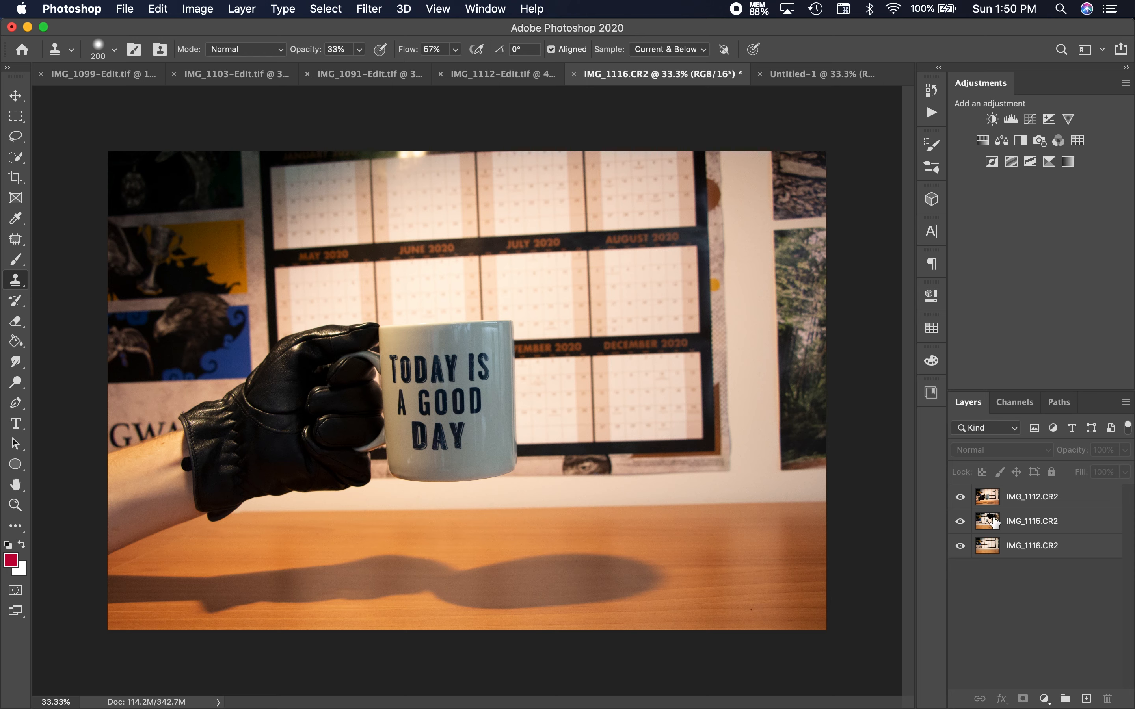
Step: Toggle the IMG_1112 and IMG_1115 layers' visibility to examine the mug, tea bag and background photos
click(989, 501)
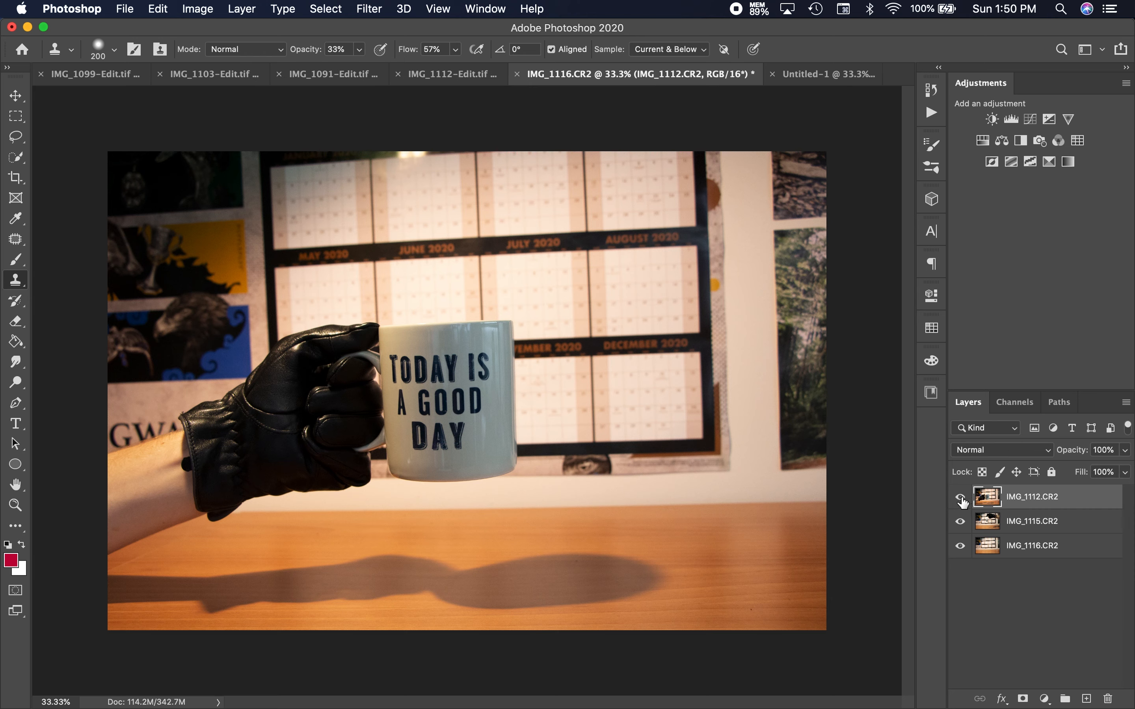
click(960, 498)
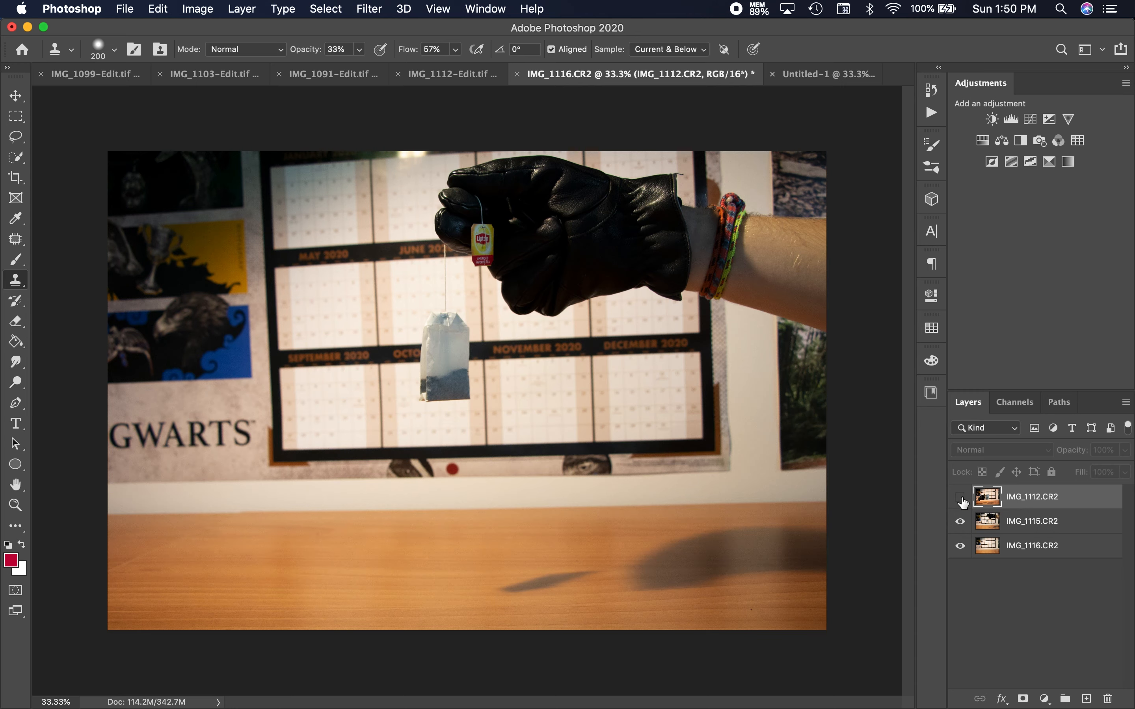
click(960, 523)
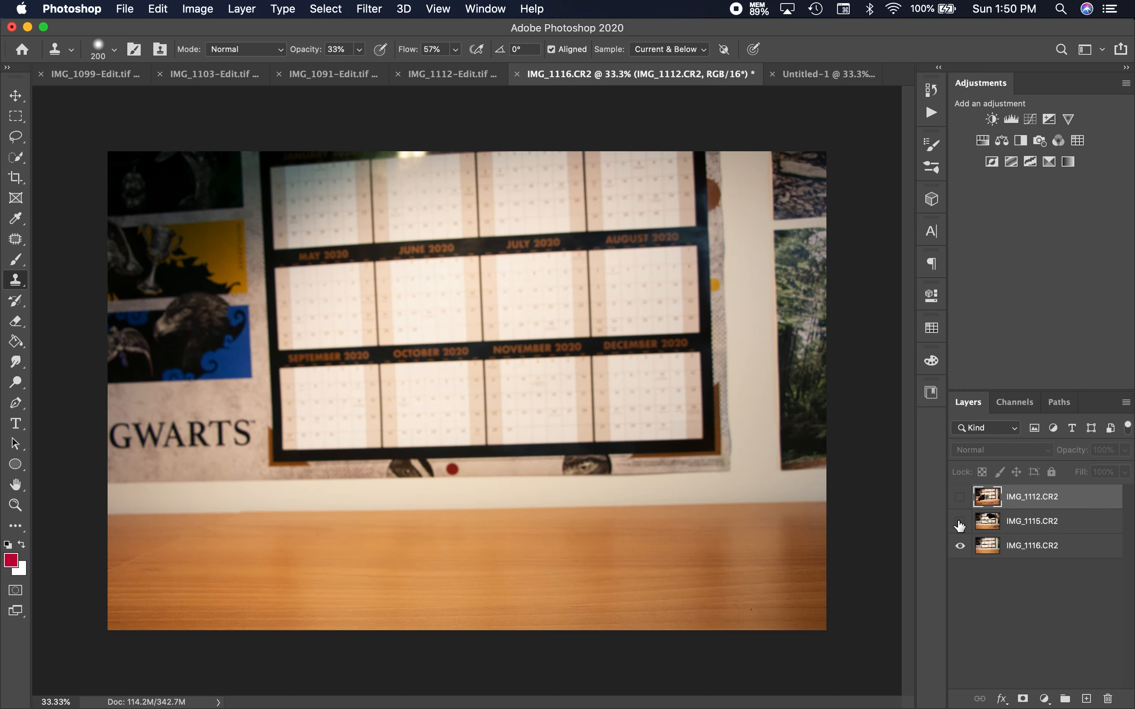
click(959, 522)
click(960, 498)
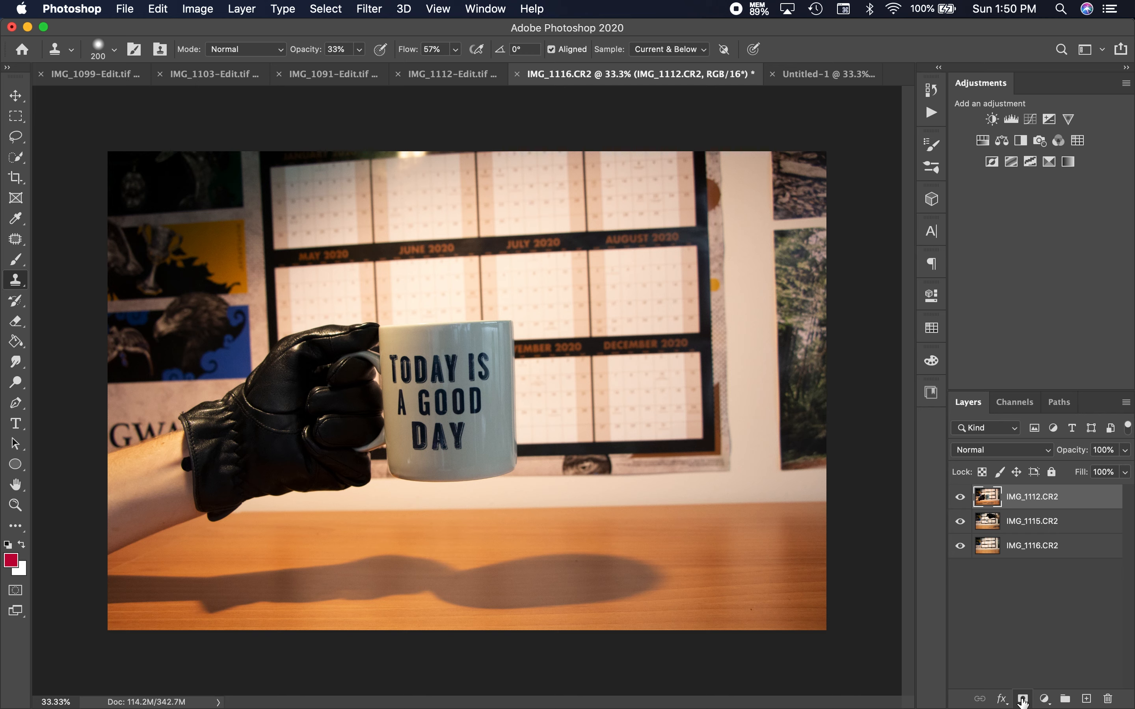
Step: Add a layer mask to IMG_1112 and set up a black Brush with 66% hardness
click(1023, 699)
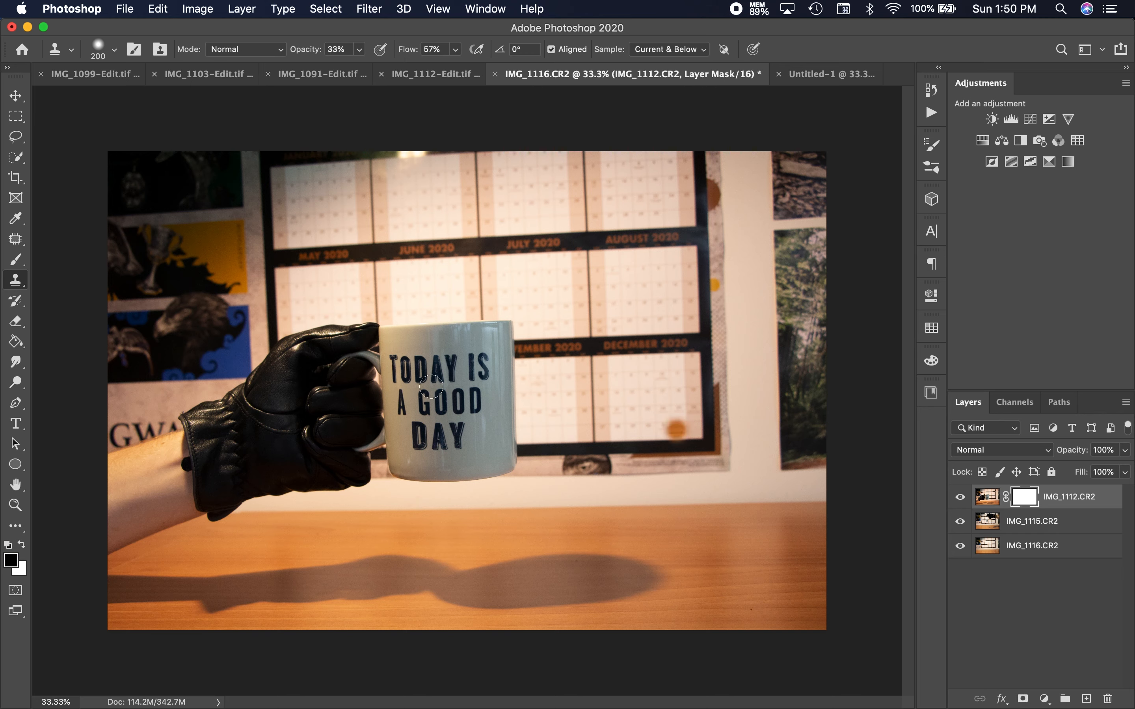
key(b)
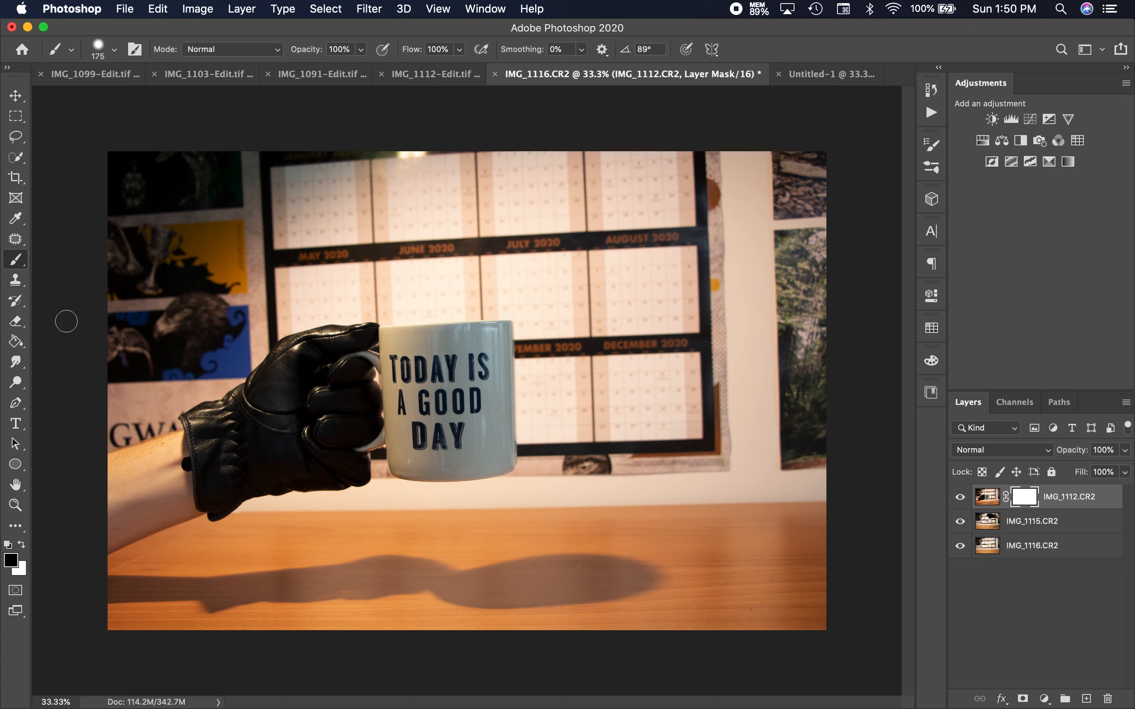
key(x)
key(x)
click(104, 51)
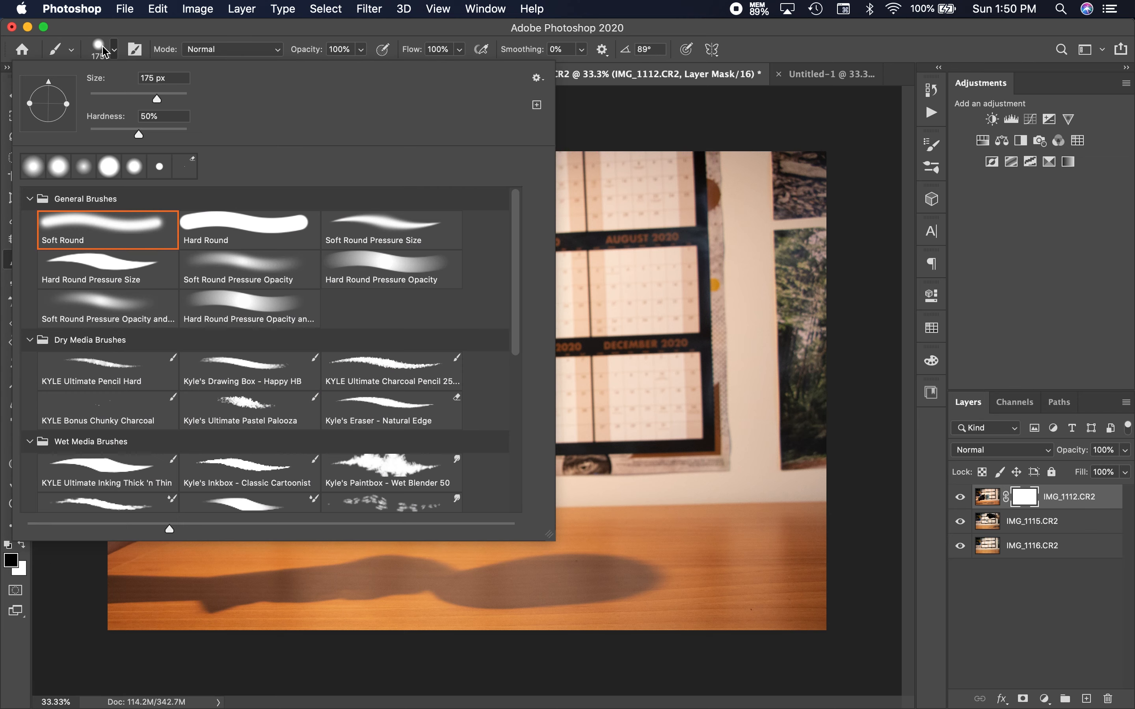
mouse_move(138, 136)
mouse_down()
mouse_move(124, 136)
mouse_move(164, 136)
mouse_move(155, 136)
mouse_up()
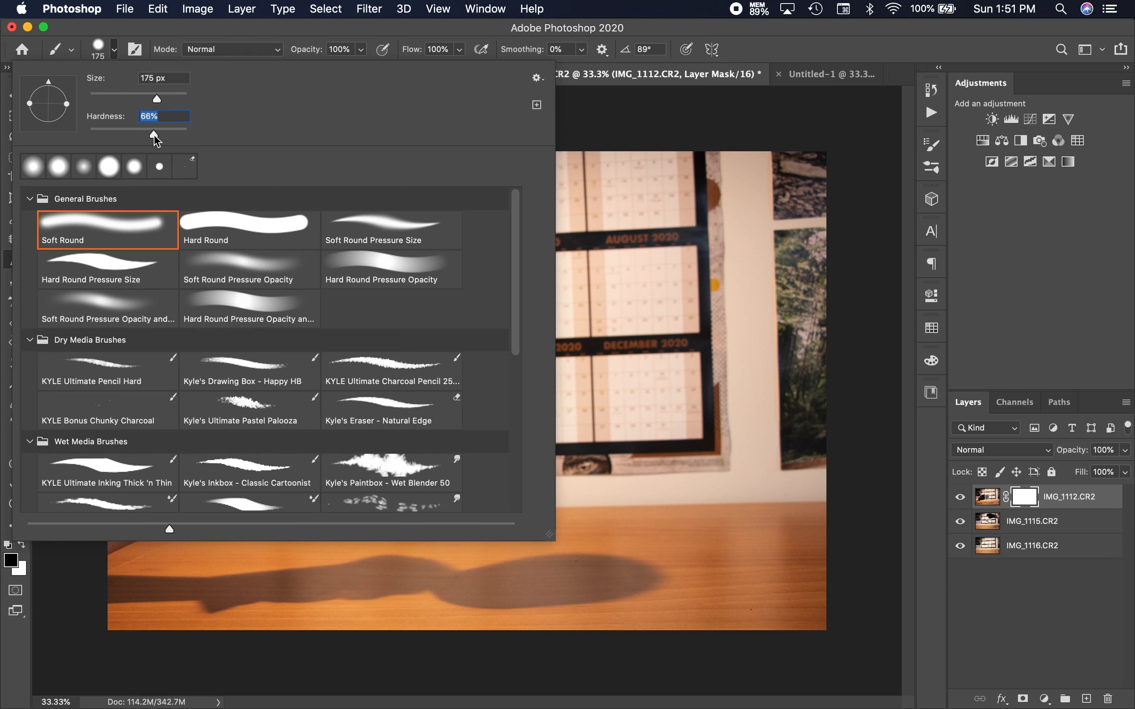
click(104, 48)
Step: Paint black on the IMG_1112 mask over the bare forearm beside the glove to hide it
key(super+plus)
key(super+plus)
key(super+plus)
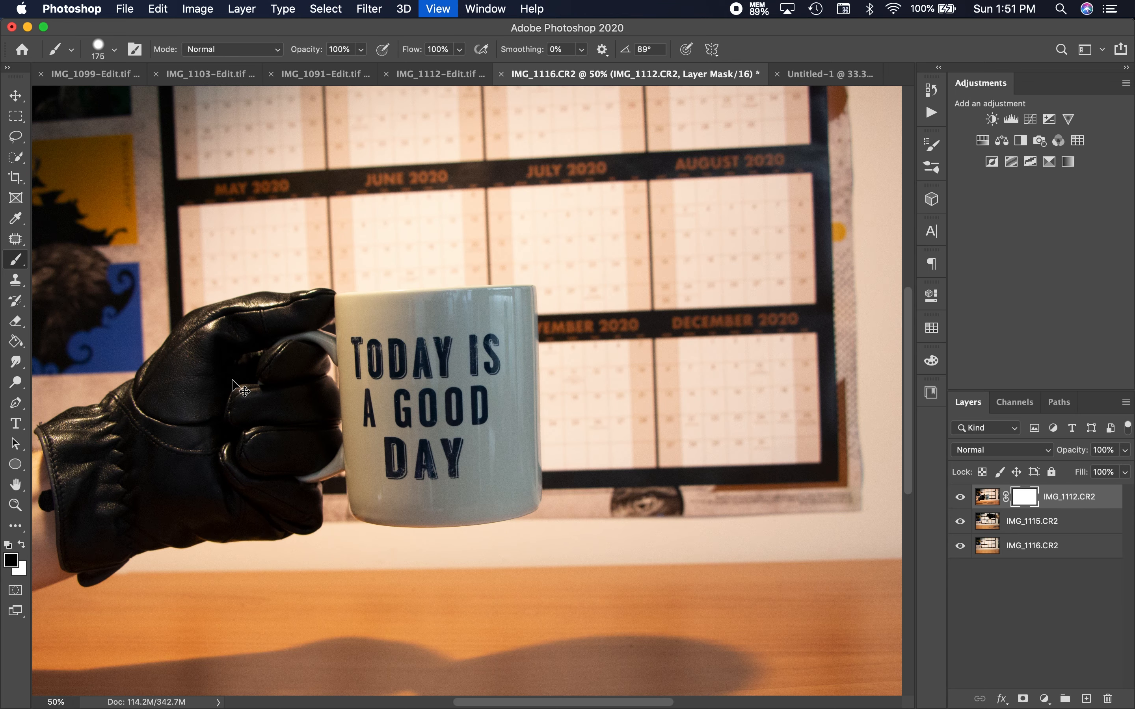
scroll(233, 380, left, 20)
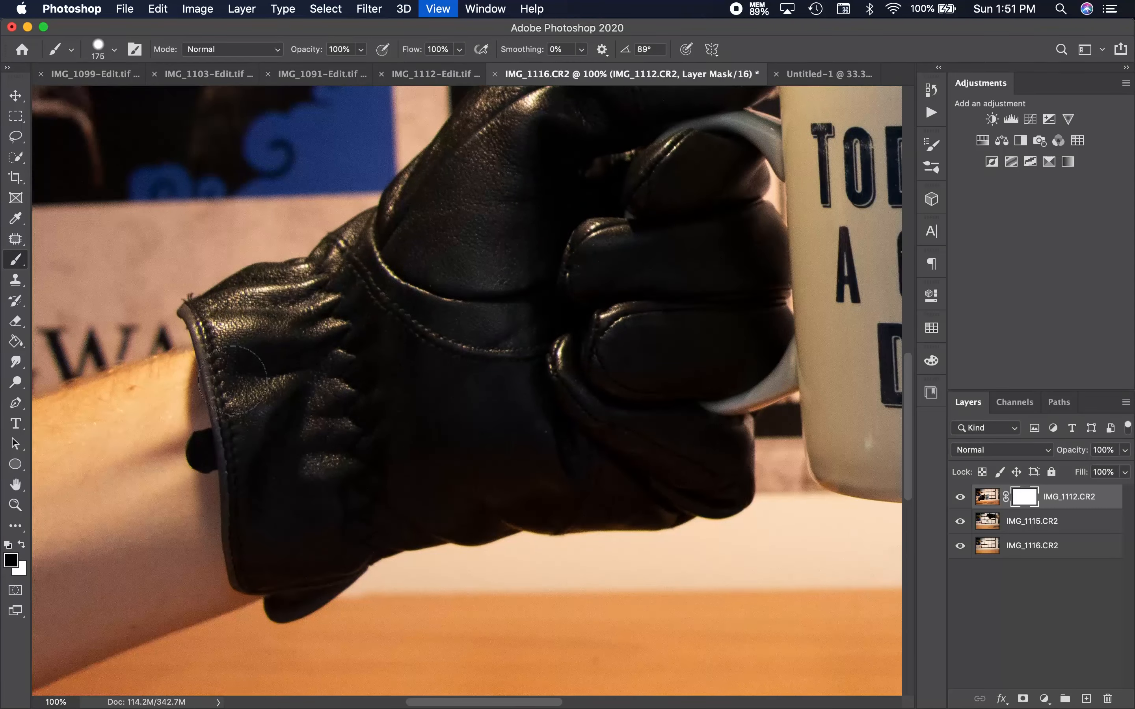
scroll(233, 380, down, 5)
scroll(233, 380, right, 10)
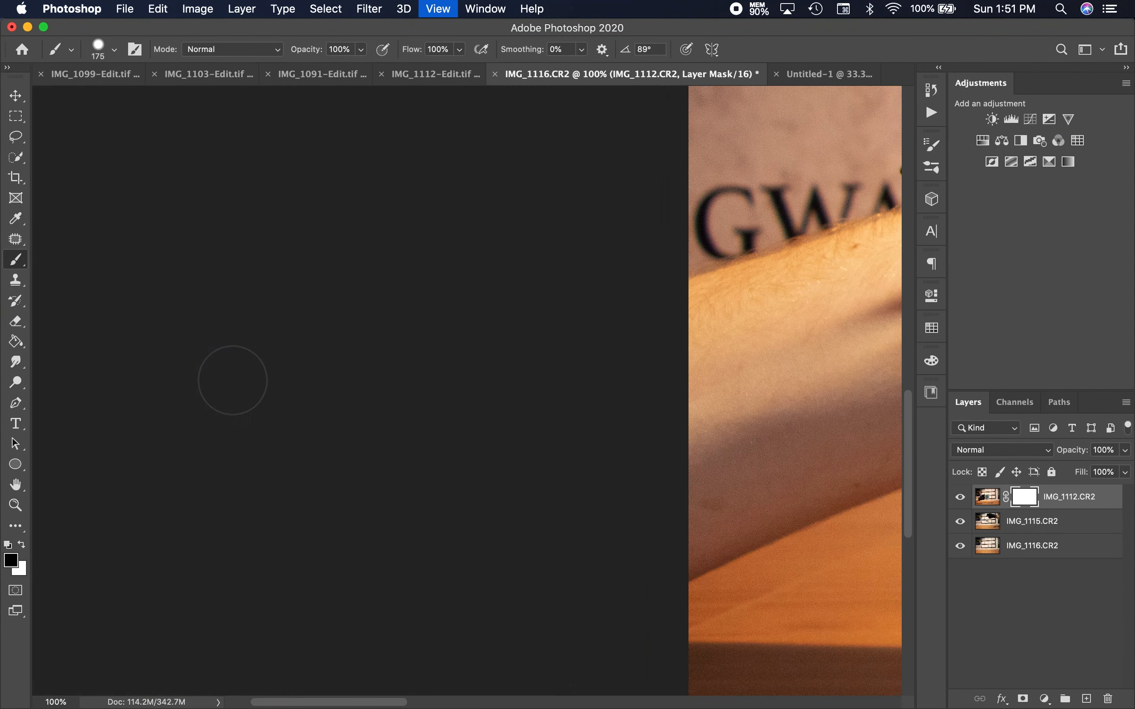
scroll(233, 380, right, 9)
scroll(233, 380, down, 4)
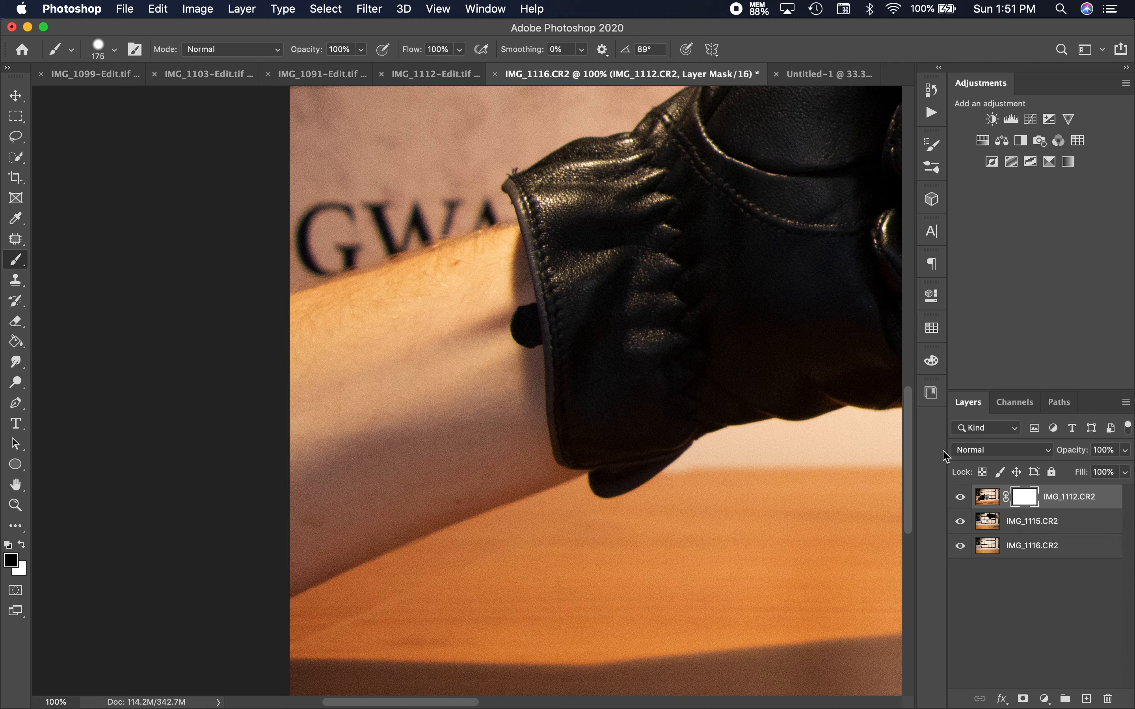
mouse_move(377, 271)
mouse_down()
mouse_move(314, 598)
mouse_move(294, 540)
mouse_move(340, 348)
mouse_move(268, 291)
mouse_move(299, 468)
mouse_move(299, 190)
mouse_move(355, 565)
mouse_move(413, 566)
mouse_move(342, 609)
mouse_move(400, 535)
mouse_move(474, 499)
mouse_move(469, 507)
mouse_move(501, 499)
mouse_move(507, 464)
mouse_move(478, 345)
mouse_move(436, 233)
mouse_move(449, 436)
mouse_move(428, 224)
mouse_move(469, 233)
mouse_move(471, 469)
mouse_move(496, 434)
mouse_move(466, 234)
mouse_move(494, 424)
mouse_move(530, 482)
mouse_move(430, 570)
mouse_move(374, 585)
mouse_up()
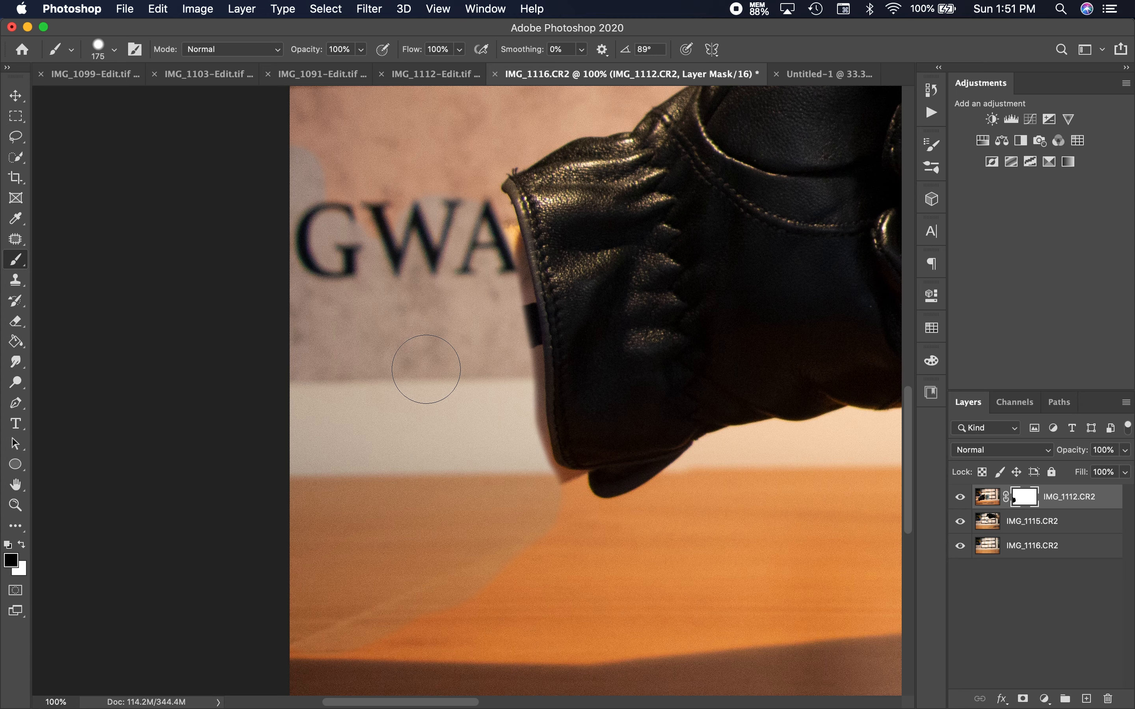
Step: Mask out the leftover skin along the lower part of the glove cuff with a much smaller brush
key(super+plus)
key(super+plus)
key(super+plus)
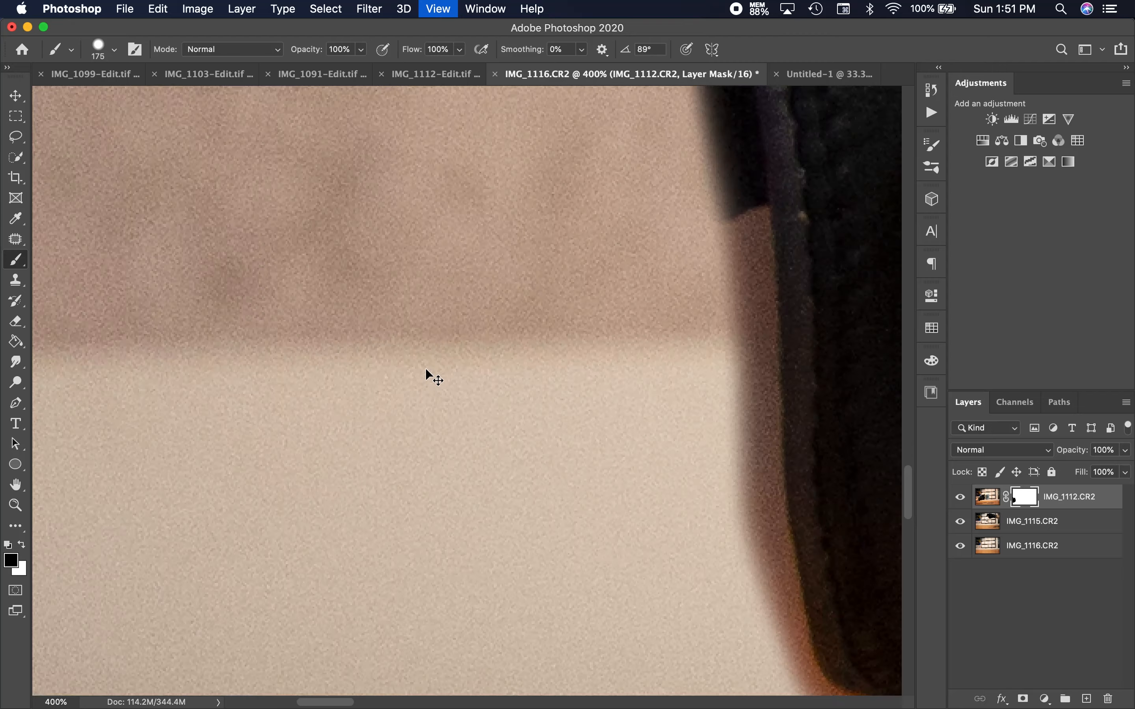
scroll(426, 370, right, 3)
key(bracketleft)
key(bracketleft)
key(bracketleft)
key(bracketleft)
key(bracketleft)
key(bracketleft)
key(bracketleft)
key(bracketleft)
key(bracketleft)
drag(627, 277, 644, 512)
scroll(643, 512, down, 5)
scroll(644, 512, right, 3)
mouse_move(499, 281)
mouse_down()
mouse_move(526, 419)
mouse_move(629, 505)
mouse_move(679, 497)
mouse_move(578, 491)
mouse_move(683, 538)
mouse_move(693, 581)
mouse_up()
Step: Mask the narrow gap between the cuff's bottom edge and the glove strap with a finer brush
key(bracketleft)
key(bracketleft)
key(bracketleft)
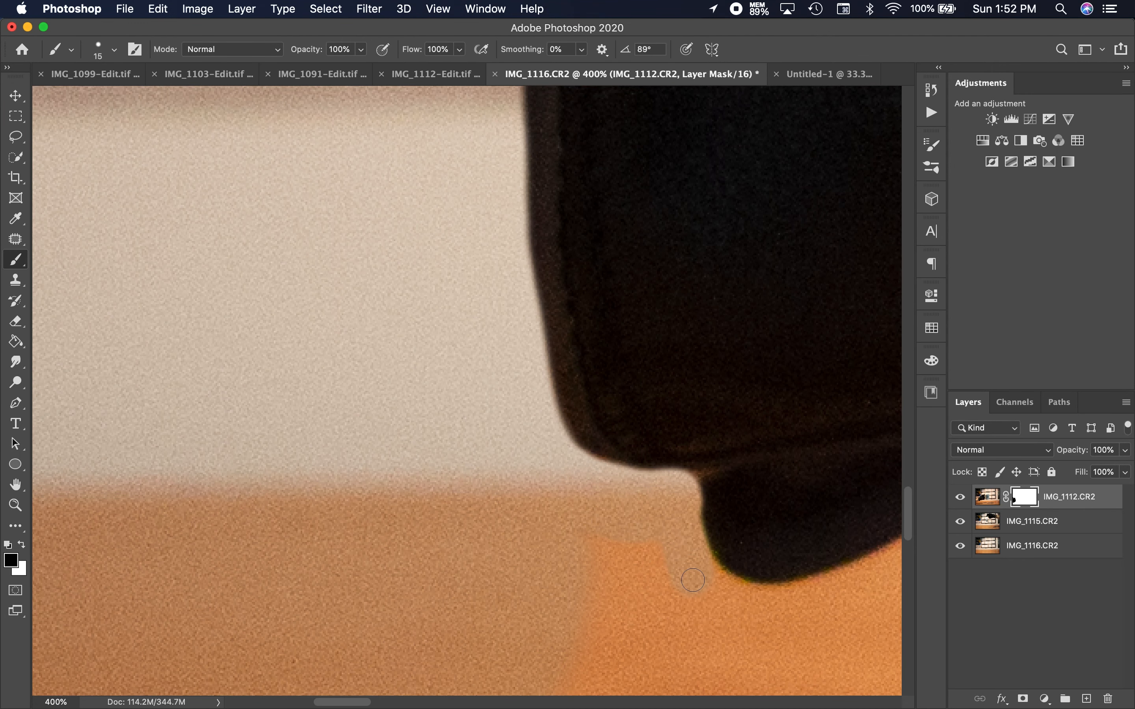
key(bracketleft)
drag(693, 492, 681, 478)
Step: Enlarge the brush and mask out the remaining skin up the cuff edge and around its upper corner
key(bracketright)
key(bracketright)
key(bracketright)
key(bracketright)
key(bracketright)
key(bracketright)
key(bracketright)
scroll(629, 482, up, 9)
scroll(629, 482, left, 2)
mouse_move(530, 262)
mouse_down()
mouse_move(552, 432)
mouse_move(528, 229)
mouse_move(486, 193)
mouse_move(516, 360)
mouse_move(497, 237)
mouse_move(497, 288)
mouse_move(469, 173)
mouse_up()
scroll(525, 221, up, 5)
scroll(512, 365, up, 5)
scroll(469, 173, up, 5)
mouse_move(486, 525)
mouse_down()
mouse_move(445, 307)
mouse_move(401, 247)
mouse_move(438, 251)
mouse_move(392, 364)
mouse_up()
scroll(403, 246, up, 3)
key(bracketleft)
key(bracketleft)
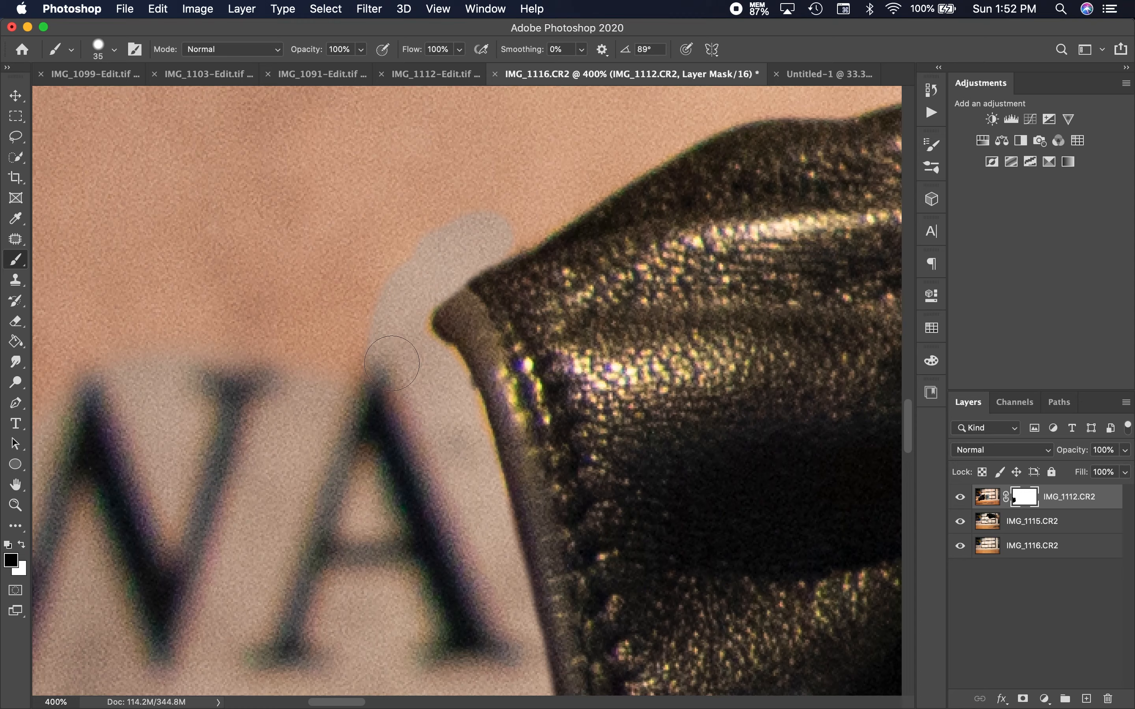
key(super+0)
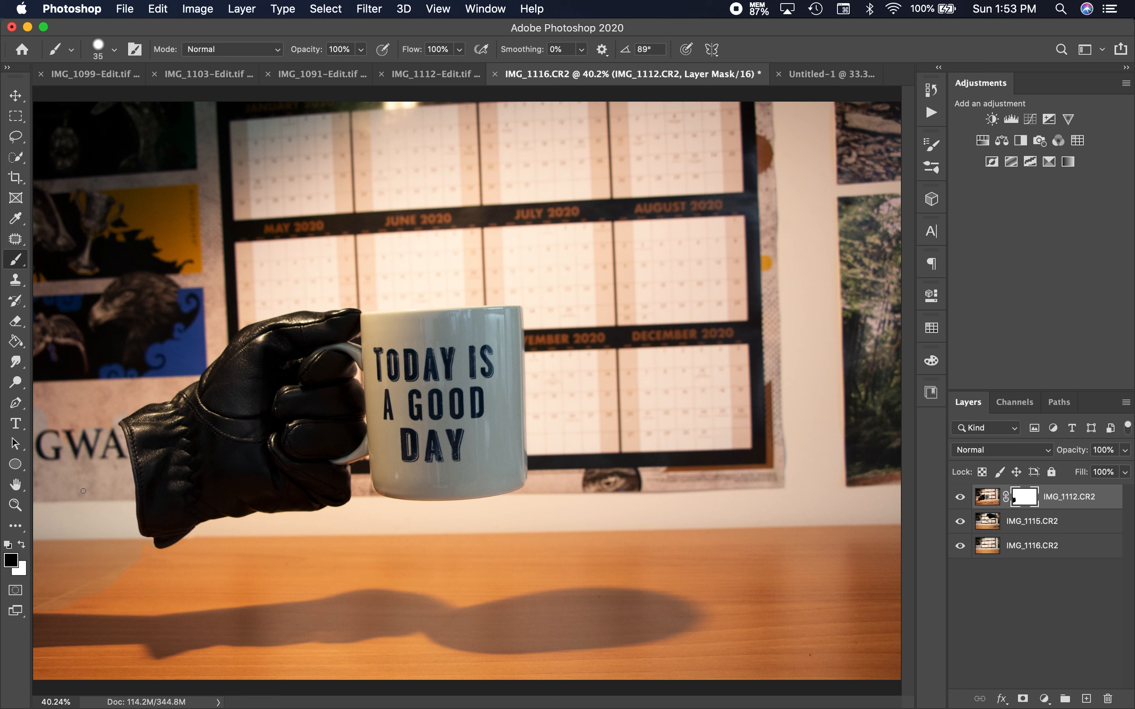
Step: Convert the IMG_1115 layer to a smart object
click(1057, 590)
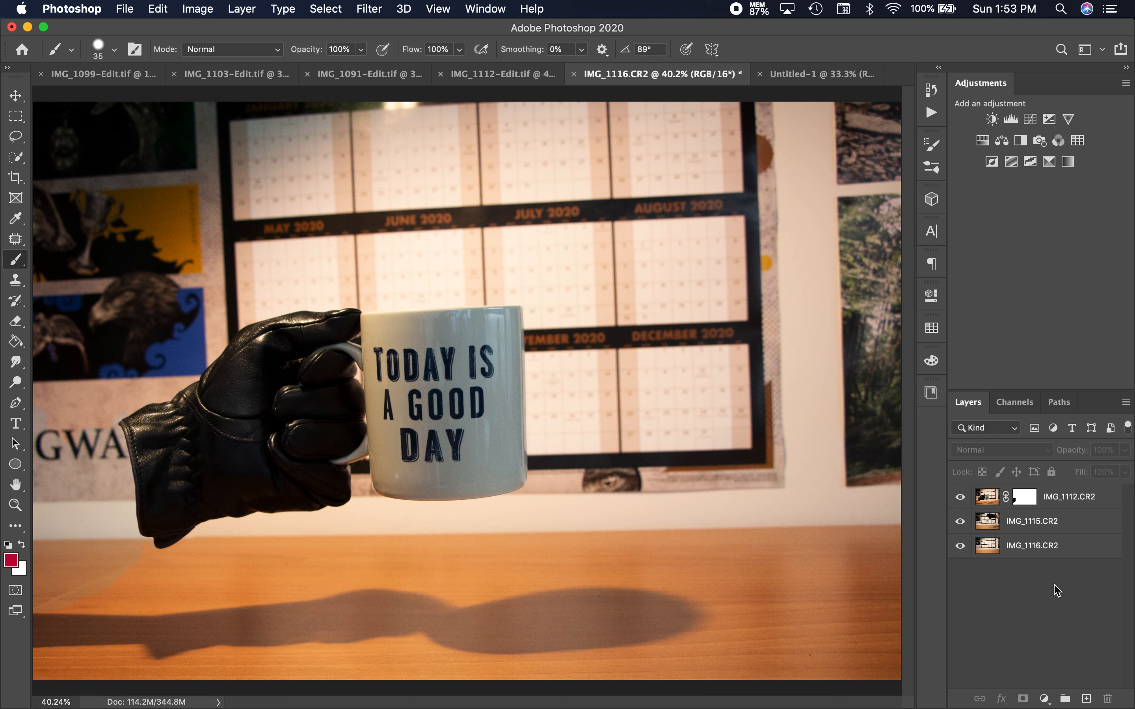
right_click(1031, 525)
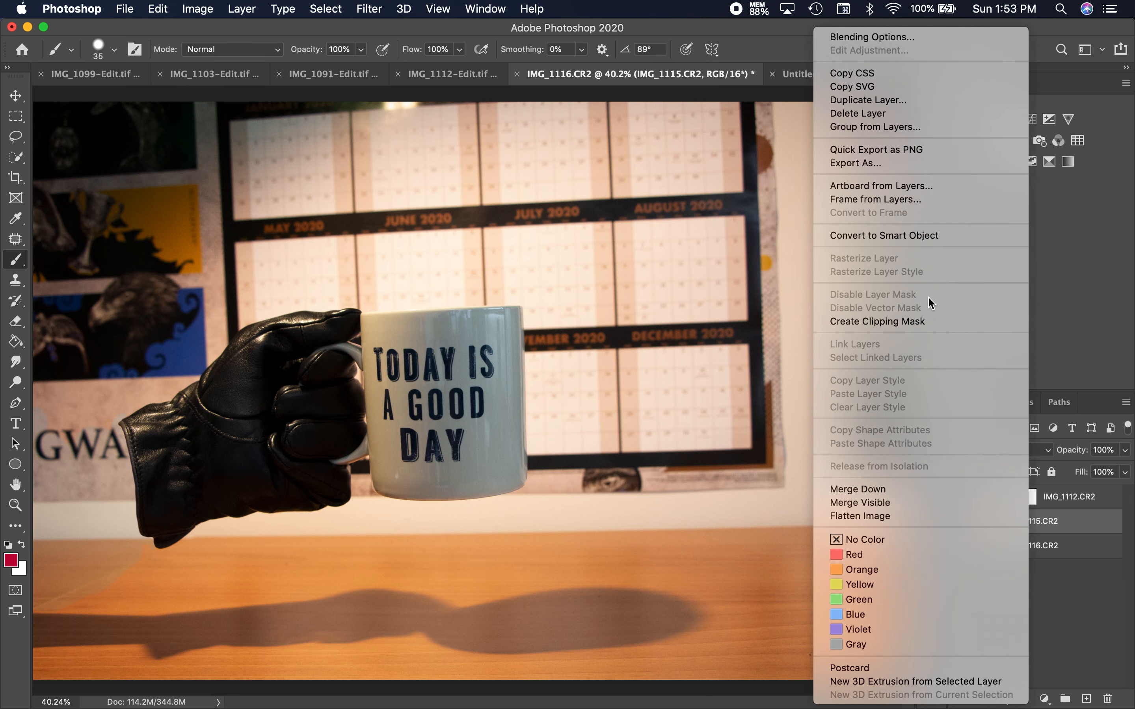
click(919, 236)
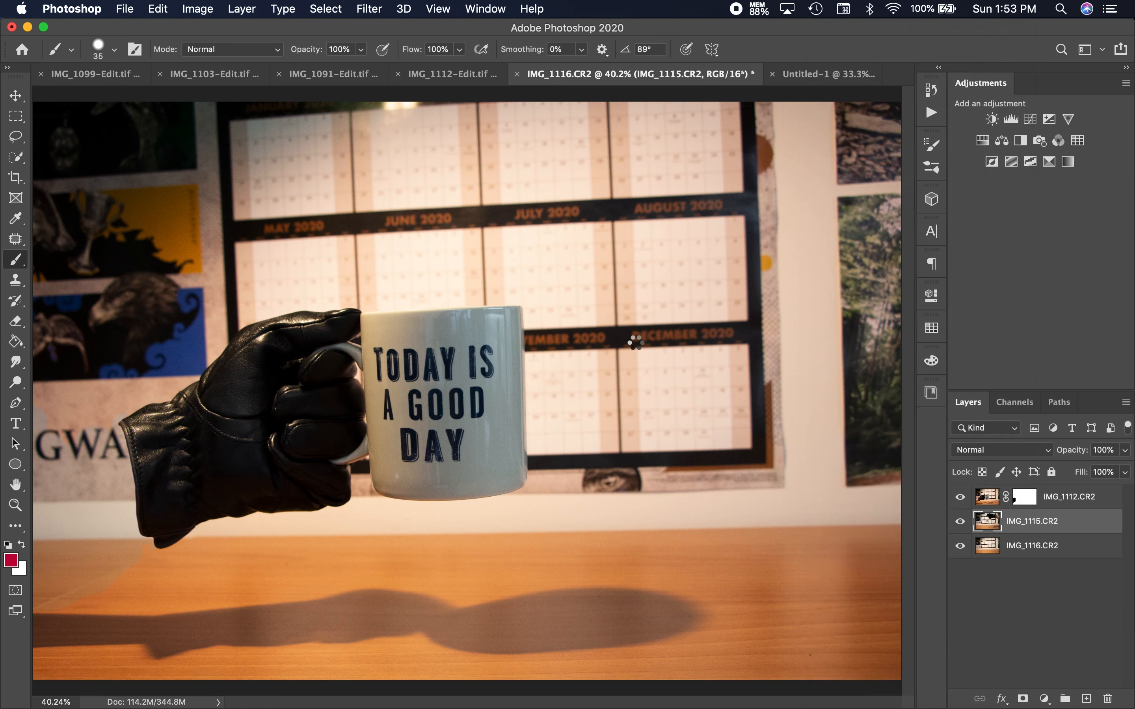
click(637, 343)
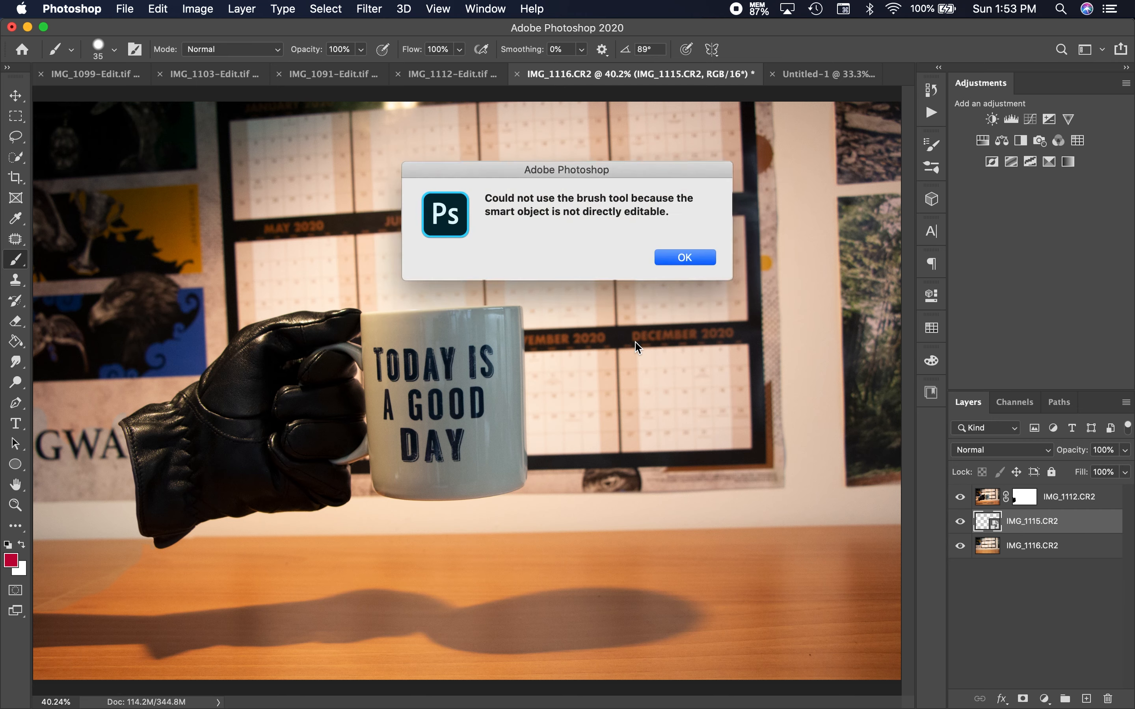
click(693, 258)
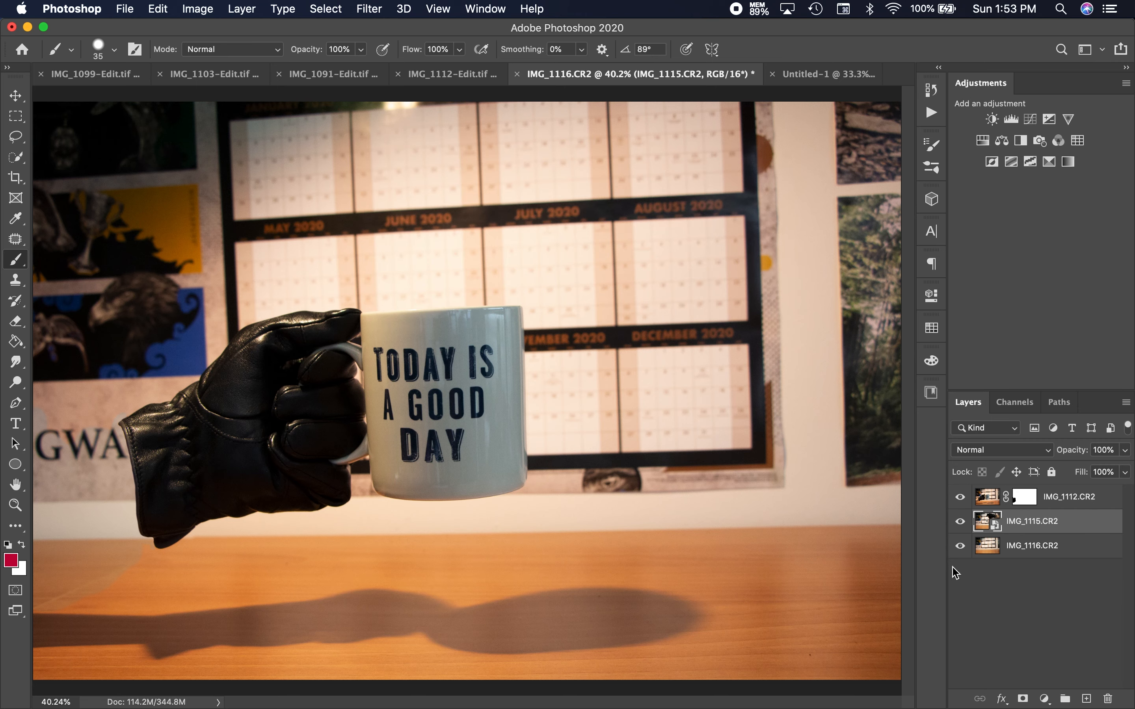
Step: Convert the IMG_1116 layer to a smart object
click(992, 549)
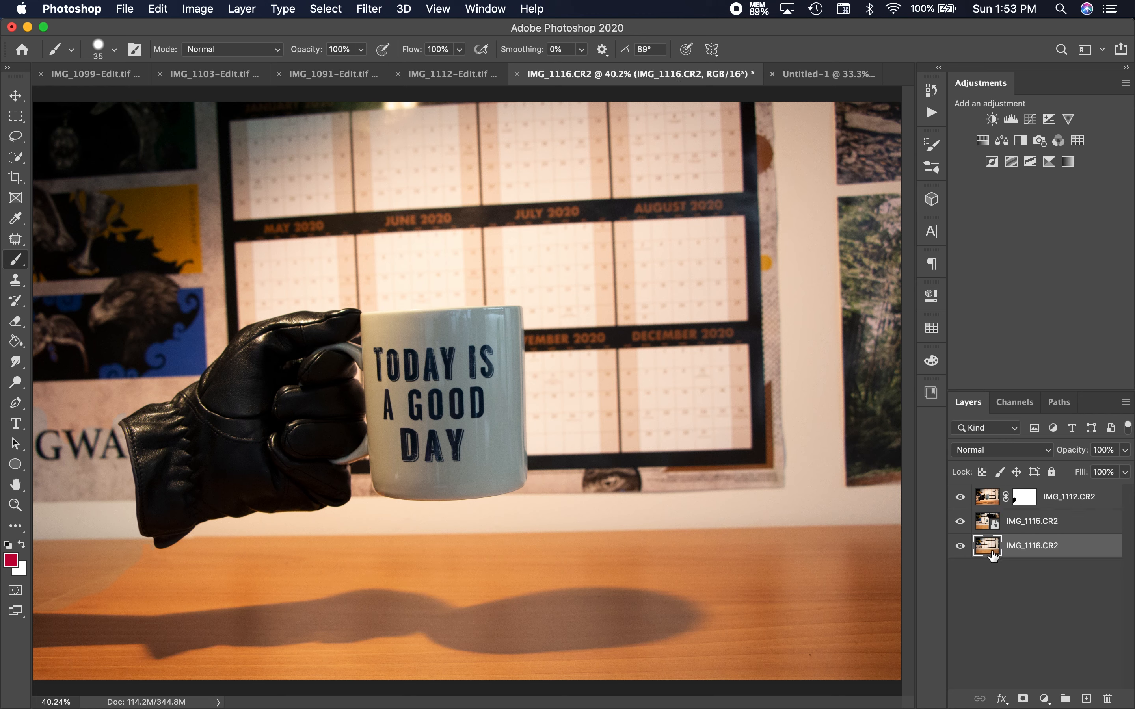
key(v)
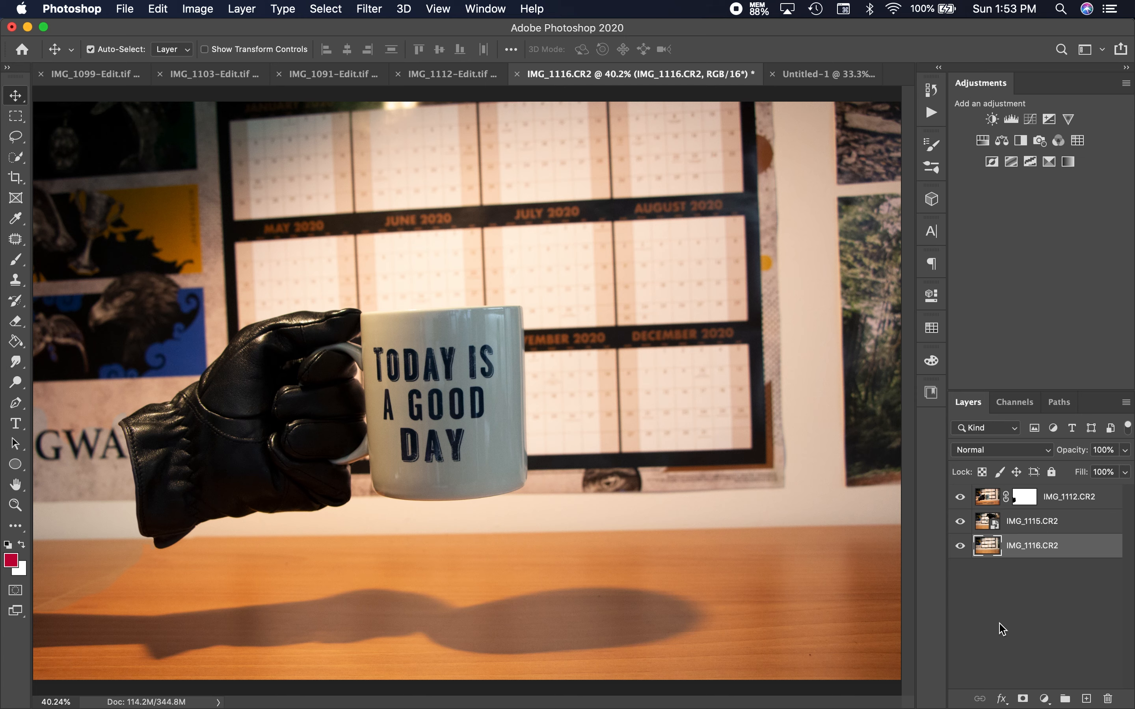
right_click(993, 554)
click(1044, 594)
right_click(1059, 552)
click(963, 235)
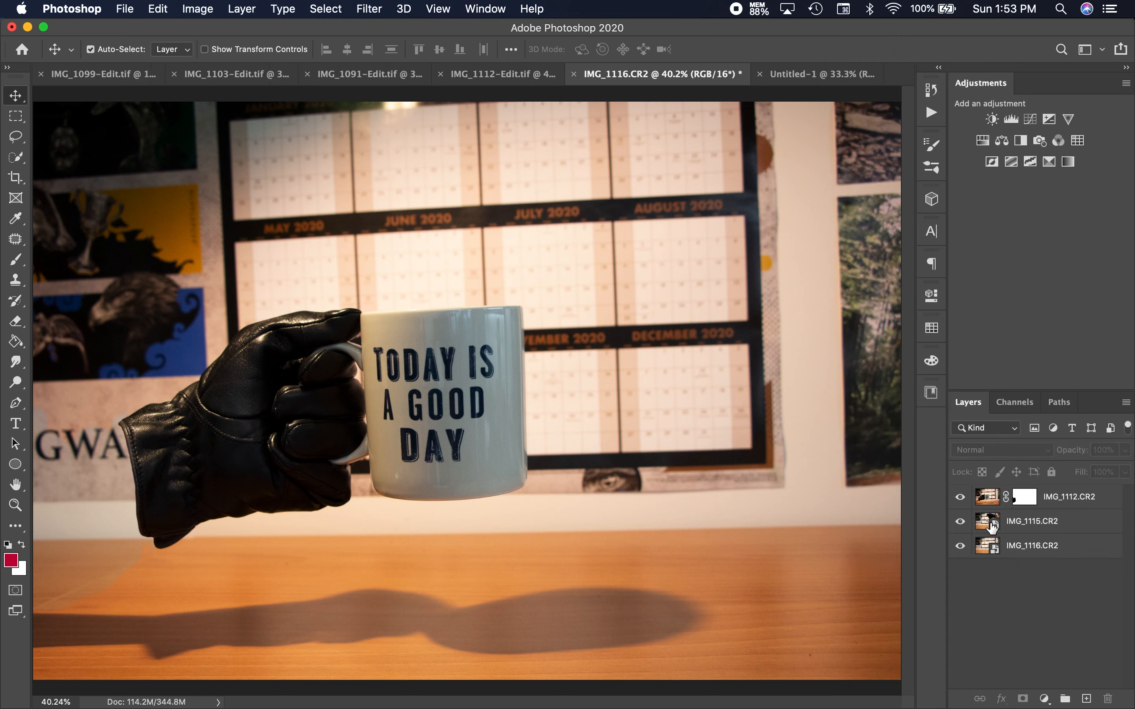
Step: Paint black on the IMG_1112 mask with a 1000 px Brush to reveal the gloved hand, arm and tea bag string above the mug
click(1030, 501)
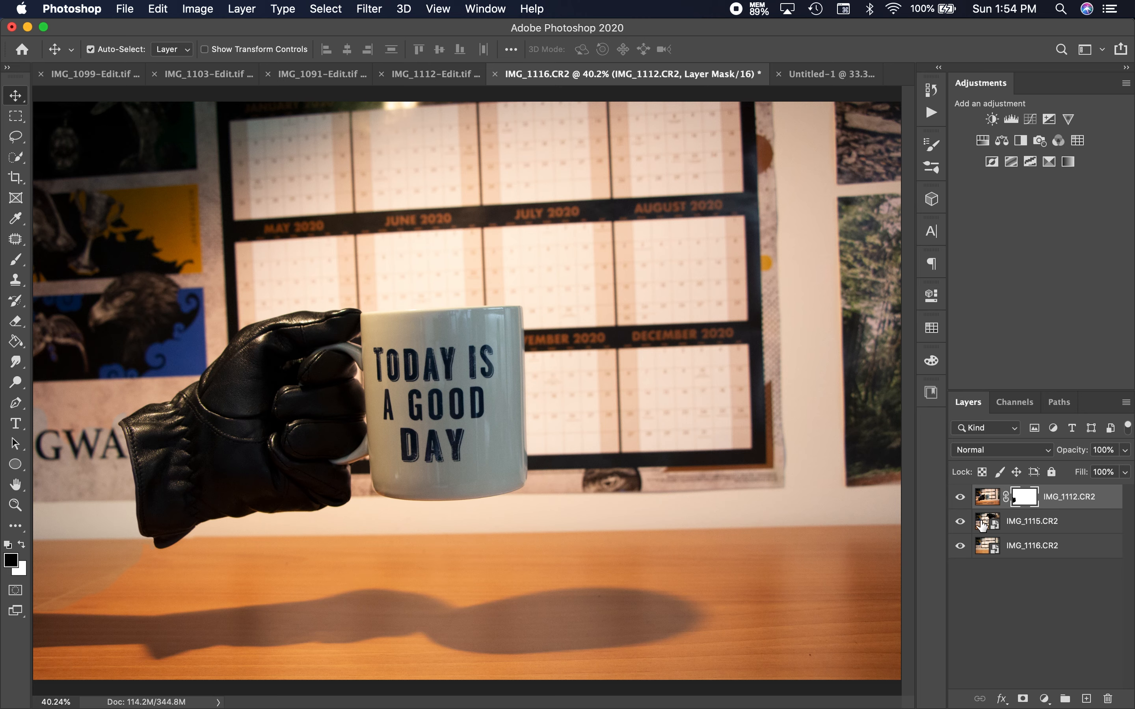
click(961, 497)
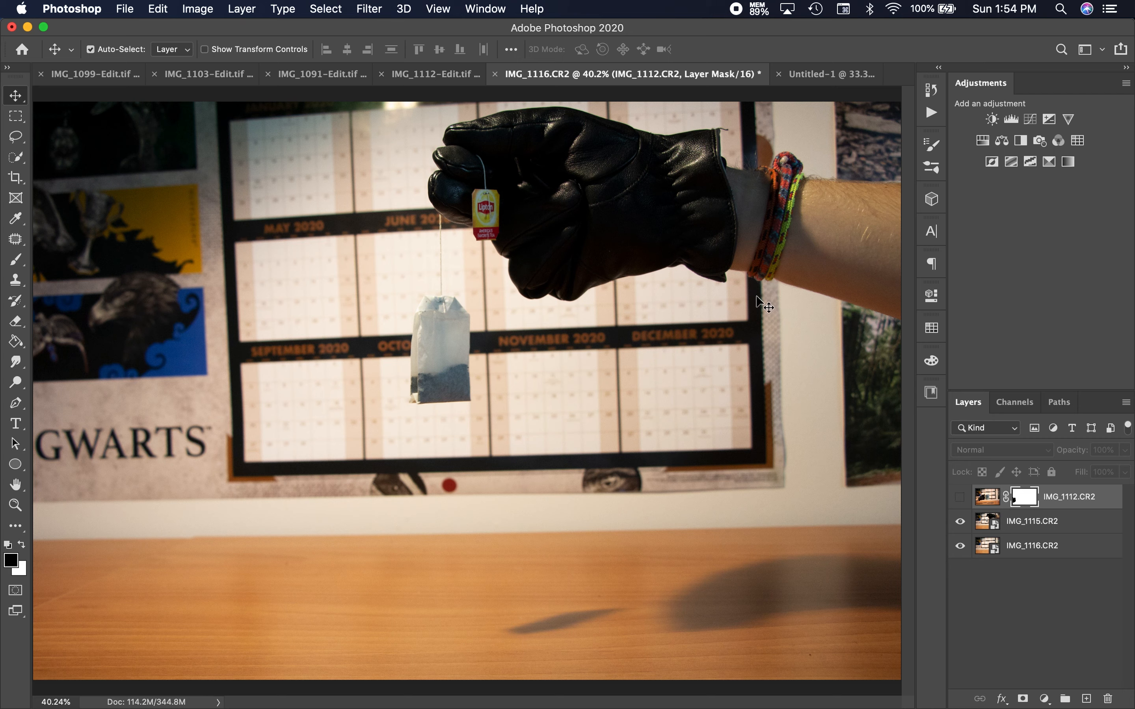
click(960, 497)
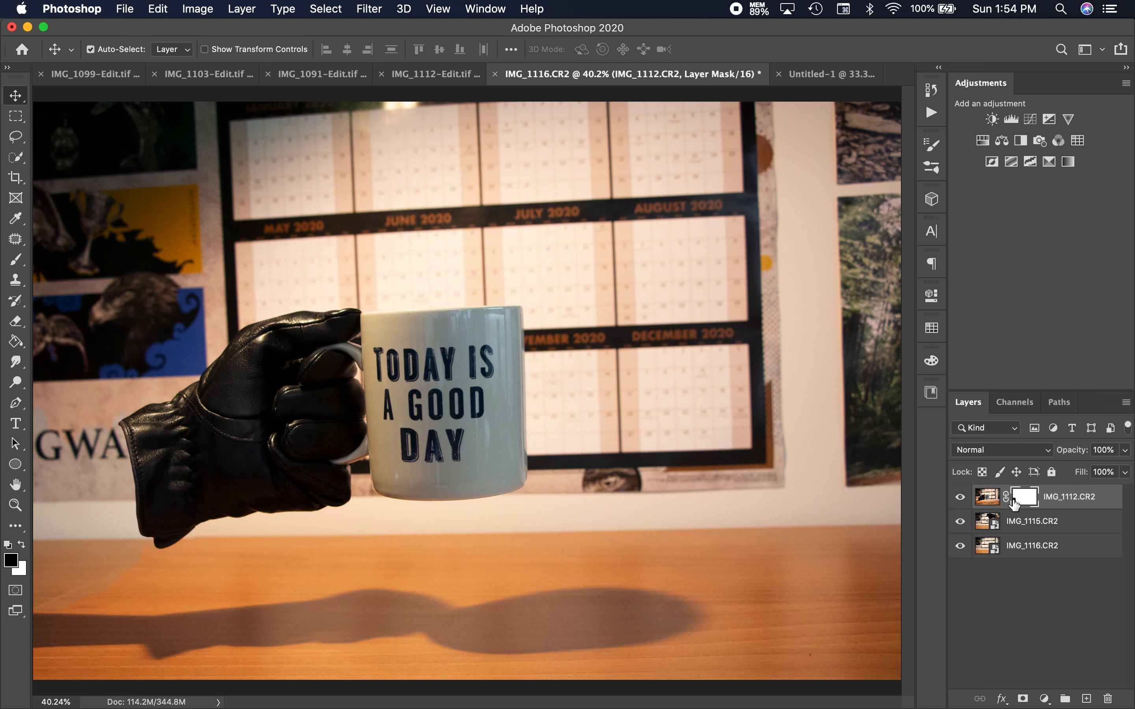
key(b)
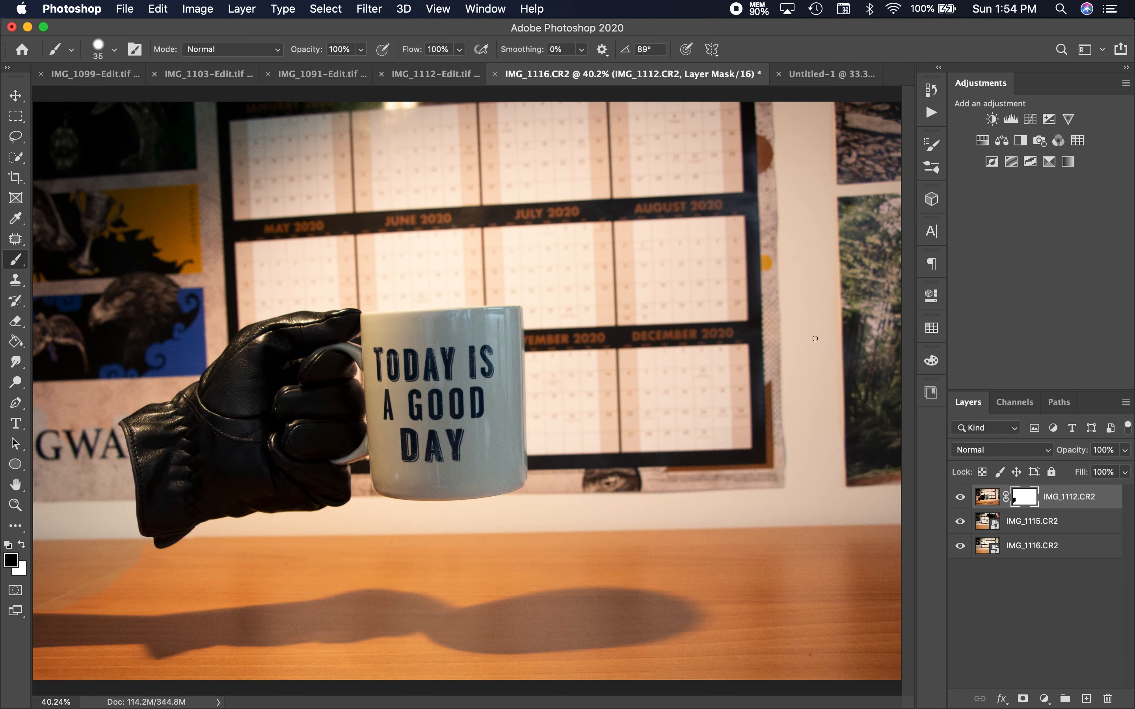
key(bracketright)
key(bracketright)
key(bracketright)
key(bracketright)
key(bracketright)
key(bracketright)
key(bracketright)
key(bracketright)
key(bracketright)
key(bracketright)
key(bracketright)
key(bracketright)
key(bracketright)
key(bracketright)
key(bracketright)
click(822, 338)
mouse_move(822, 338)
mouse_down()
mouse_move(764, 318)
mouse_move(789, 293)
mouse_move(896, 291)
mouse_move(905, 221)
mouse_move(863, 199)
mouse_move(754, 208)
mouse_move(652, 163)
mouse_move(683, 212)
mouse_move(568, 236)
mouse_move(512, 209)
mouse_move(590, 145)
mouse_move(441, 172)
mouse_up()
mouse_move(451, 173)
mouse_down()
mouse_move(469, 194)
mouse_move(458, 214)
mouse_up()
Step: Reduce the brush to 90 px and mask IMG_1112 above the mug rim to reveal the string and the tea bag's top
key(super+equal)
key(super+equal)
key(super+equal)
key(super+equal)
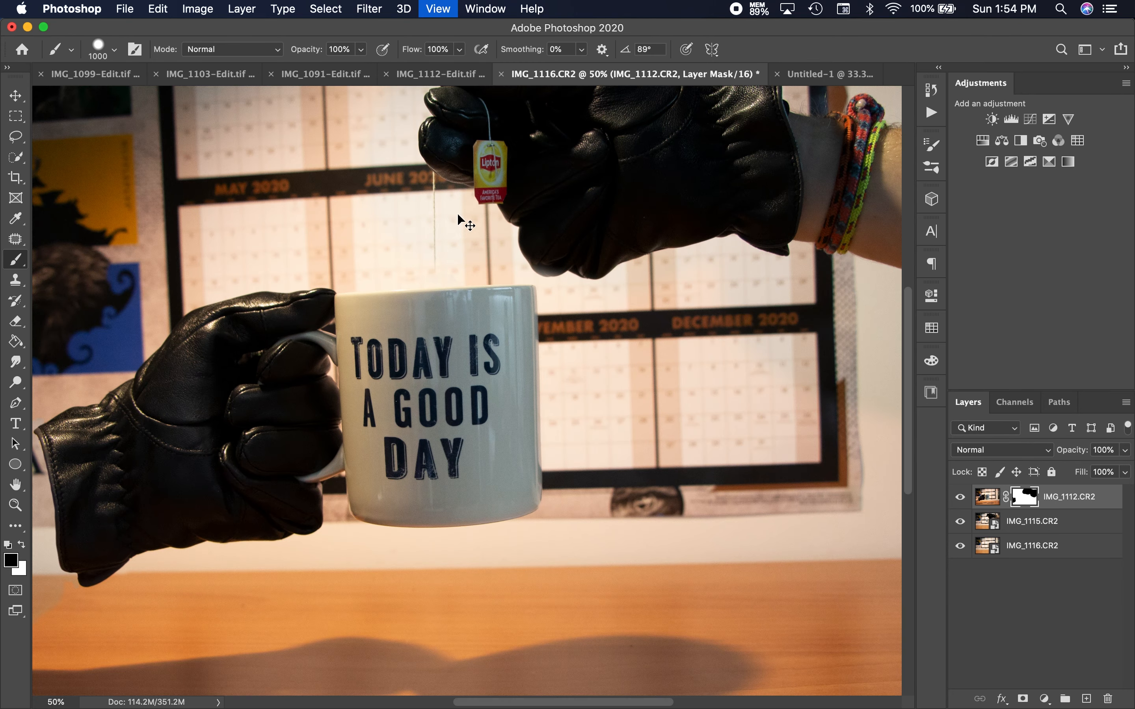
scroll(457, 214, up, 10)
scroll(458, 214, left, 4)
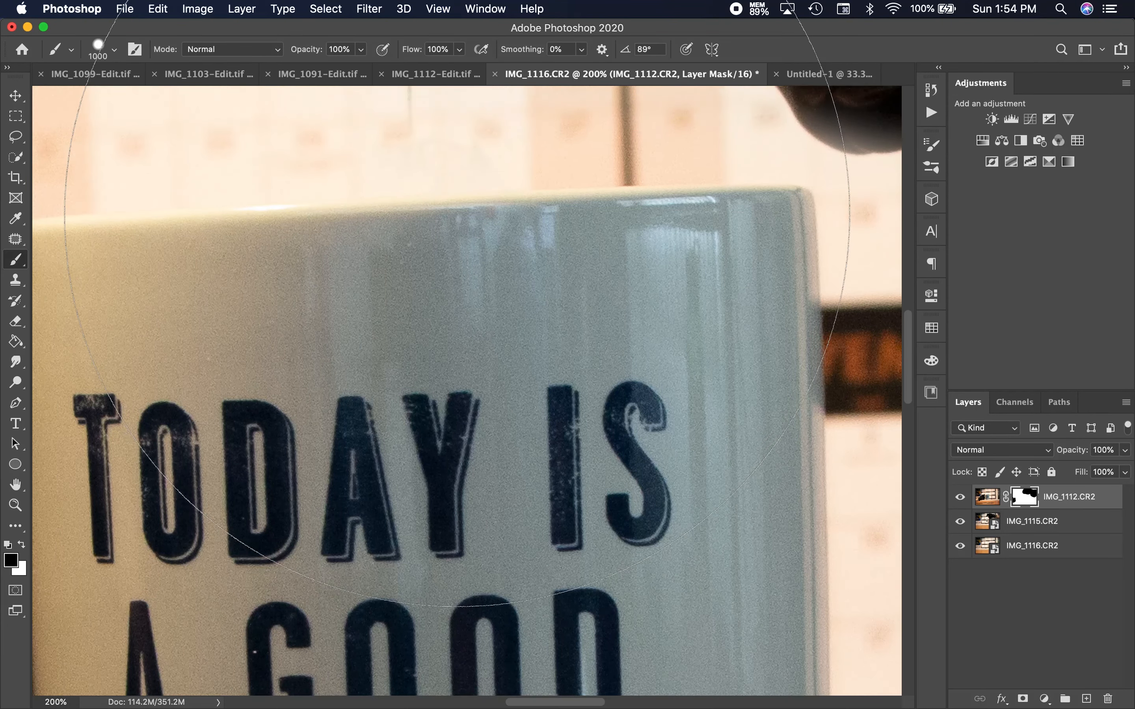
key(bracketleft)
key(bracketleft)
key(bracketleft)
key(bracketleft)
key(bracketleft)
key(bracketleft)
key(bracketleft)
key(bracketleft)
key(bracketleft)
key(bracketleft)
key(bracketleft)
key(bracketleft)
key(bracketleft)
key(bracketleft)
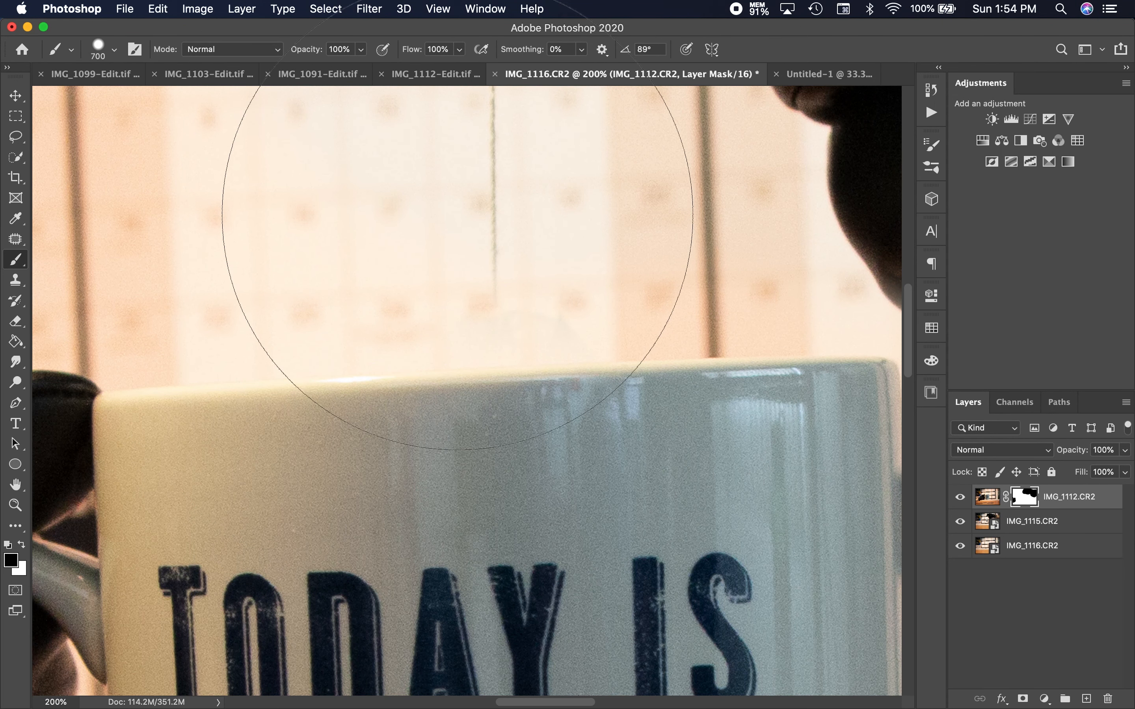
mouse_move(493, 205)
mouse_down()
mouse_move(471, 217)
mouse_move(481, 291)
mouse_move(456, 329)
mouse_move(363, 347)
mouse_move(417, 330)
mouse_move(613, 322)
mouse_move(406, 337)
mouse_move(624, 324)
mouse_up()
key(super+minus)
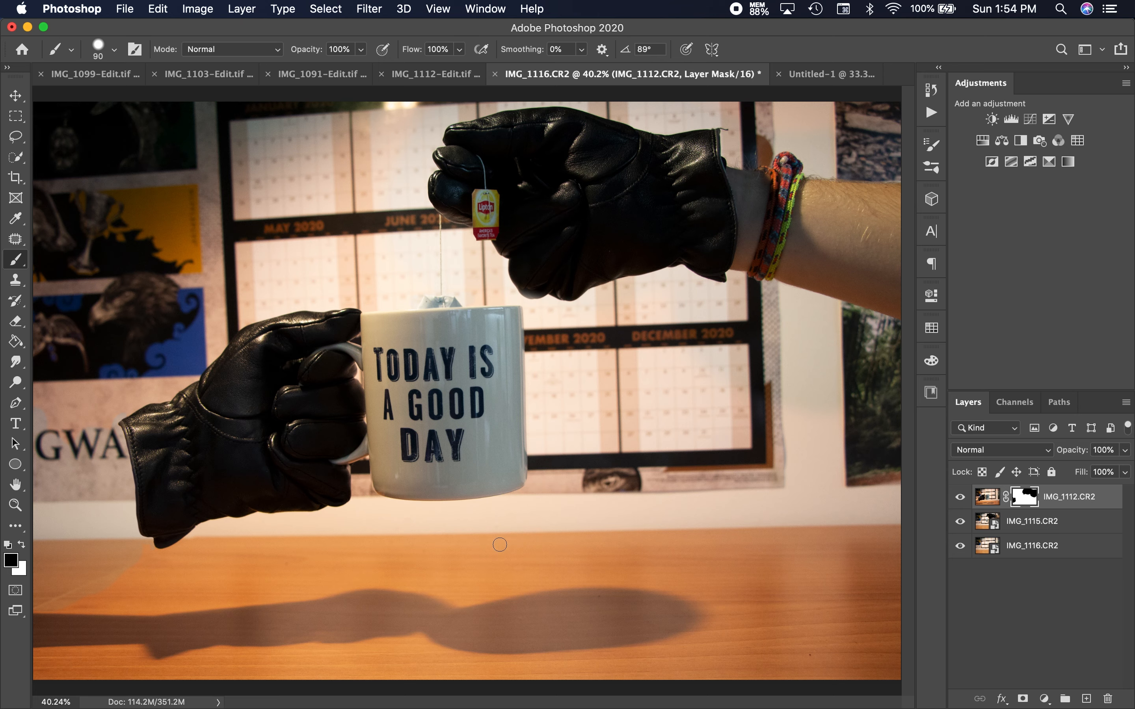
Step: Compare the composite without IMG_1112, and hide IMG_1115 and IMG_1116 to examine the masked areas alone
click(960, 498)
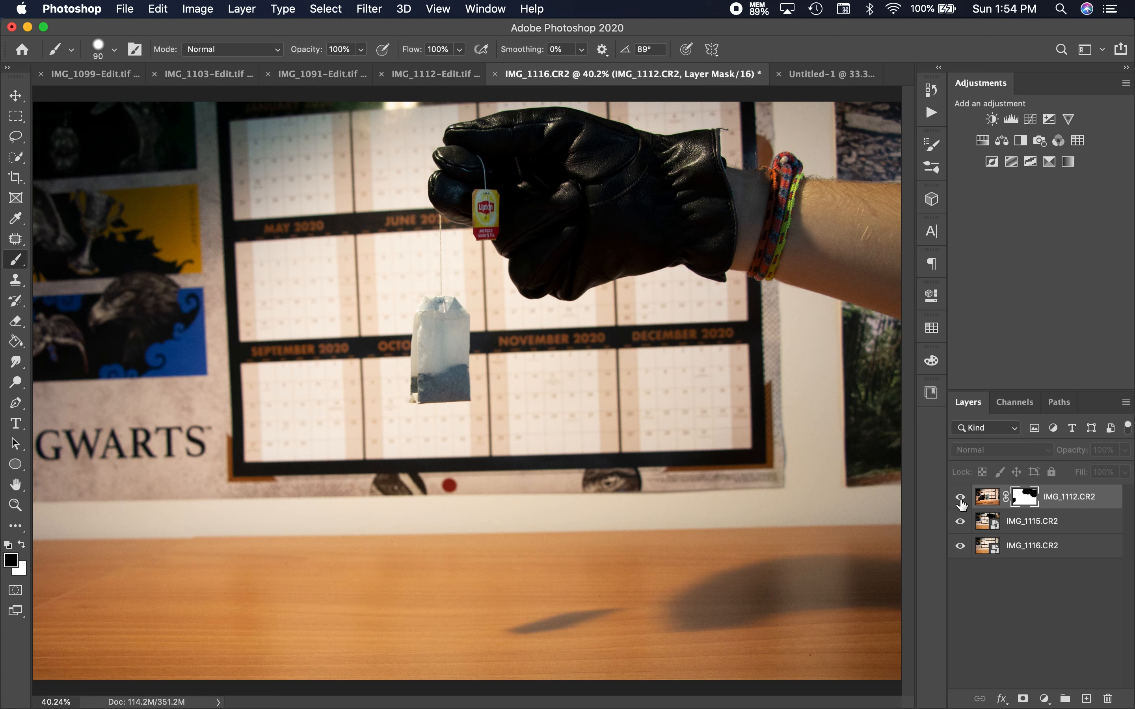
click(960, 499)
drag(960, 522, 960, 547)
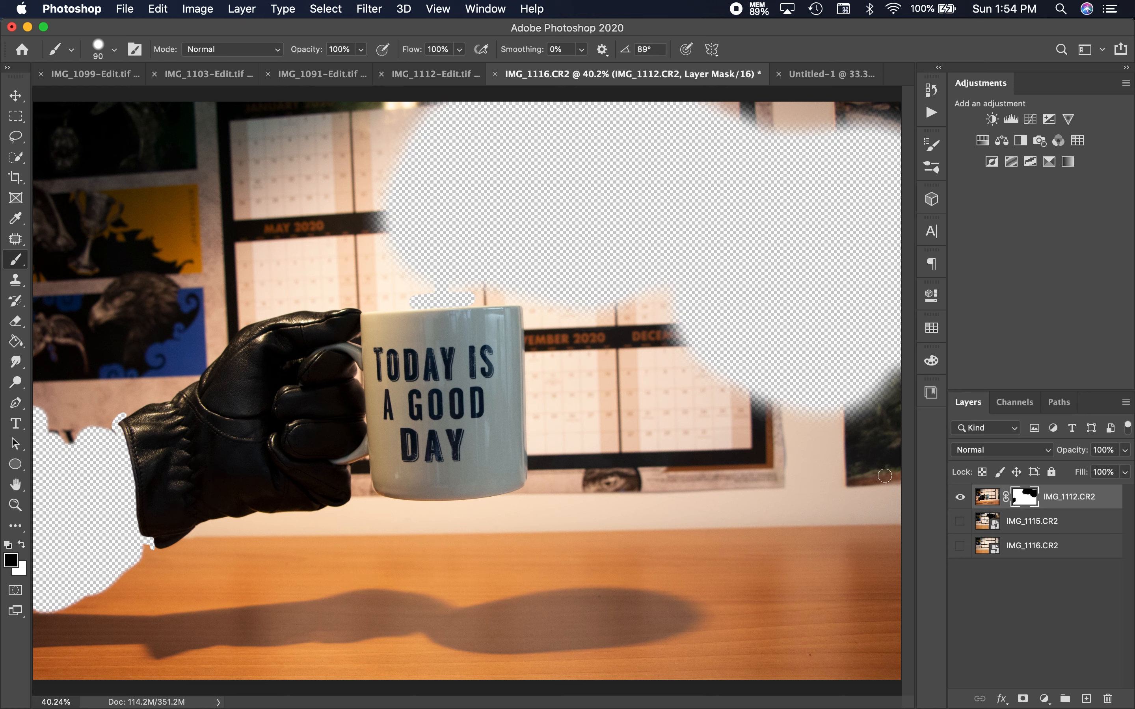
Step: Show the IMG_1115 layer again and add a layer mask to it
click(960, 523)
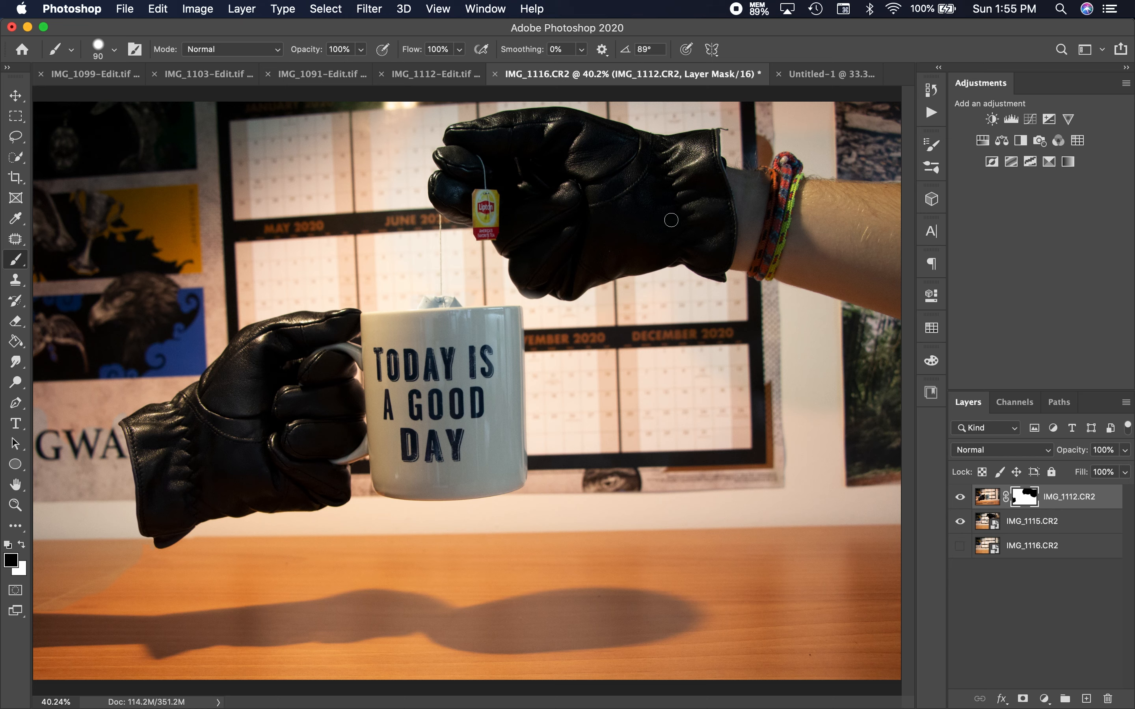
click(1056, 526)
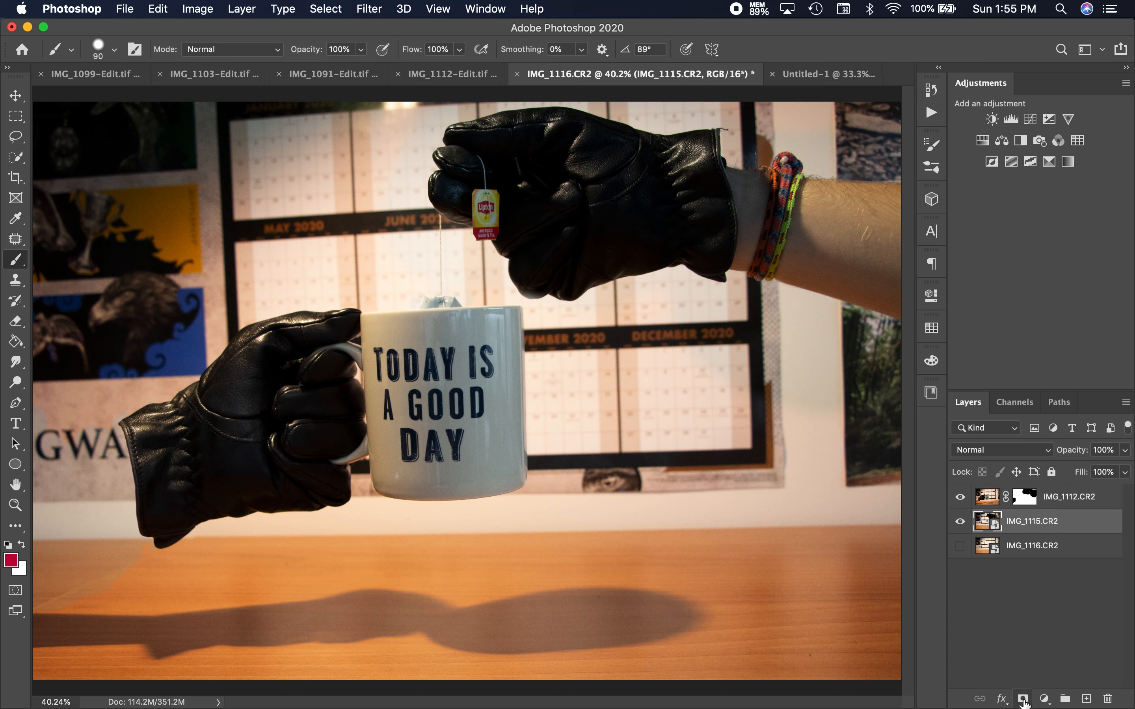
click(1023, 699)
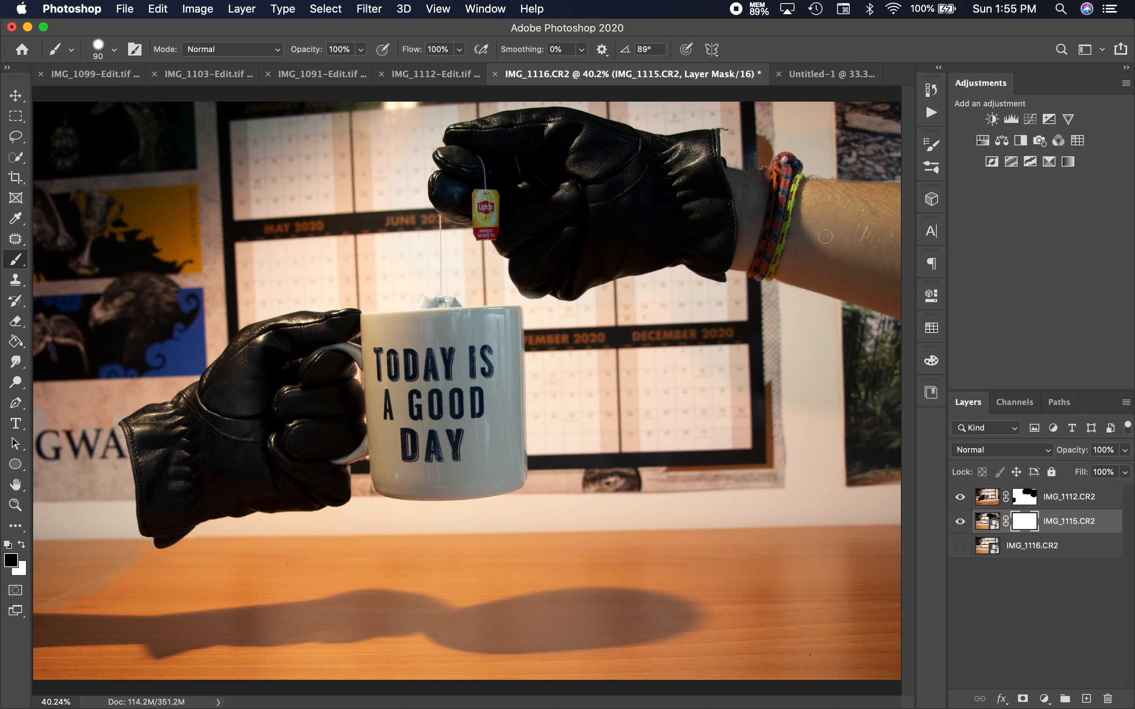
Step: Enlarge the brush and paint black on the IMG_1115 mask to hide the bare arm and bracelets beside the upper glove
key(super+equal)
key(super+equal)
scroll(824, 236, right, 6)
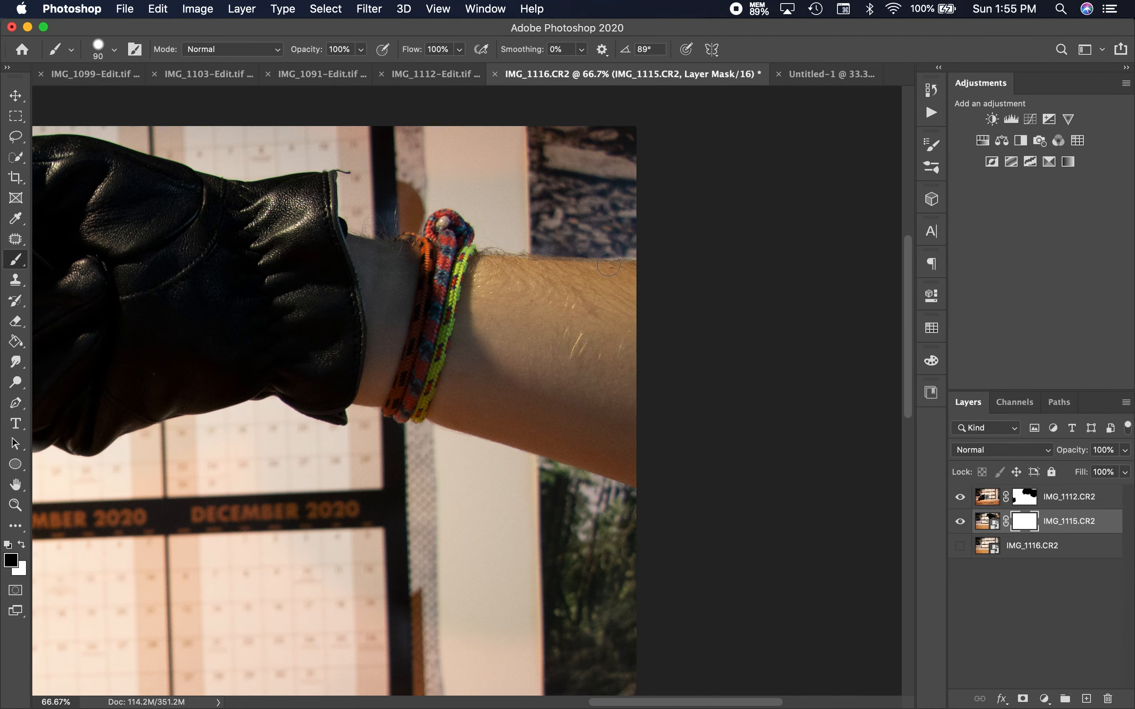
key(bracketright)
key(bracketright)
mouse_move(609, 264)
mouse_down()
mouse_move(620, 261)
mouse_move(634, 482)
mouse_move(593, 371)
mouse_up()
mouse_move(596, 315)
mouse_down()
mouse_move(499, 379)
mouse_move(466, 334)
mouse_move(452, 228)
mouse_move(450, 401)
mouse_move(402, 268)
mouse_move(410, 389)
mouse_up()
Step: Reduce the brush to 40 px and mask the remaining wrist along the lower part of the upper glove's cuff
key(super+plus)
key(super+plus)
key(super+plus)
scroll(410, 406, left, 5)
key(bracketleft)
key(bracketleft)
key(bracketleft)
key(bracketleft)
key(bracketleft)
key(bracketleft)
key(bracketleft)
key(bracketleft)
key(bracketleft)
key(bracketleft)
key(bracketleft)
mouse_move(385, 456)
mouse_down()
mouse_move(270, 480)
mouse_move(284, 369)
mouse_move(380, 360)
mouse_move(388, 223)
mouse_move(316, 461)
mouse_move(327, 291)
mouse_move(319, 443)
mouse_move(305, 469)
mouse_up()
scroll(387, 223, up, 5)
key(x)
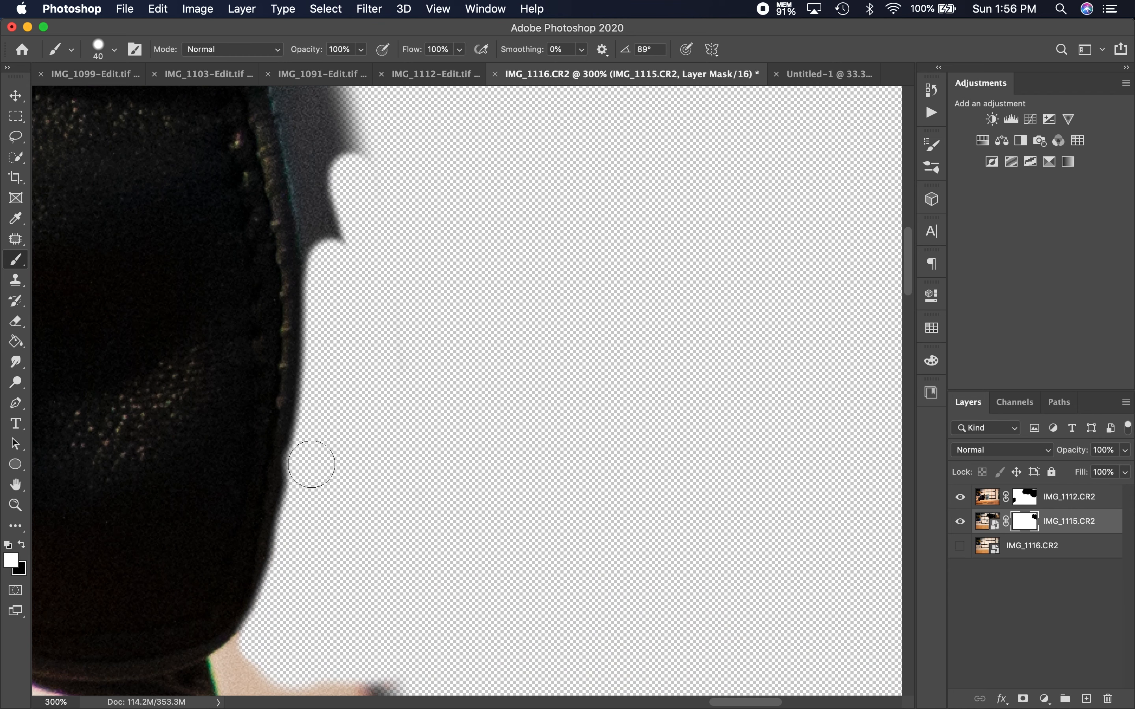
key(x)
key(x)
key(x)
key(x)
key(x)
key(x)
key(x)
key(x)
key(x)
key(x)
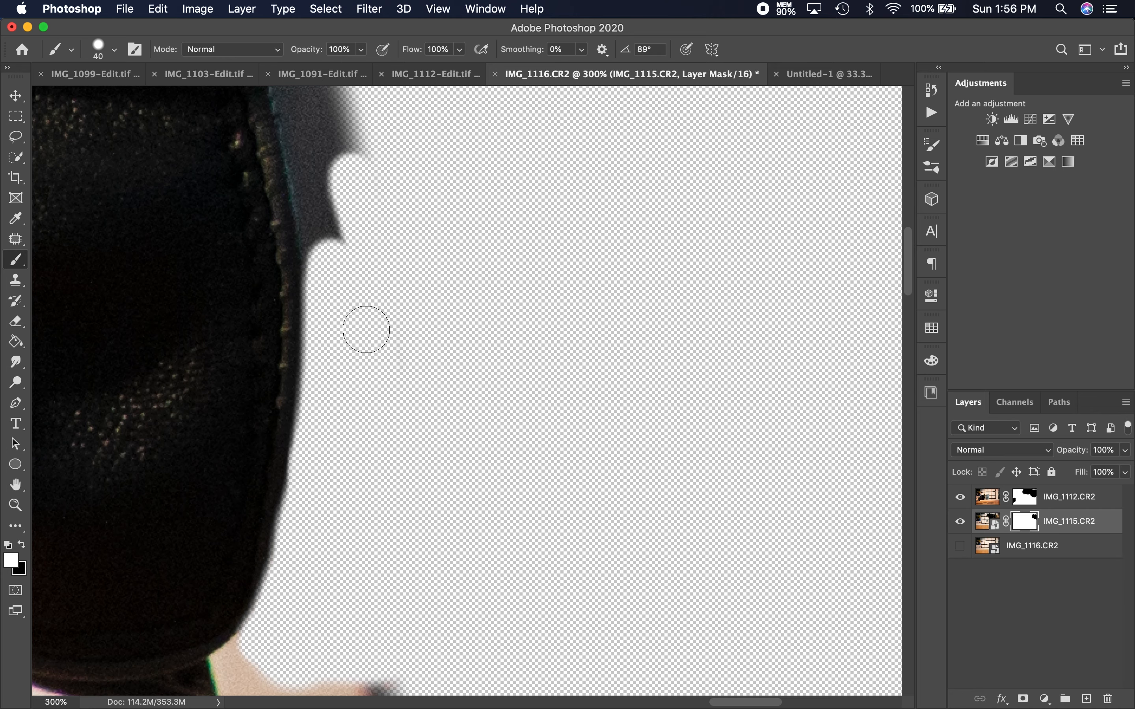
key(x)
Step: Paint black on the IMG_1115 mask along the upper part of the glove's cuff to hide the leftover wrist
scroll(365, 326, up, 10)
mouse_move(370, 417)
mouse_down()
mouse_move(317, 240)
mouse_move(321, 489)
mouse_move(297, 308)
mouse_move(316, 413)
mouse_up()
scroll(316, 414, up, 5)
drag(254, 269, 270, 396)
Step: Enlarge the brush to 70 px and mask the stray thread at the upper corner of the glove's cuff
key(bracketright)
key(bracketright)
key(bracketright)
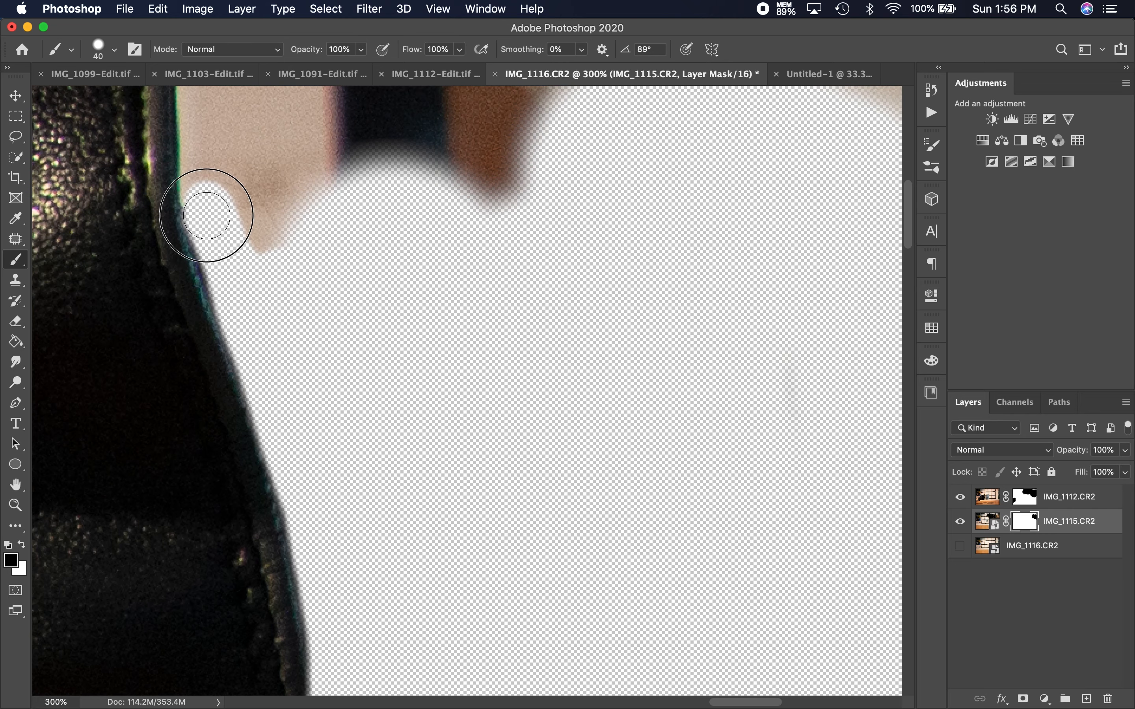
key(super+minus)
key(super+minus)
key(super+plus)
key(super+plus)
key(super+plus)
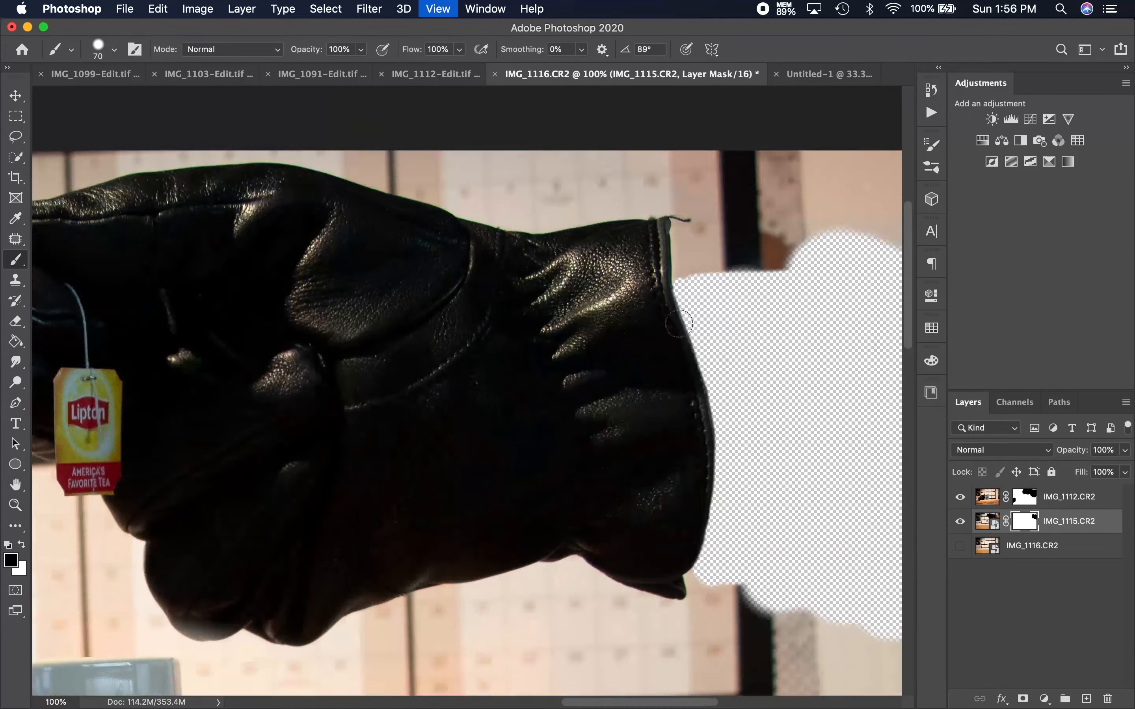
scroll(610, 366, right, 2)
scroll(610, 366, up, 2)
drag(632, 258, 606, 243)
key(x)
key(super+0)
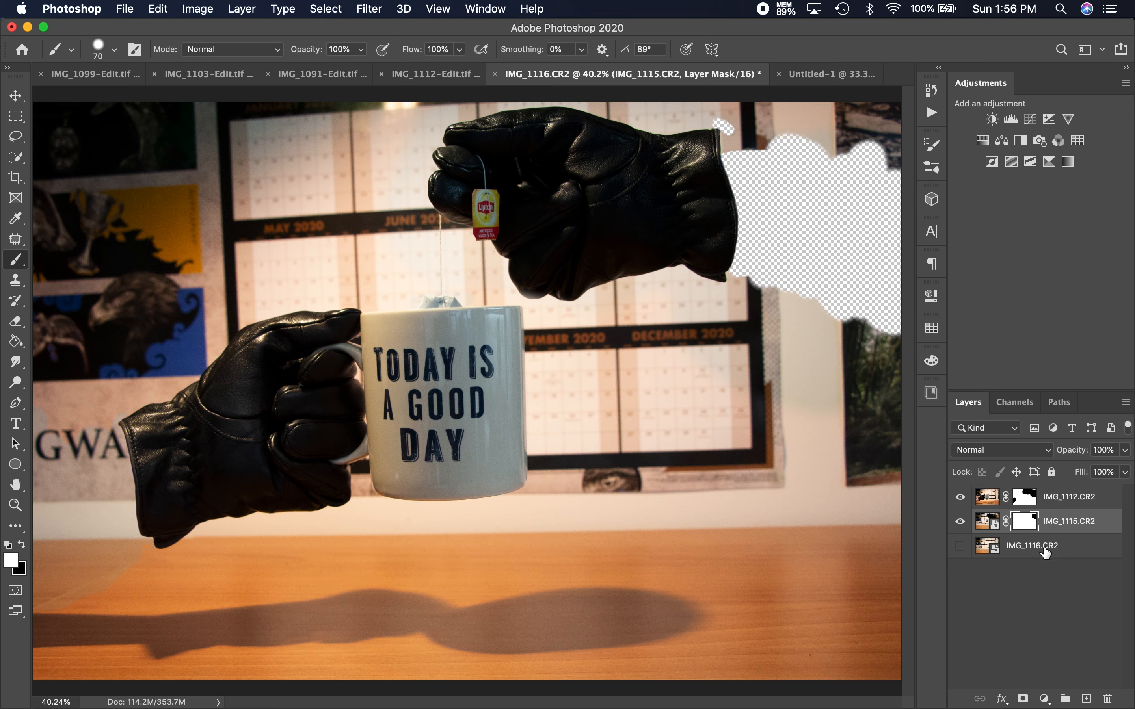
Step: Show the IMG_1116 background layer and select the IMG_1115 layer
click(960, 546)
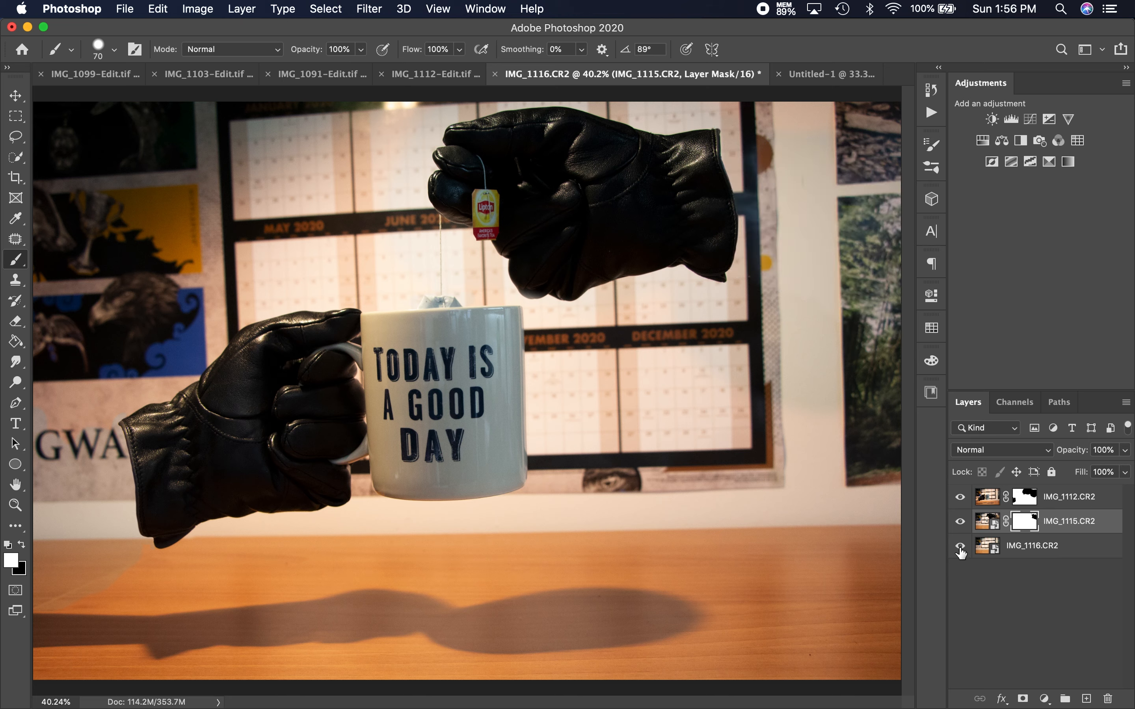
click(1023, 610)
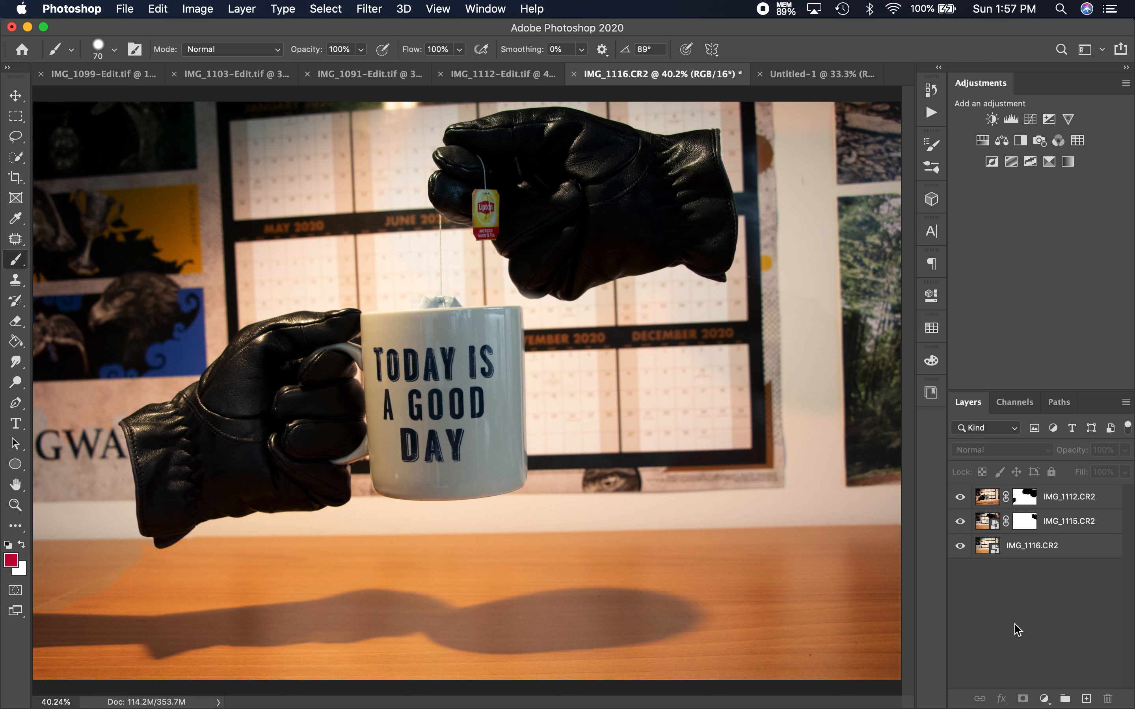
click(1080, 530)
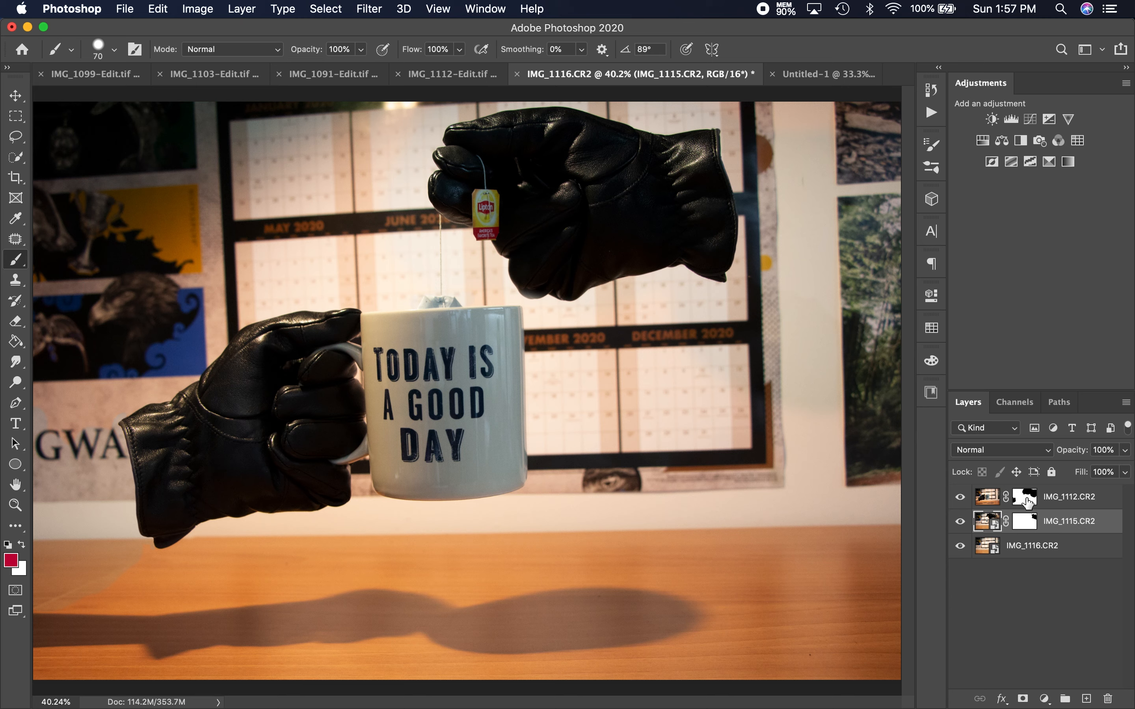
Step: Compare the composite with and without IMG_1112 to check the colour match between the photos
click(960, 499)
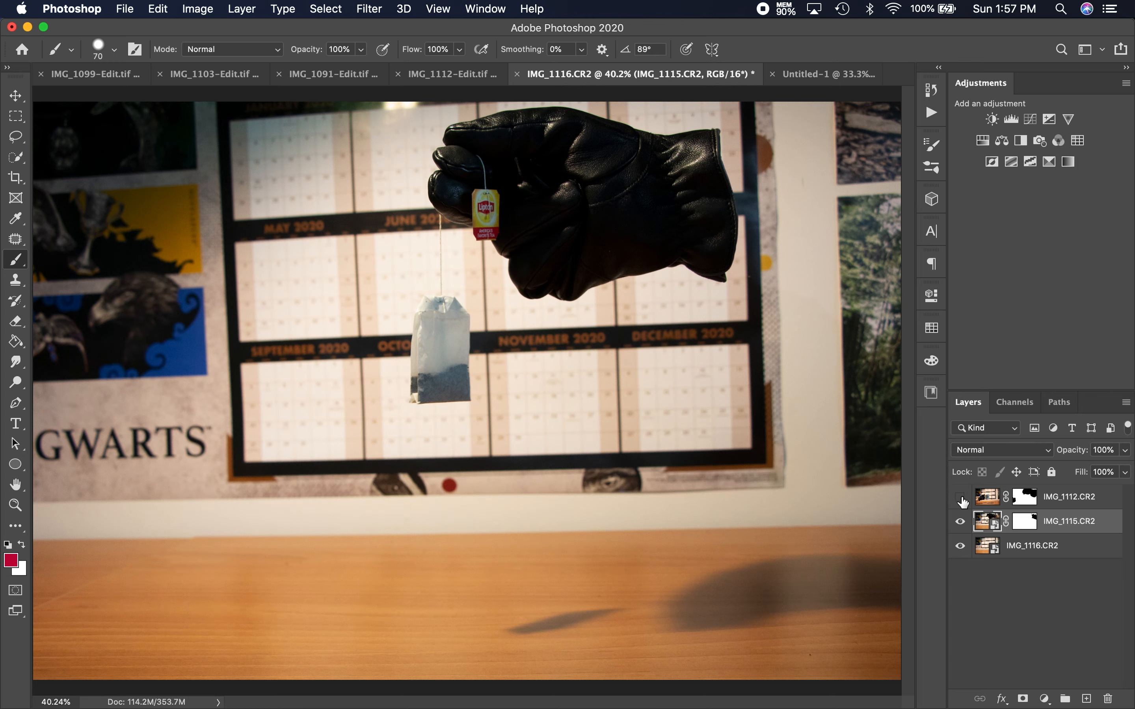
click(960, 498)
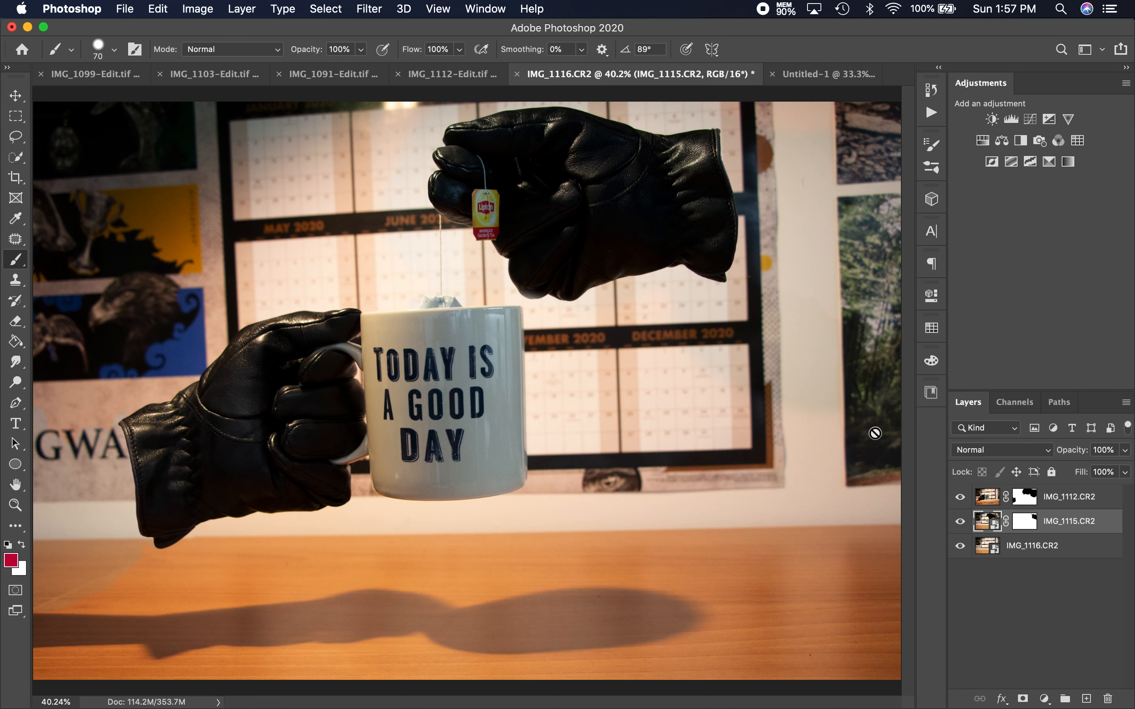
click(961, 498)
click(962, 500)
click(962, 500)
click(961, 500)
Step: Apply the Camera Raw Filter to IMG_1115 with Temperature +13, Tint +7 and Exposure -0.15
click(369, 8)
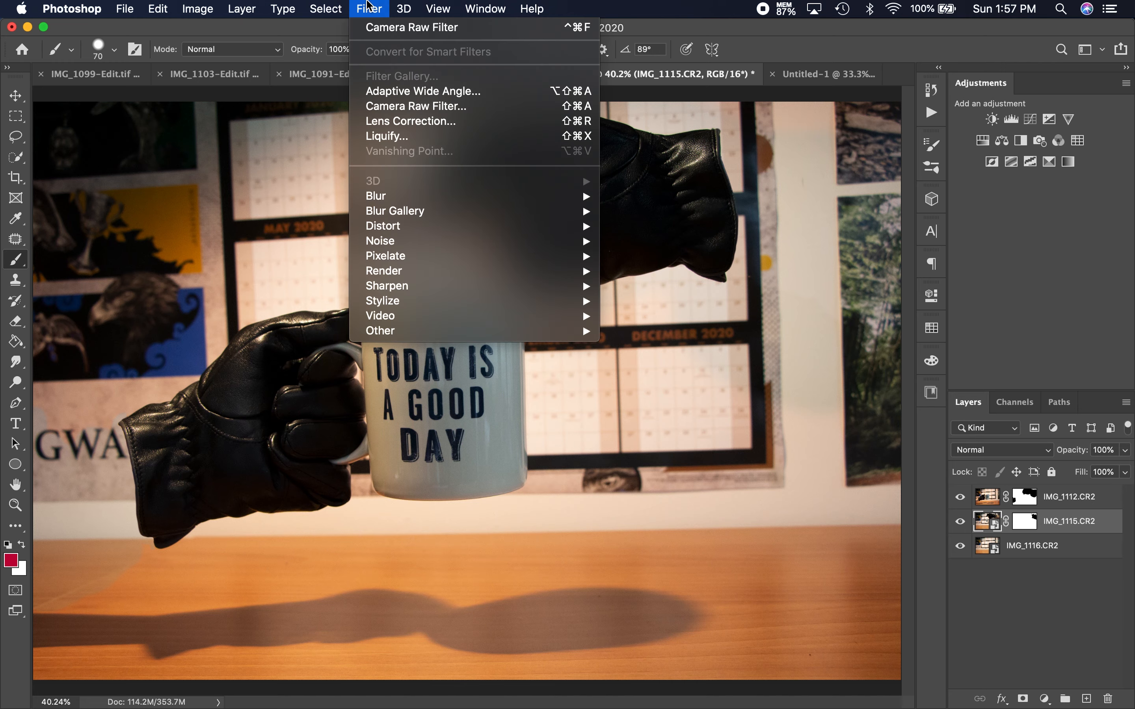
click(400, 107)
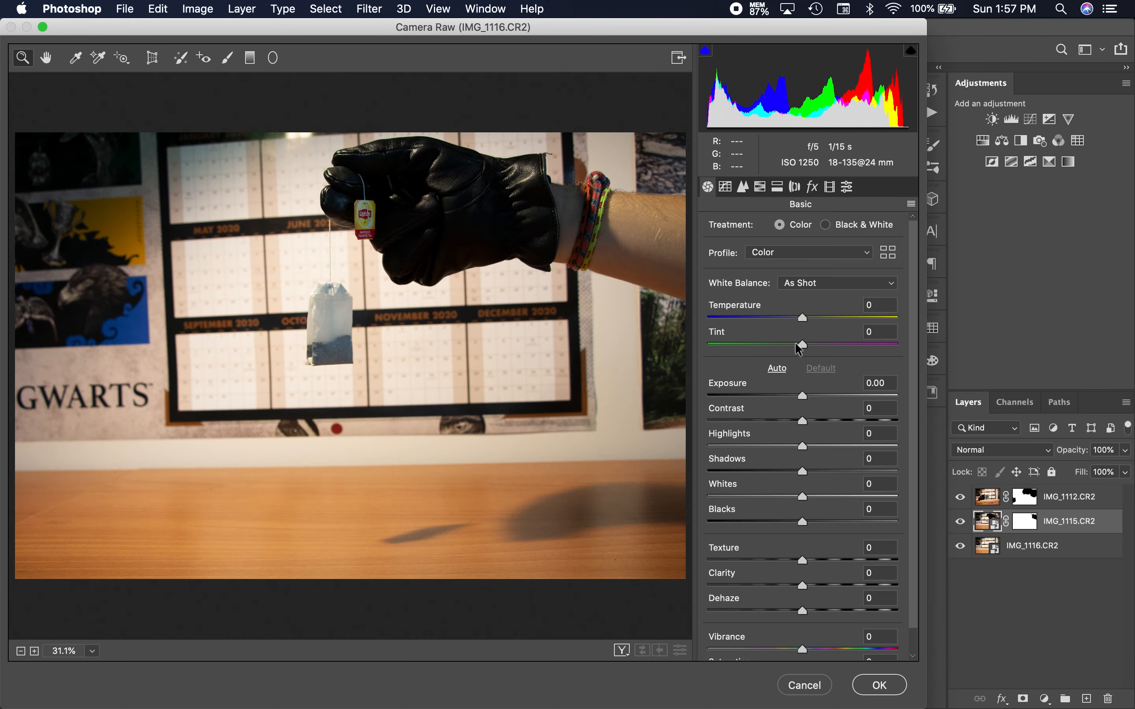
drag(802, 318, 814, 323)
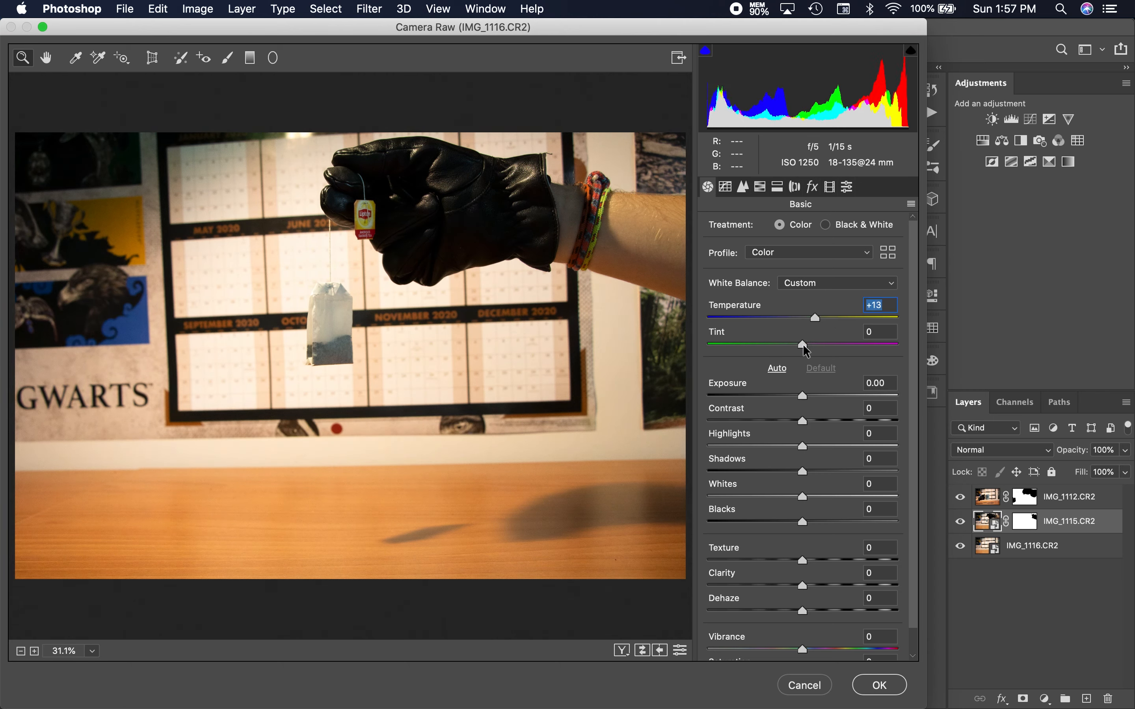
drag(802, 344, 809, 345)
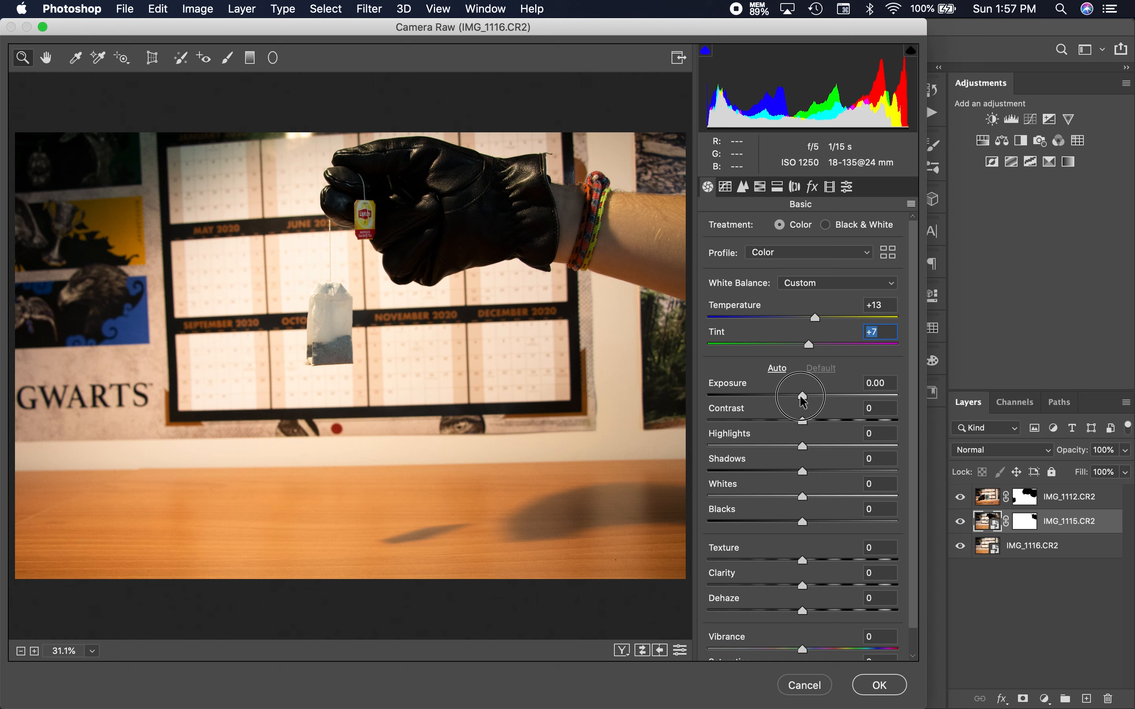
drag(800, 394, 799, 396)
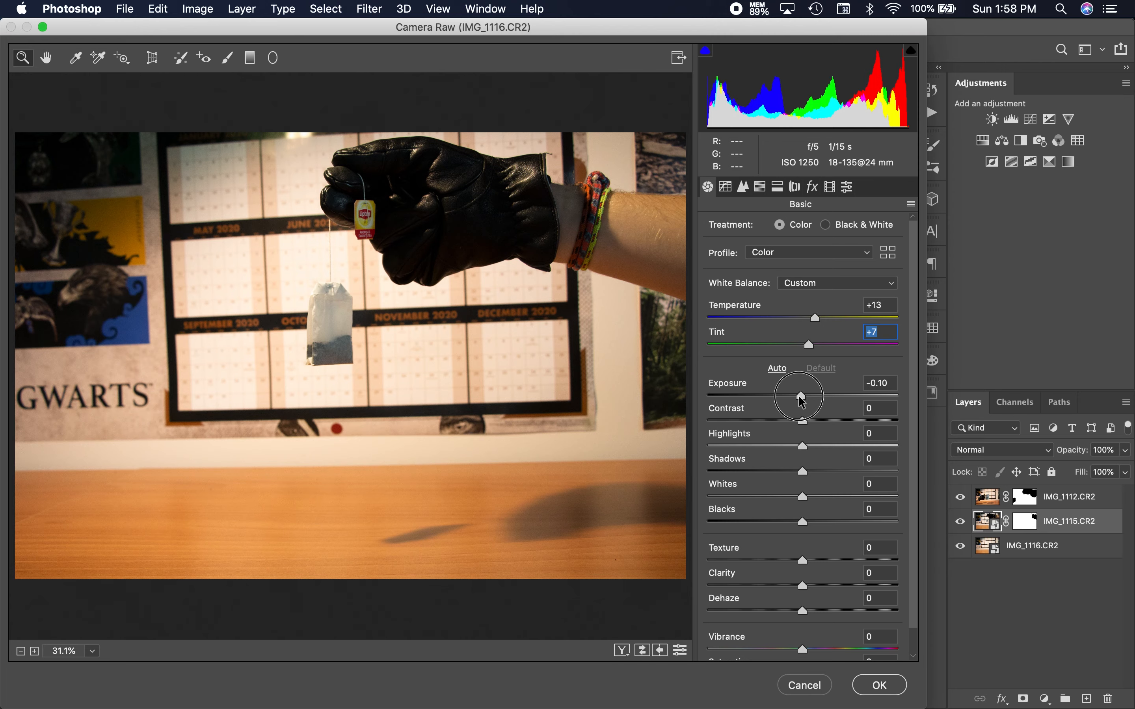
click(878, 685)
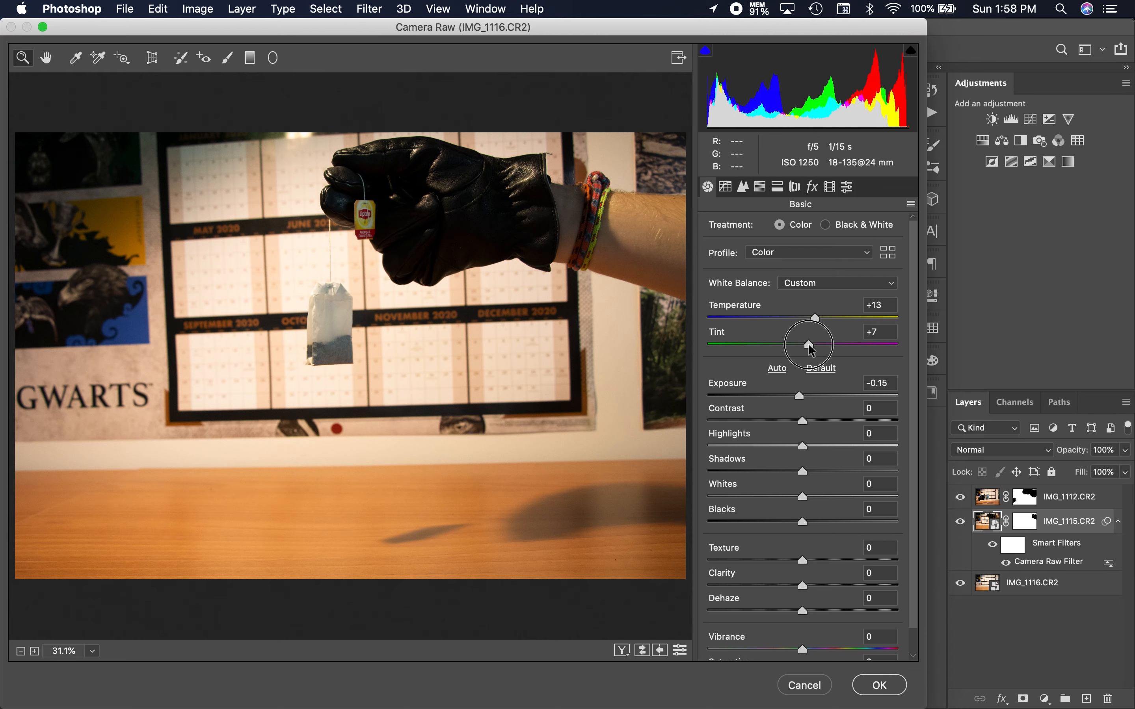
Step: Adjust the IMG_1115 Camera Raw filter to Tint +16 and Temperature +16
drag(810, 345, 819, 345)
click(883, 688)
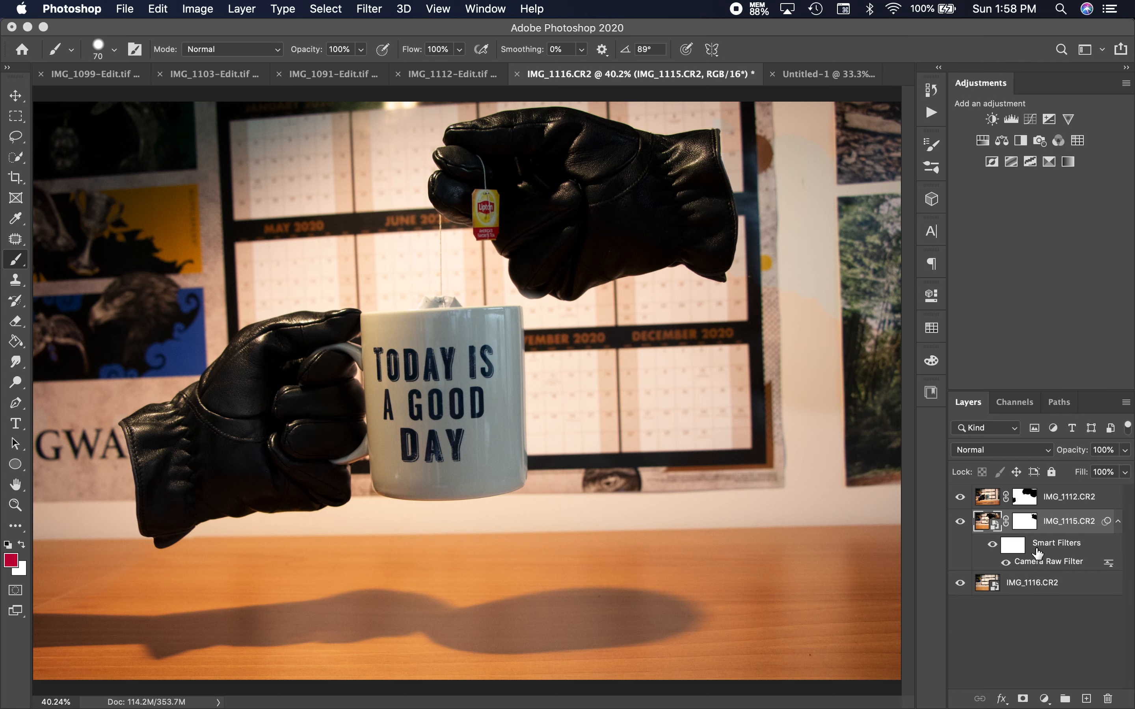
double_click(1049, 562)
drag(813, 323, 814, 320)
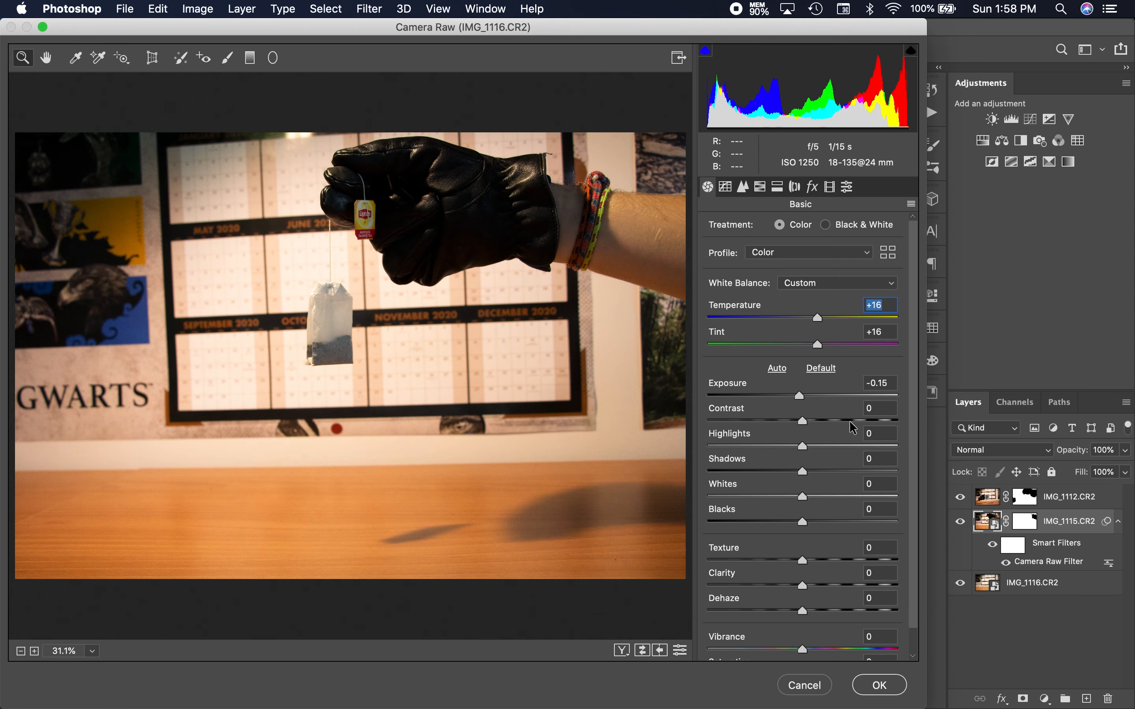
click(878, 687)
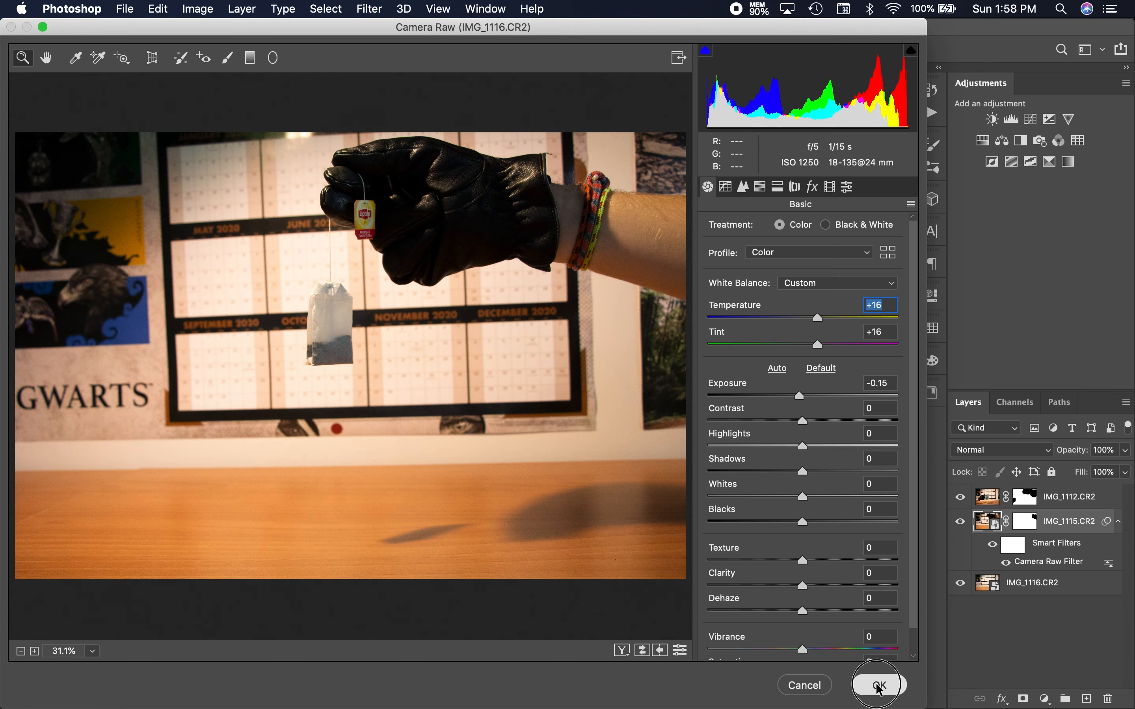
Step: Compare IMG_1115 with and without its smart filters, and lower its Camera Raw exposure slightly
click(1009, 651)
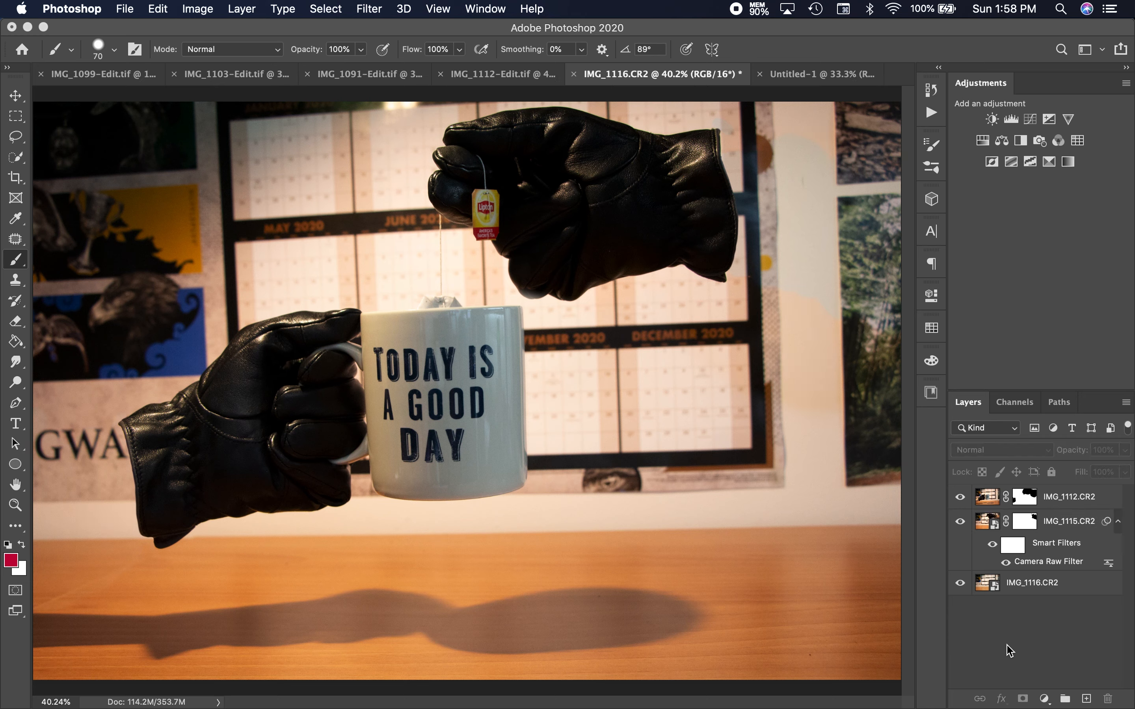
click(992, 549)
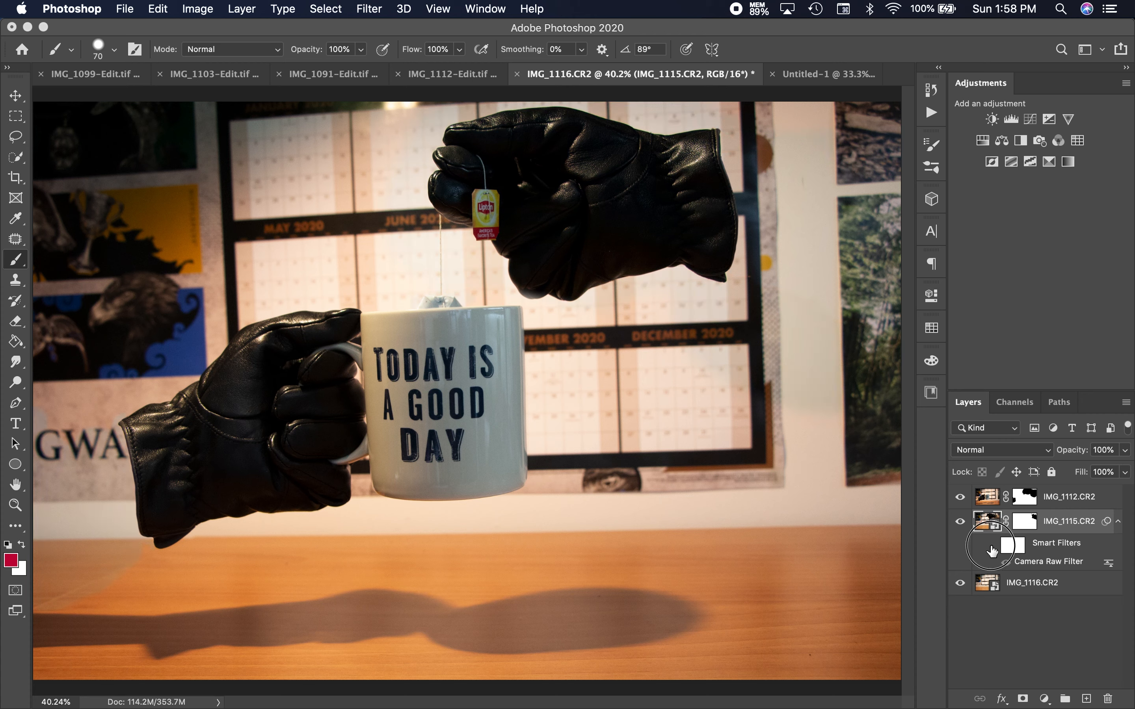
click(992, 546)
double_click(1053, 562)
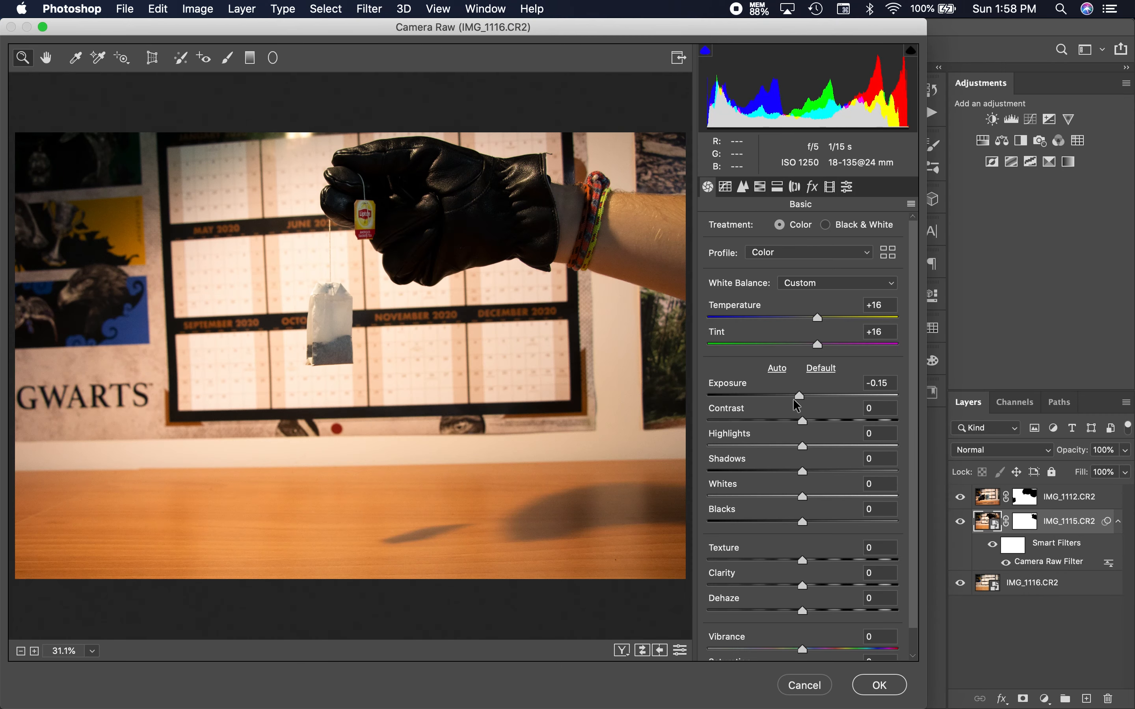
drag(799, 394, 797, 395)
click(882, 687)
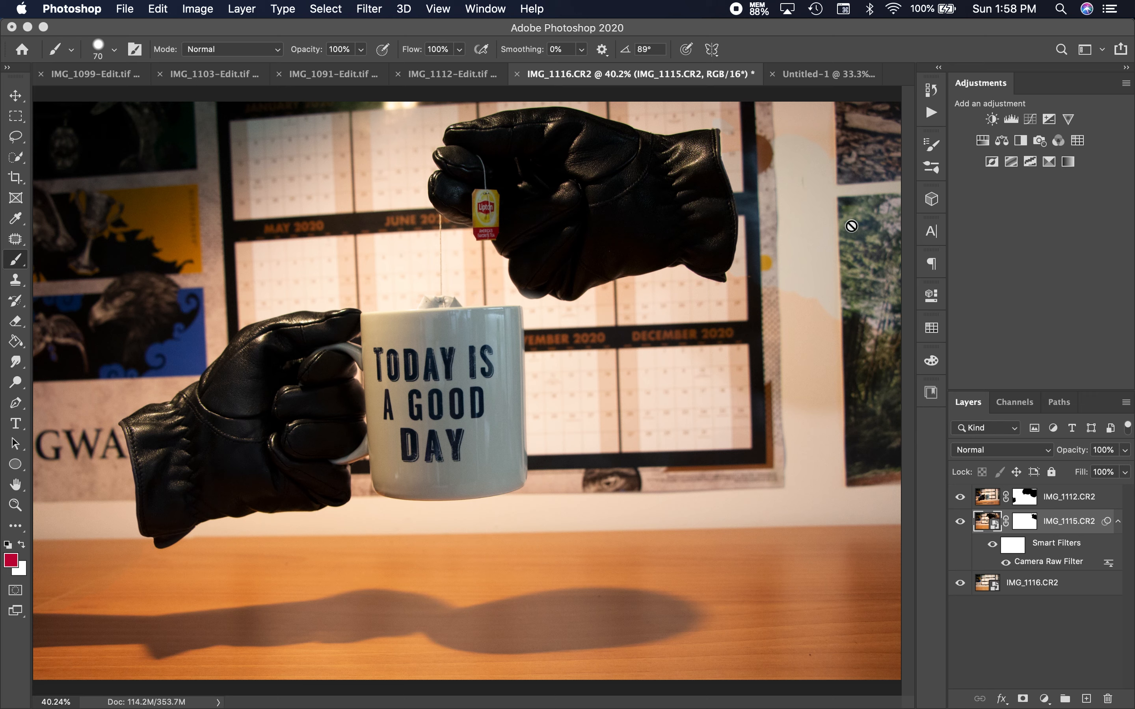
Step: Apply the Camera Raw Filter to IMG_1116 with a slightly warmer temperature and more magenta tint, and check its effect
click(1074, 587)
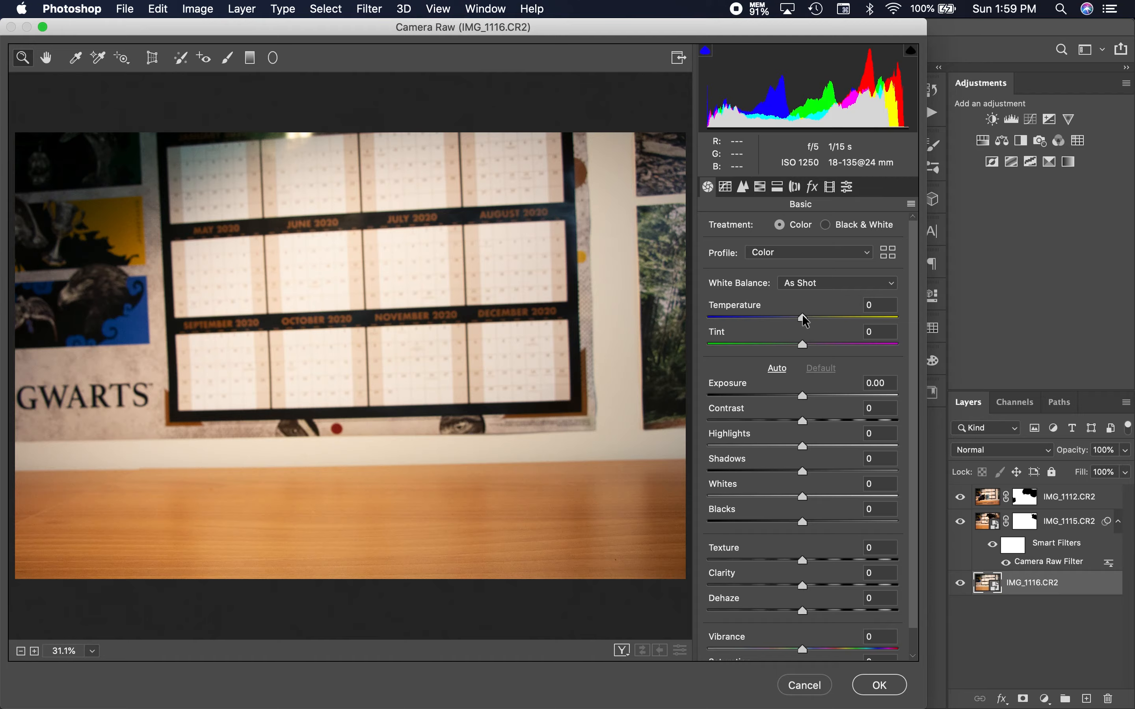
drag(803, 318, 812, 345)
click(879, 685)
click(1050, 657)
click(992, 607)
Step: Lower the exposure slightly in the IMG_1116 Camera Raw filter
double_click(1033, 628)
drag(802, 396, 796, 398)
click(879, 685)
double_click(1035, 628)
click(879, 686)
Step: Compare the composite with IMG_1115 and IMG_1112 hidden in turn
click(1049, 659)
click(960, 521)
click(960, 522)
click(960, 497)
click(961, 497)
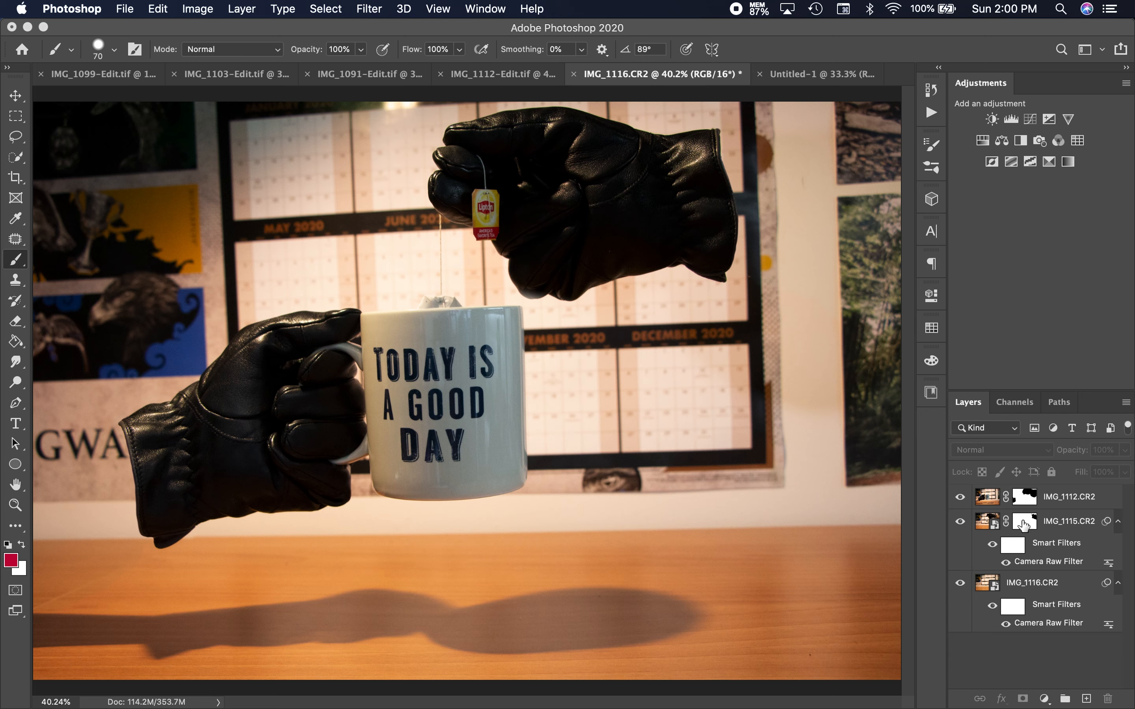
Step: Select the IMG_1112 layer mask and compare the image with the mask disabled and enabled
click(1026, 501)
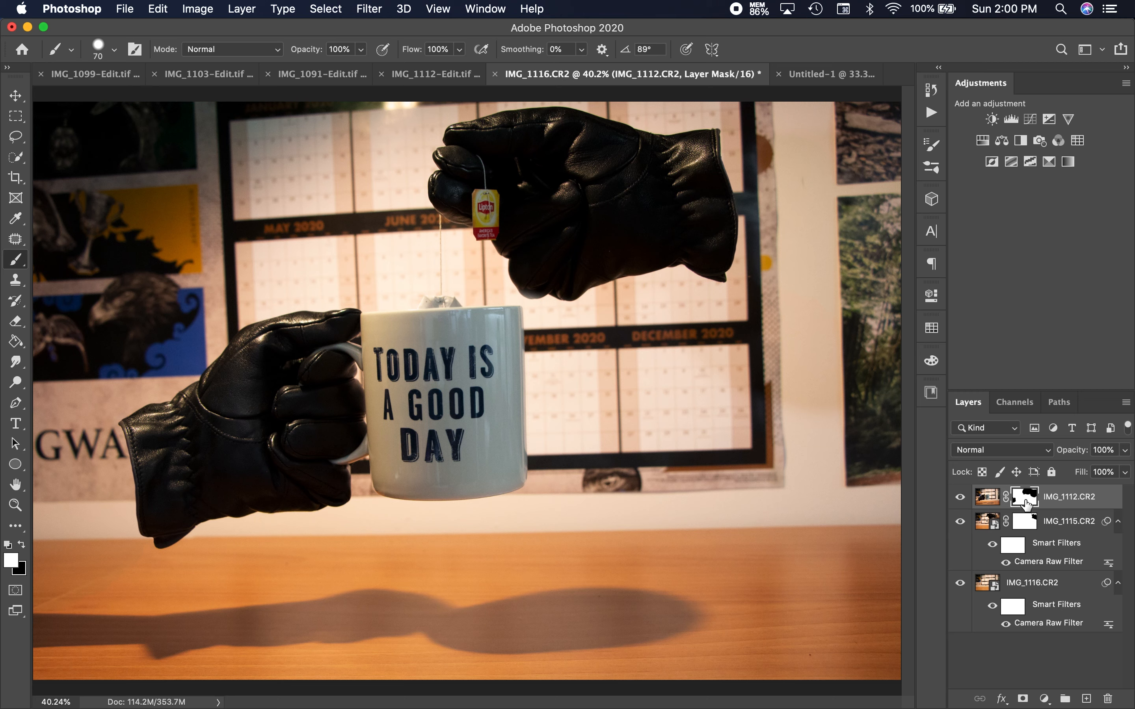
shift+click(1026, 505)
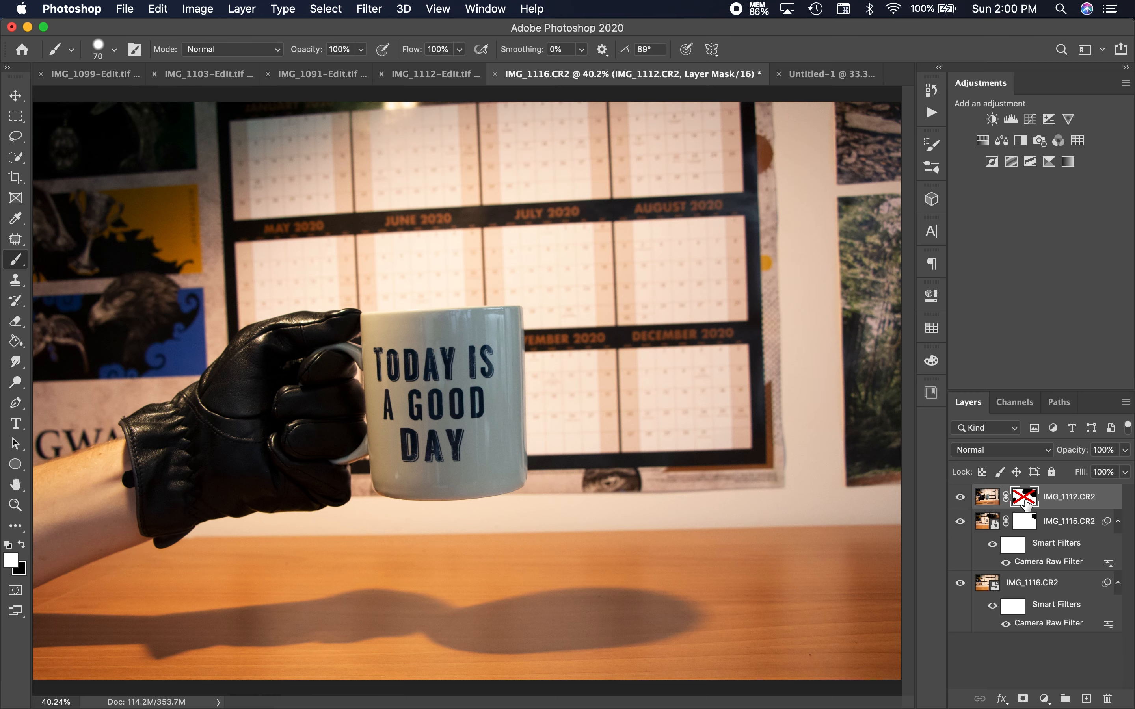
shift+click(1026, 504)
shift+click(1026, 504)
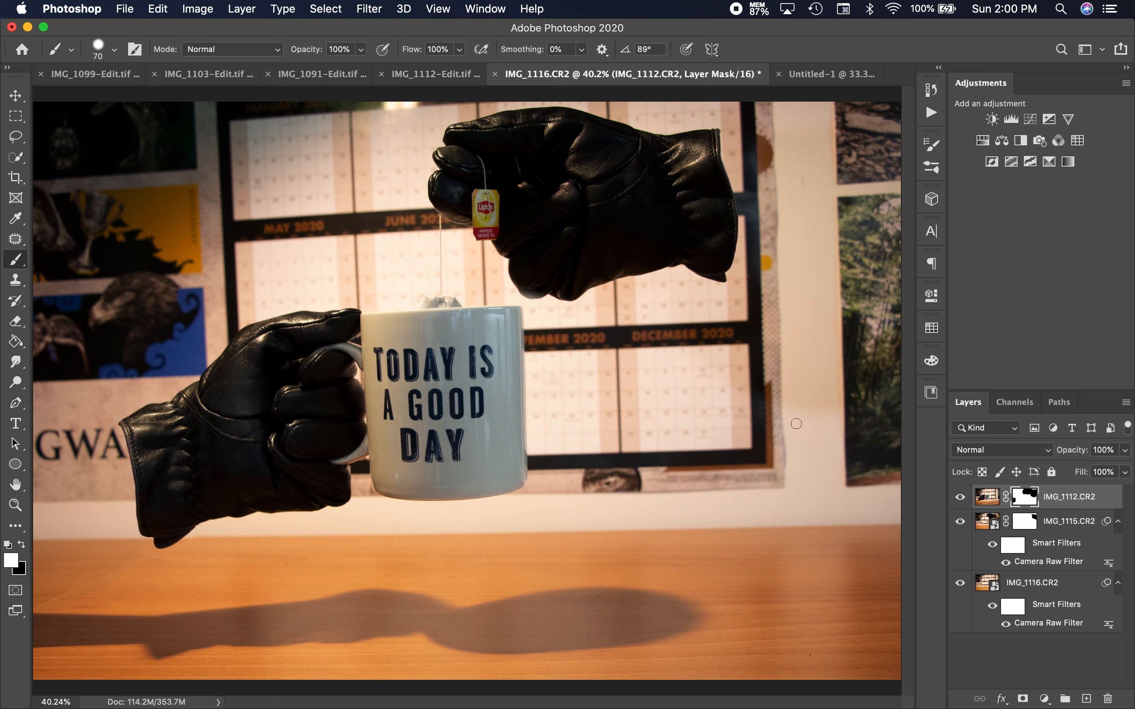
Step: Set the brush to 600 px with 43% opacity and a much softer edge for blending the IMG_1112 mask
key(bracketright)
key(bracketright)
key(bracketright)
key(bracketright)
key(bracketright)
key(bracketright)
key(bracketright)
key(bracketright)
key(bracketright)
key(bracketright)
key(bracketright)
key(bracketright)
key(bracketright)
key(bracketleft)
drag(304, 52, 260, 55)
click(115, 49)
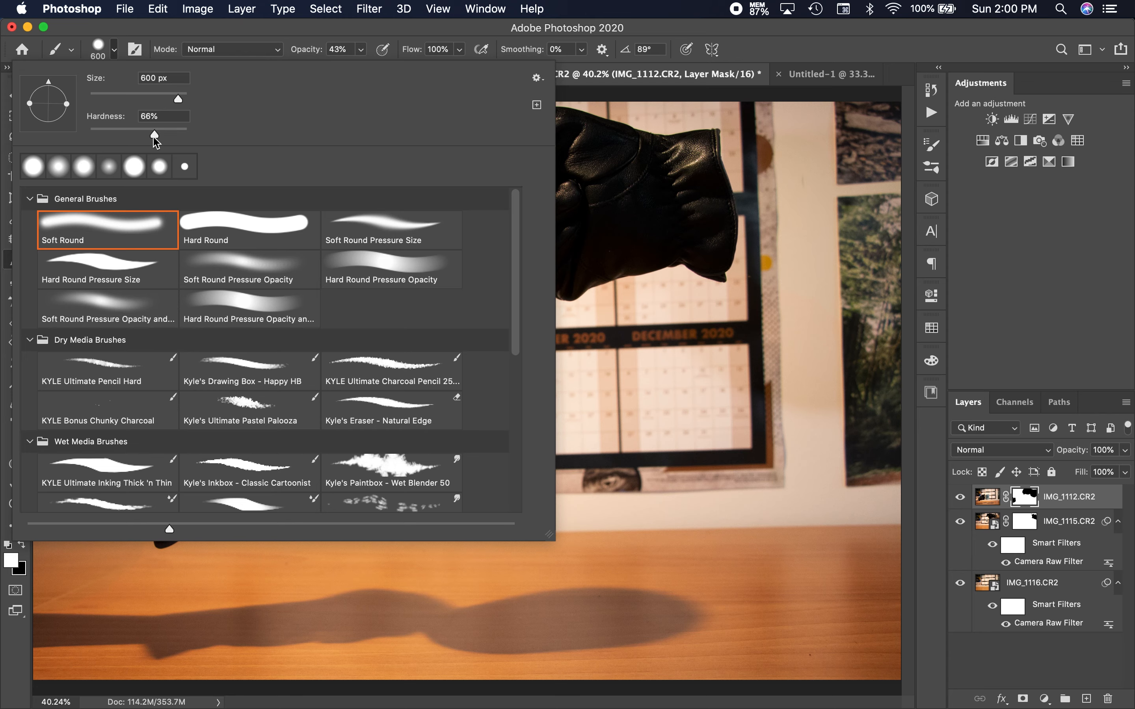
drag(156, 143, 109, 142)
Step: Undo the trial white stroke on the IMG_1112 mask and make black the painting colour
click(808, 327)
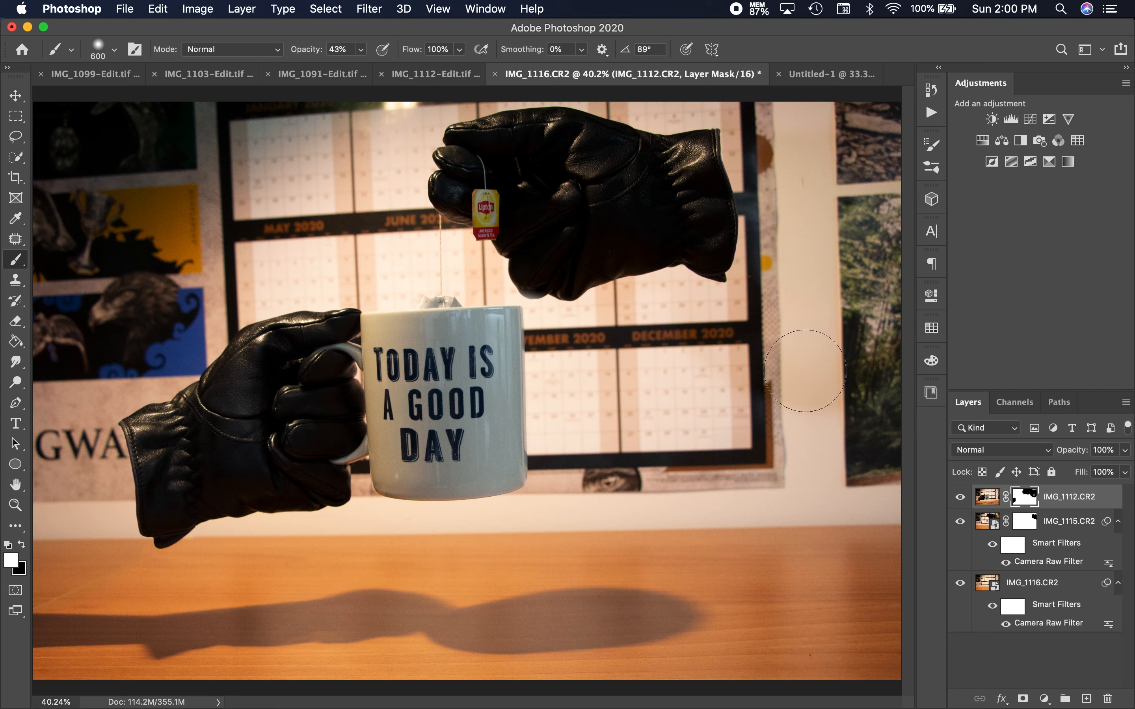
key(super+z)
key(x)
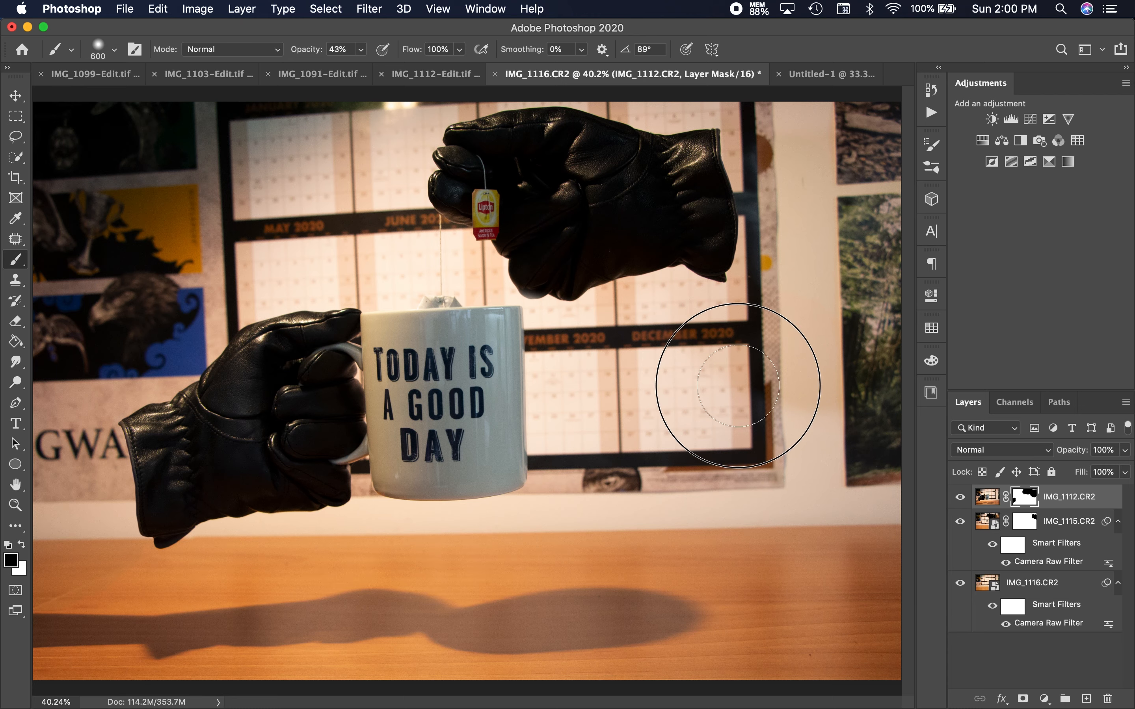
Step: Paint black on the IMG_1112 mask along the right side of the wall and desk, lowering the brush opacity to 14%
drag(822, 422, 882, 406)
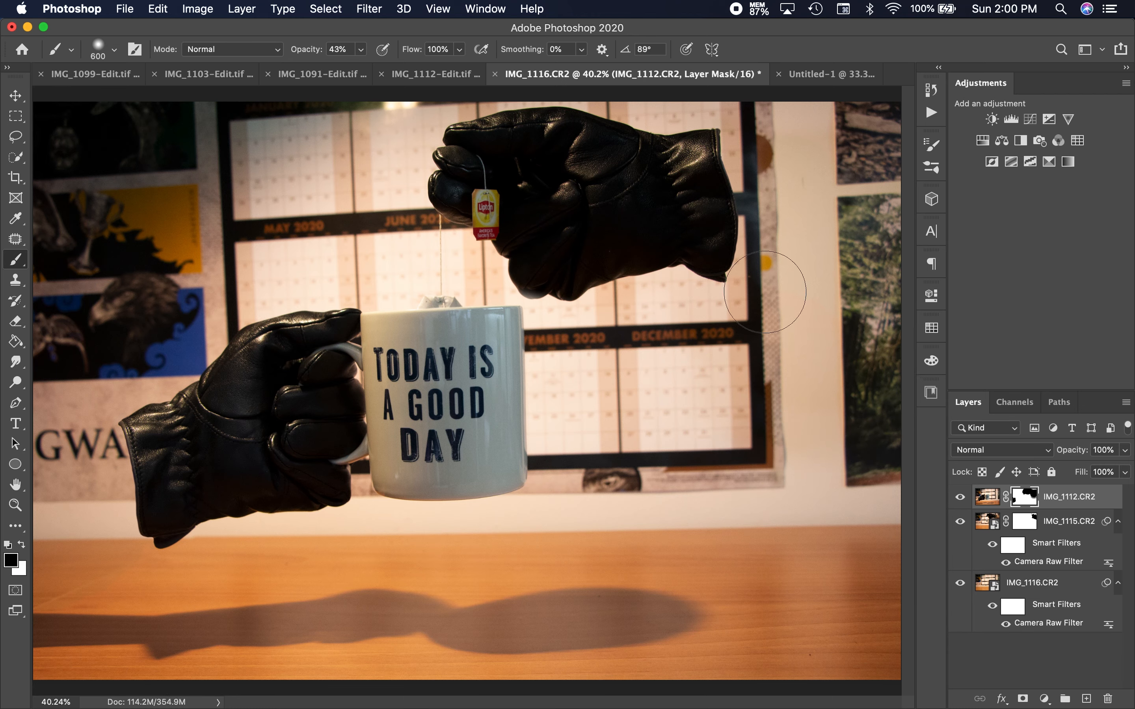
drag(317, 56, 292, 55)
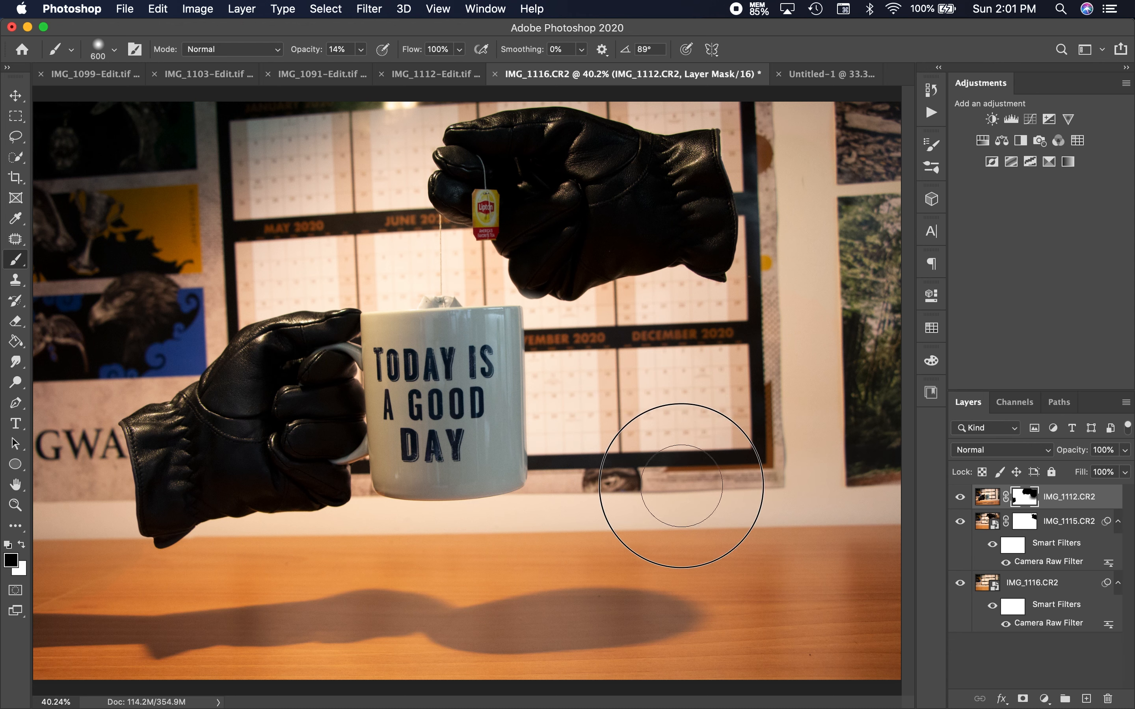
mouse_move(664, 373)
mouse_down()
mouse_move(753, 458)
mouse_move(829, 493)
mouse_up()
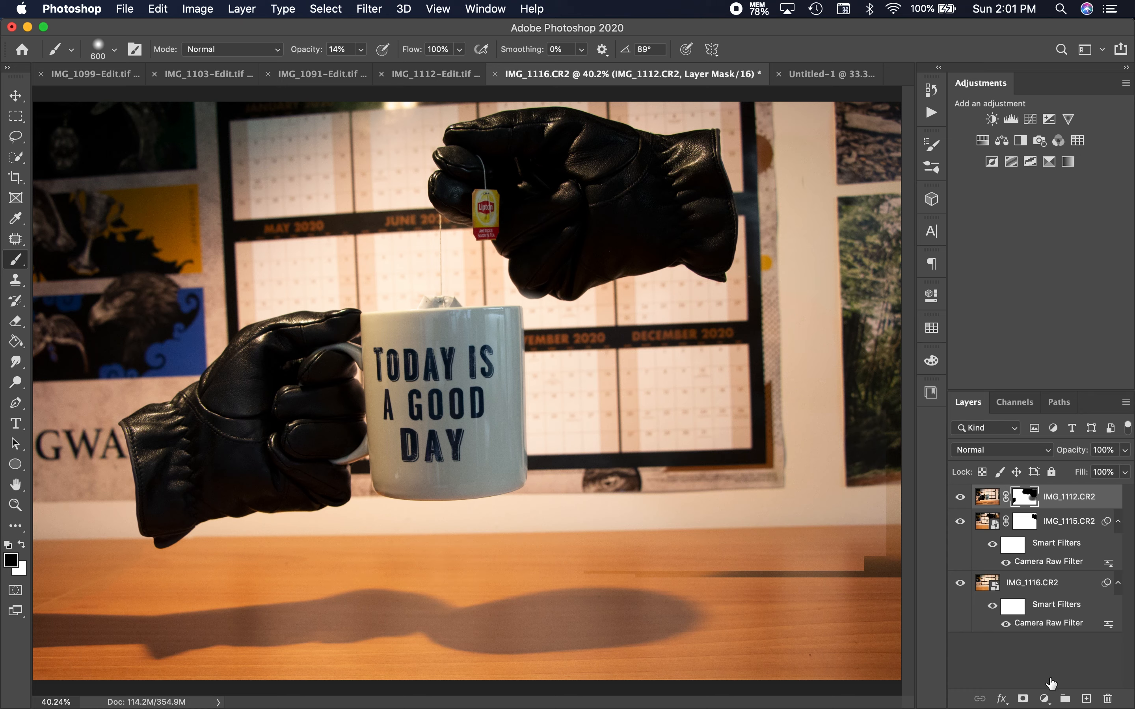
Step: Deselect the layers and compare the full composite with IMG_1112 hidden and shown
click(1028, 652)
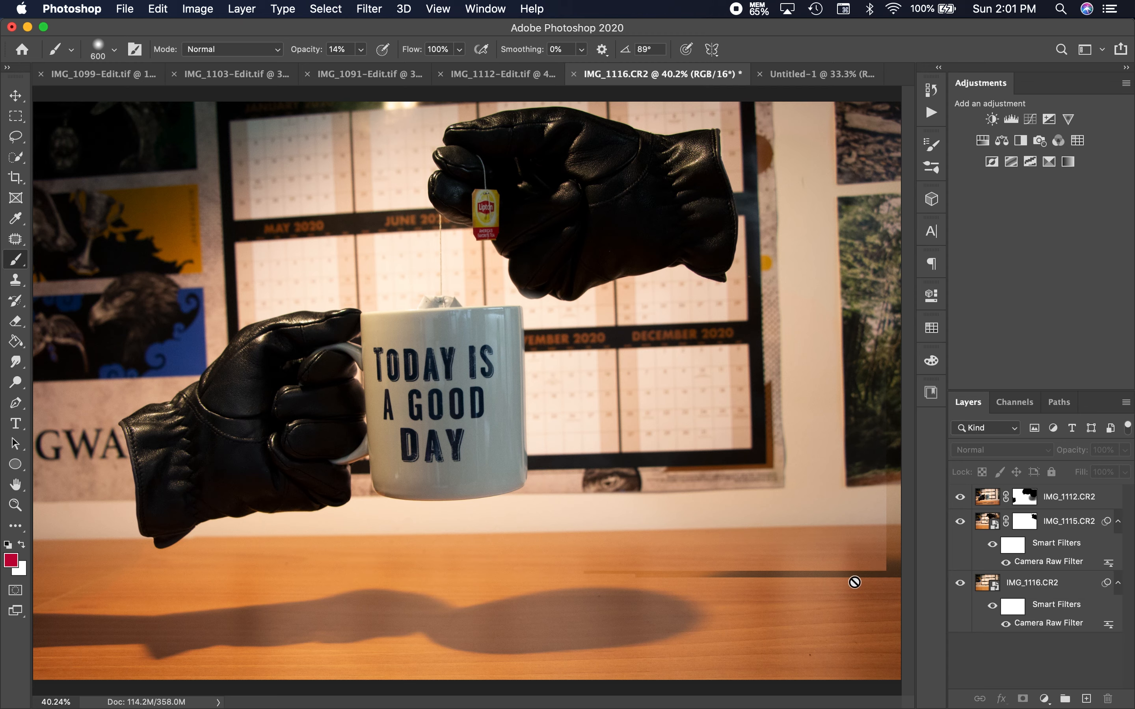
key(super+minus)
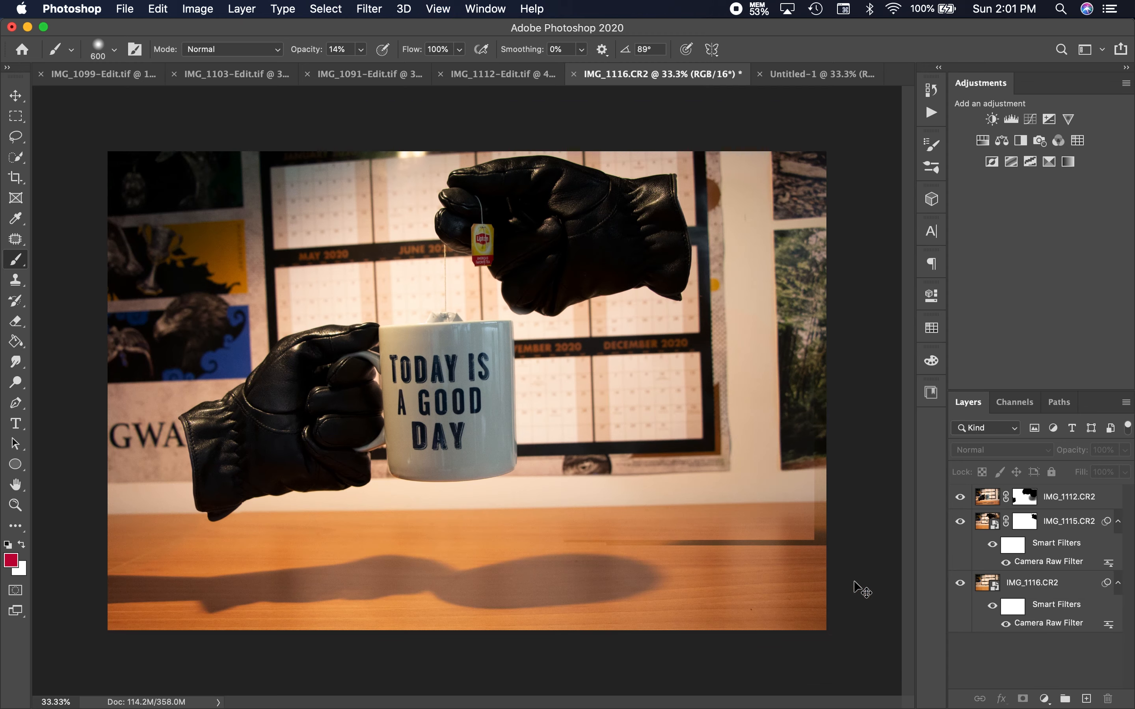
key(super+plus)
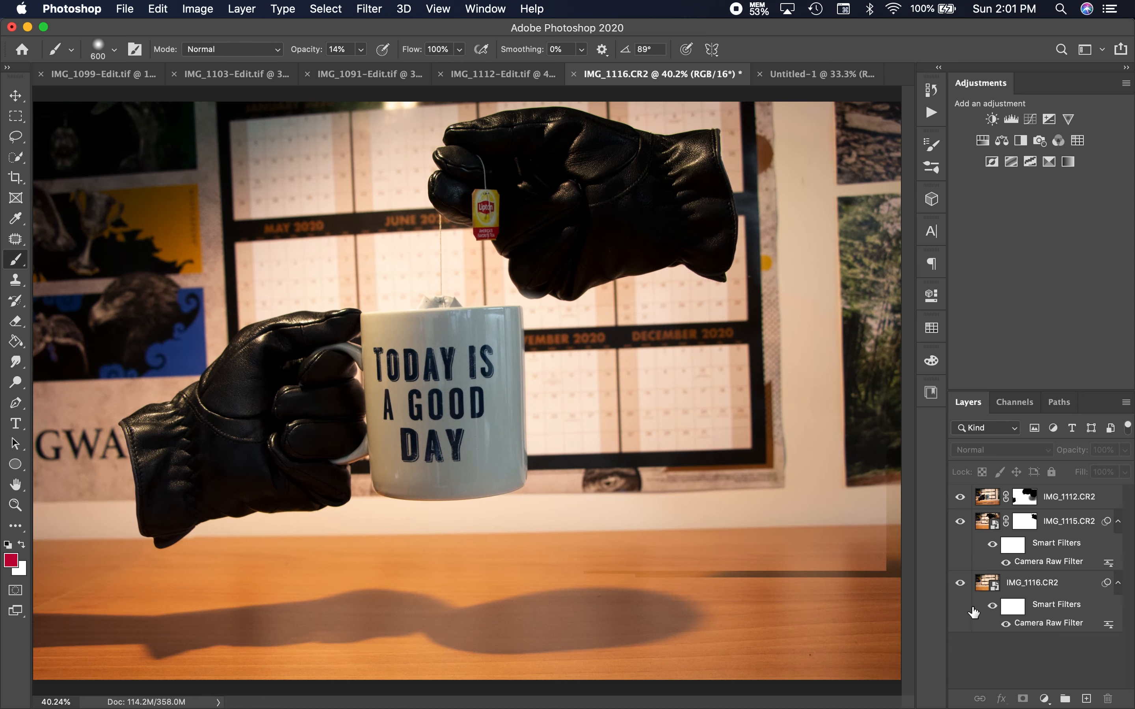
click(962, 498)
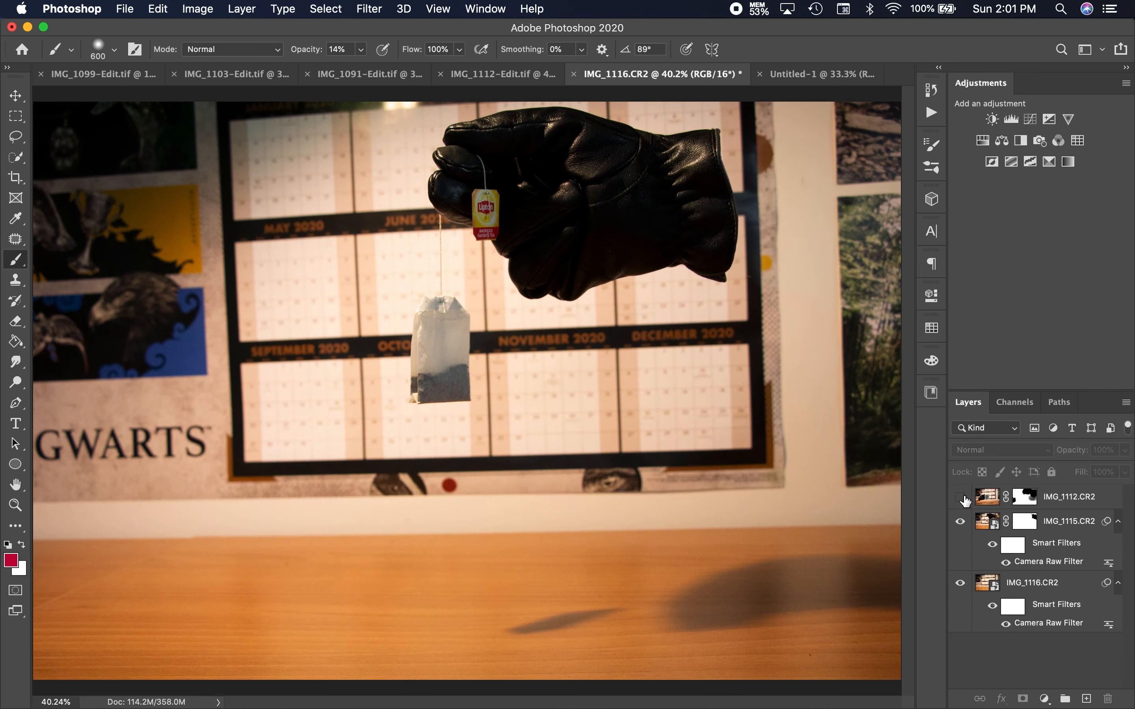
click(961, 498)
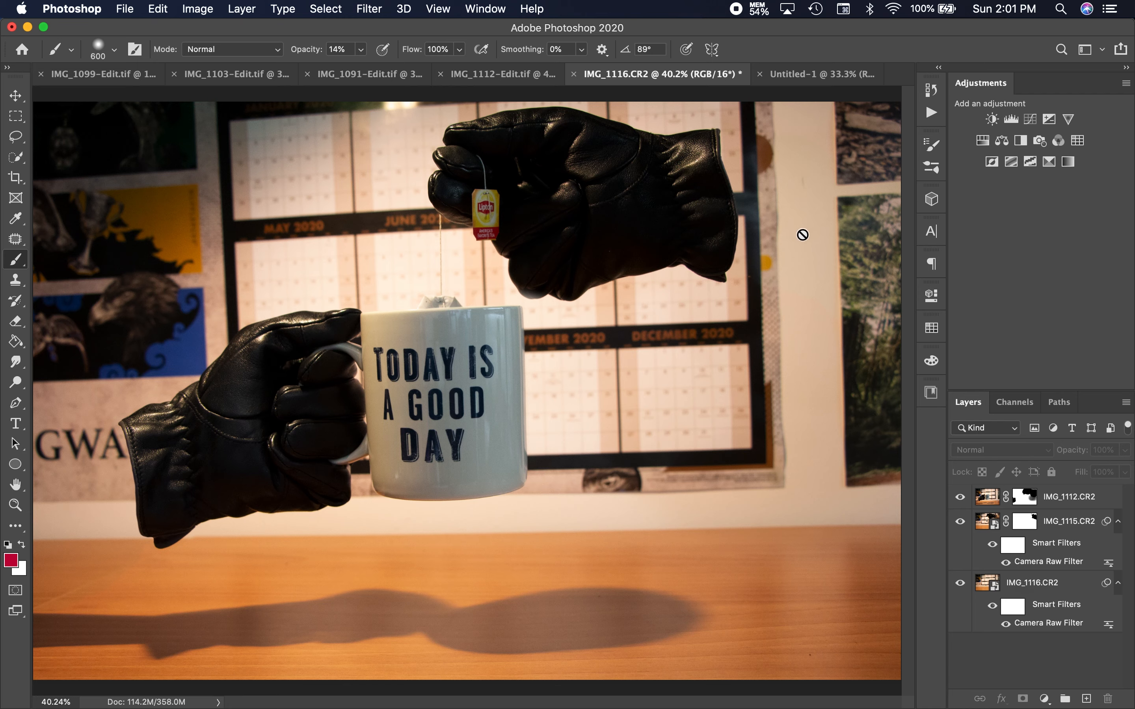
Step: Reopen the Camera Raw filter on IMG_1116 and set its exposure to -0.37
double_click(1048, 624)
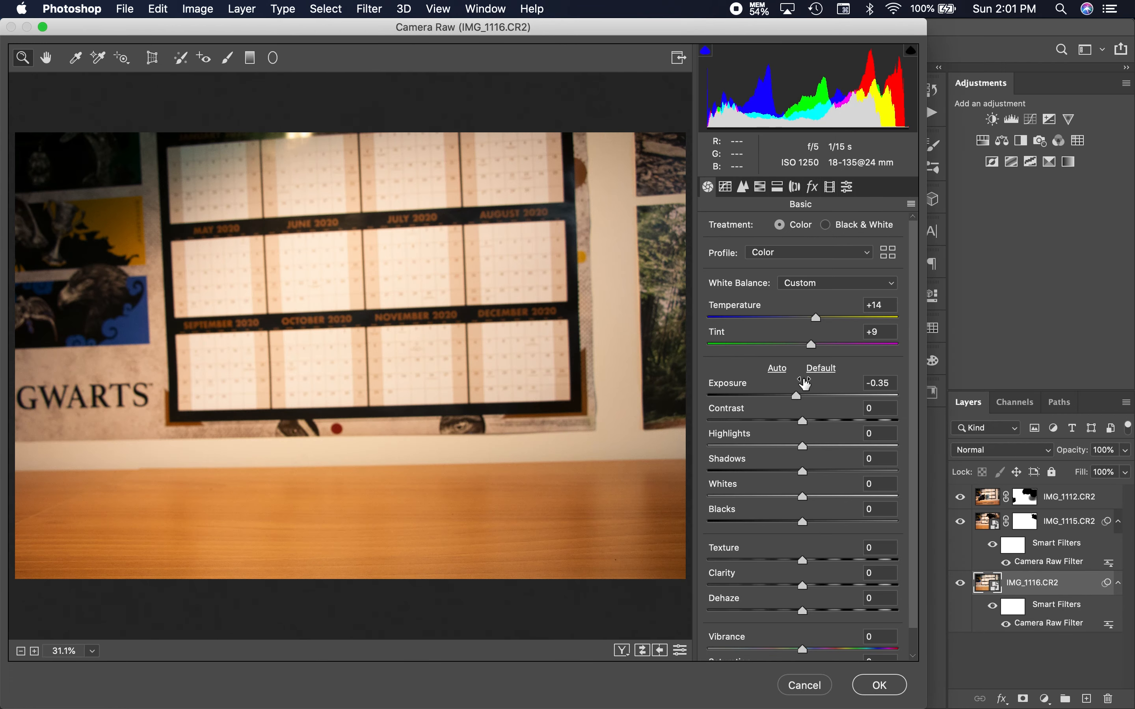
click(889, 384)
key(BackSpace)
text(7)
click(885, 693)
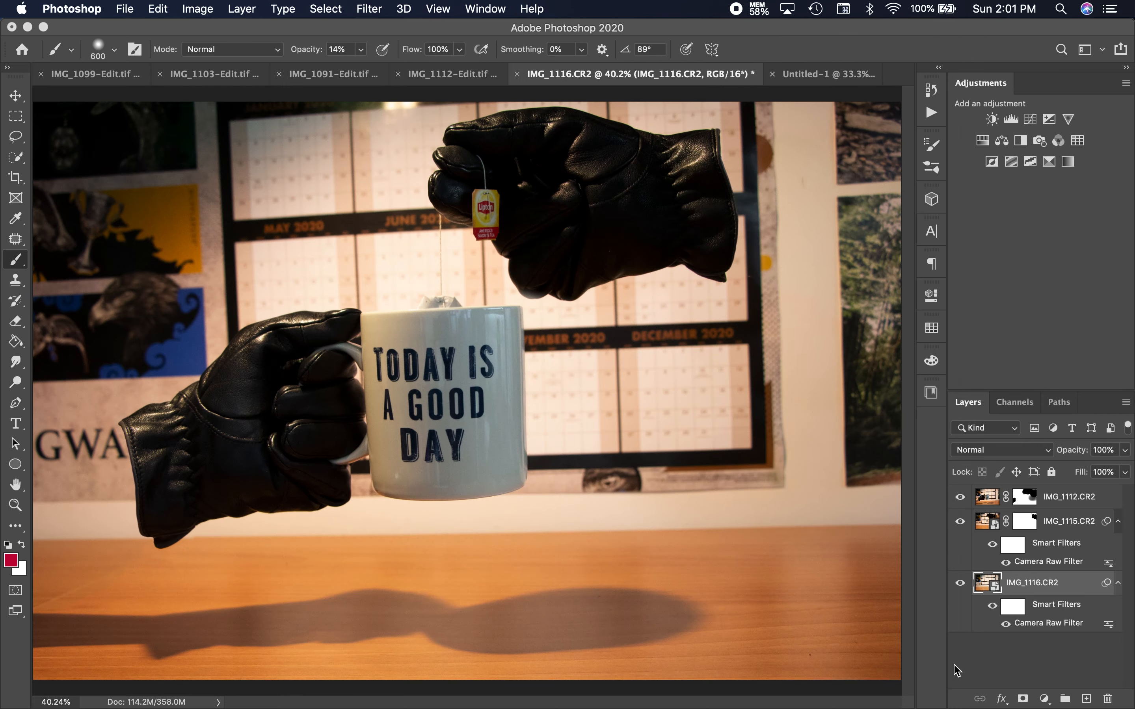
Step: Compare the composite with IMG_1112, IMG_1115 and IMG_1116 hidden in turn to check how well their tones match
click(1018, 662)
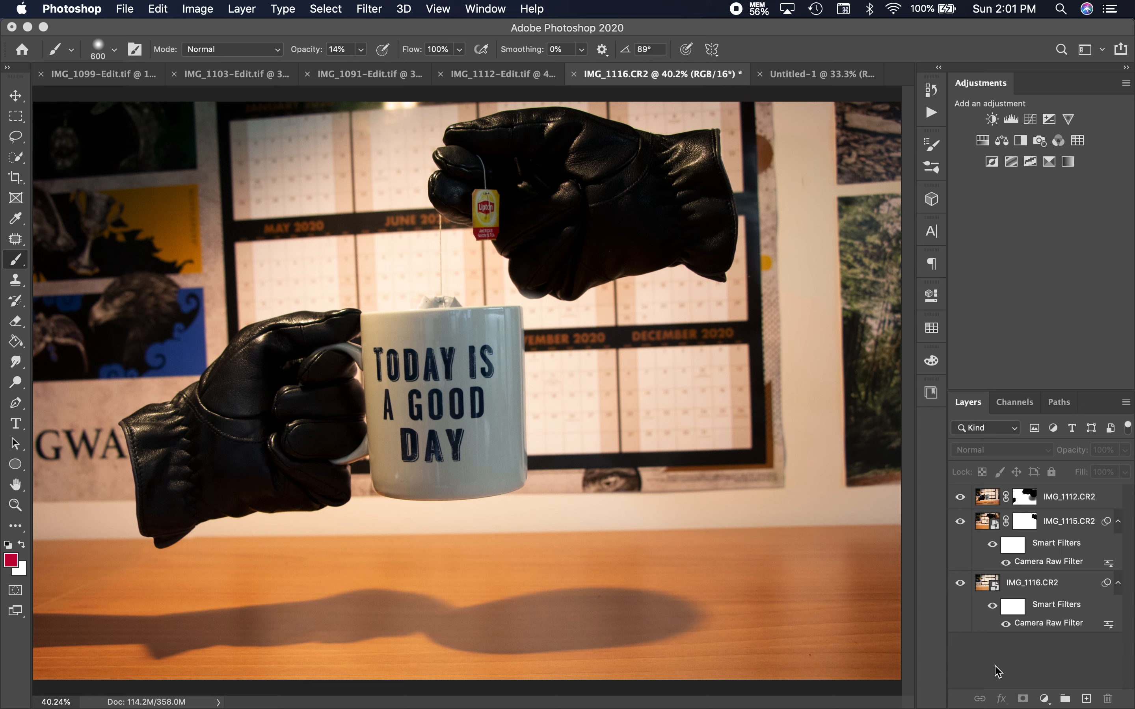
click(960, 497)
click(960, 499)
click(961, 523)
click(960, 524)
click(960, 584)
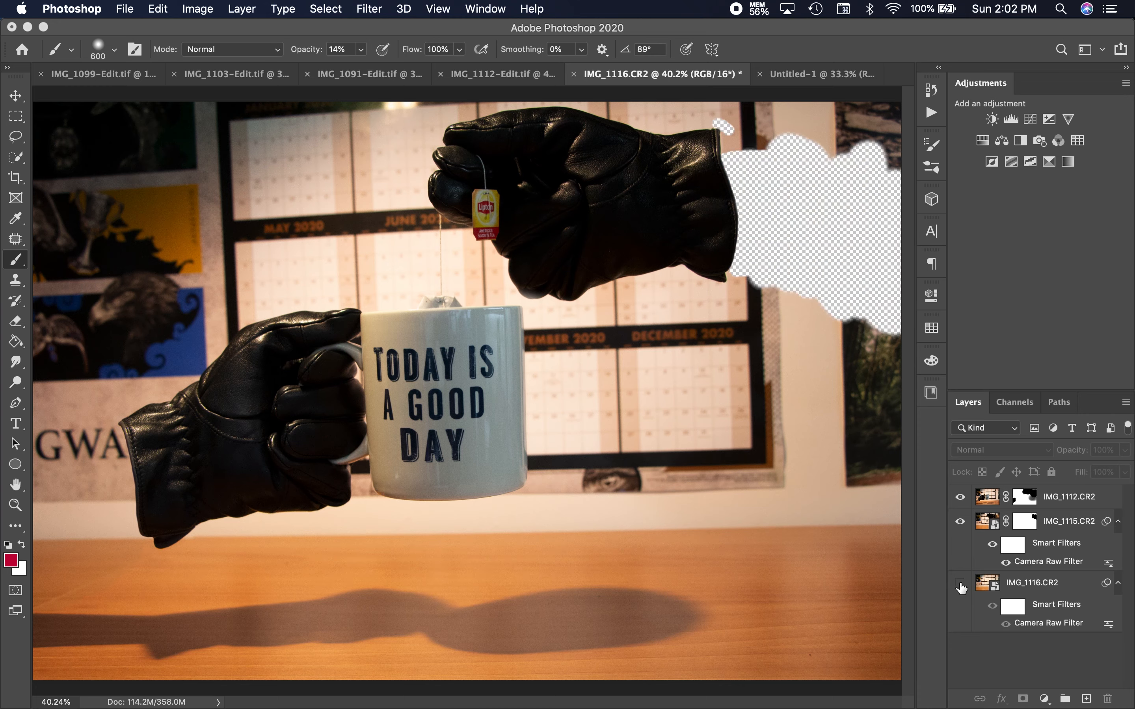
click(960, 585)
click(962, 522)
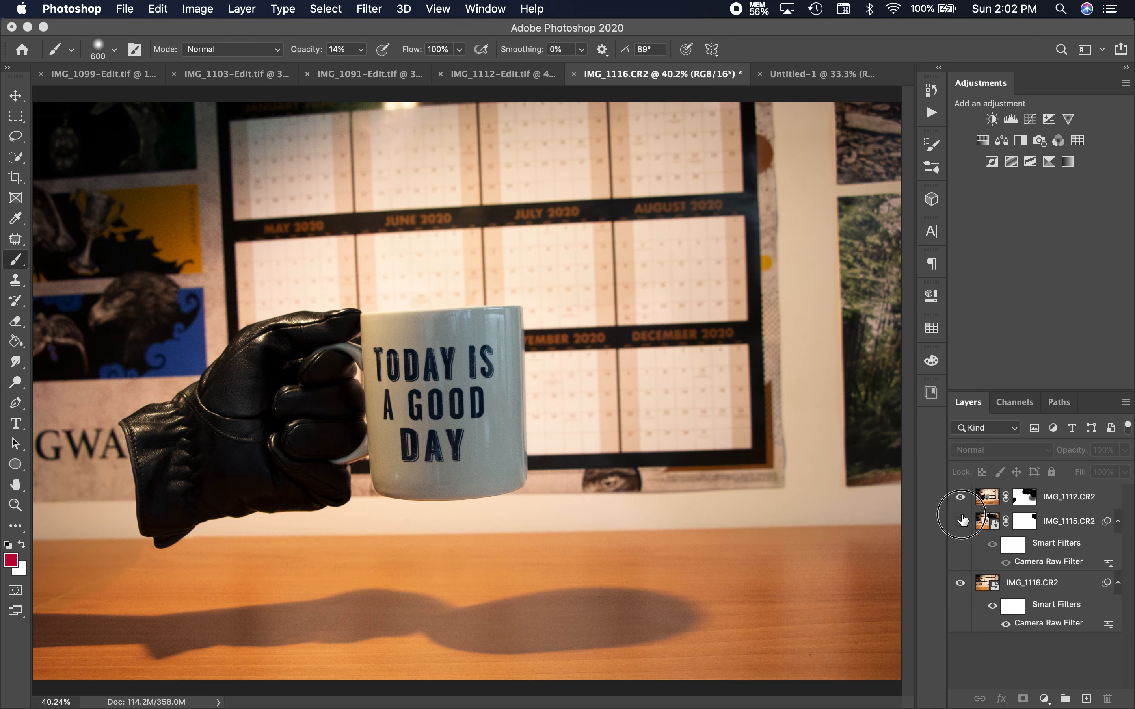
click(962, 520)
click(960, 497)
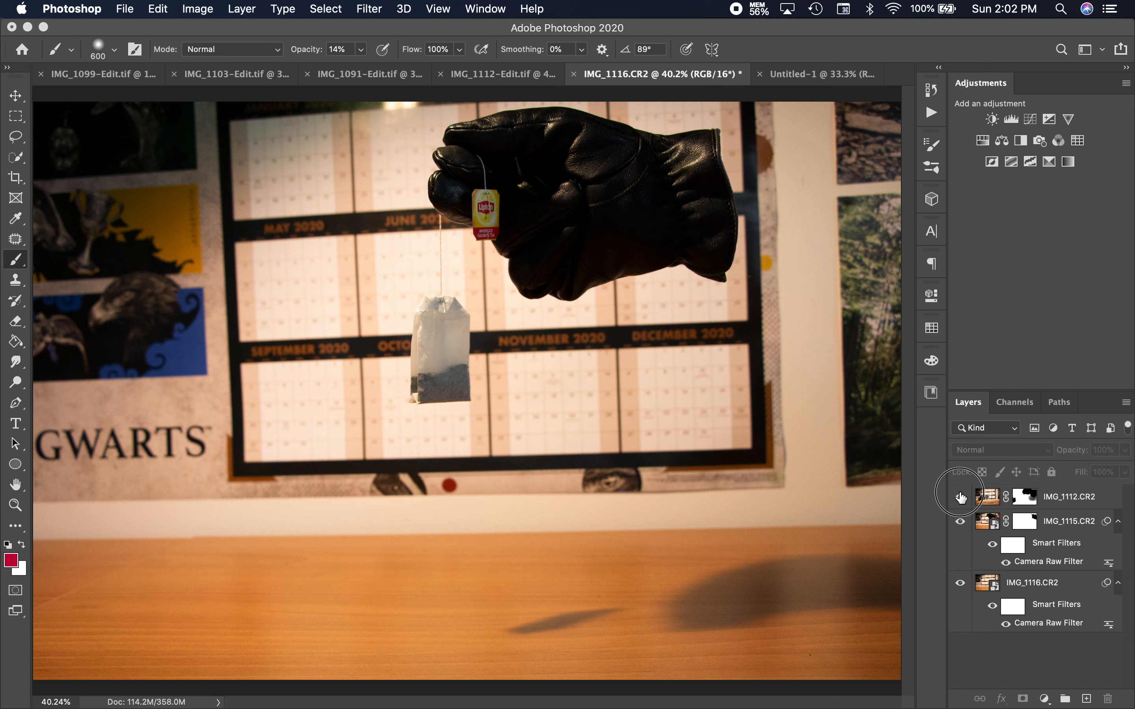
click(961, 498)
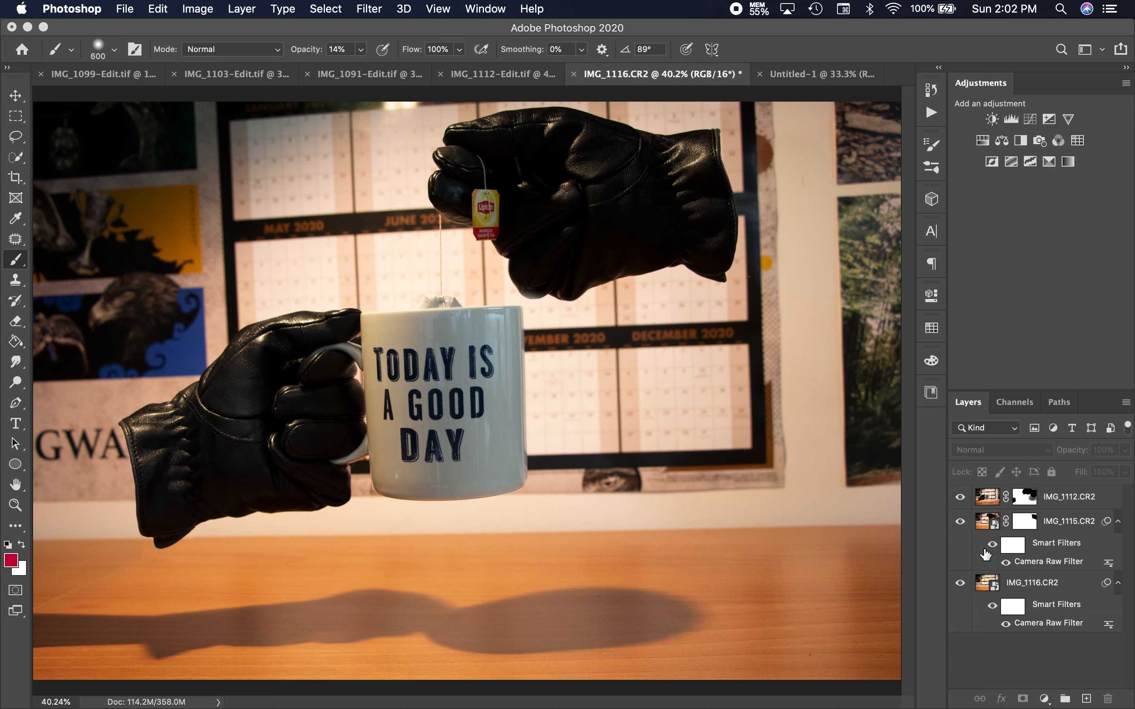
click(960, 498)
click(960, 498)
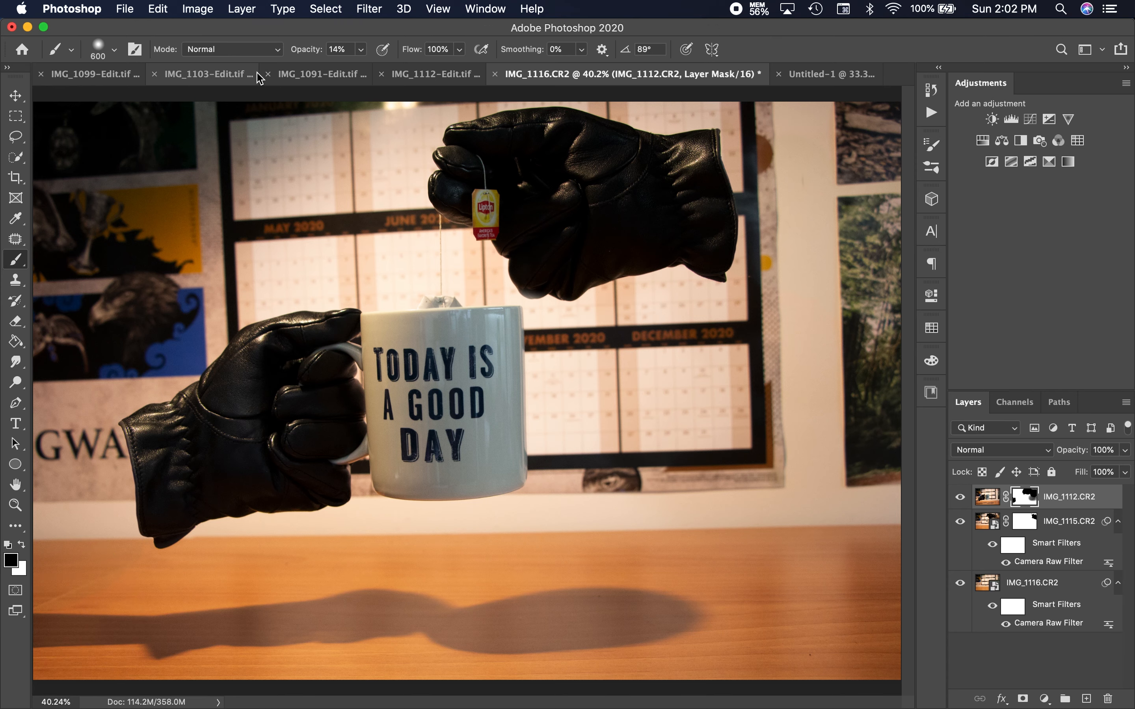
Step: Paint black at 100% opacity on the IMG_1112 mask to remove the arm shadow at the desk's left edge
drag(301, 52, 450, 57)
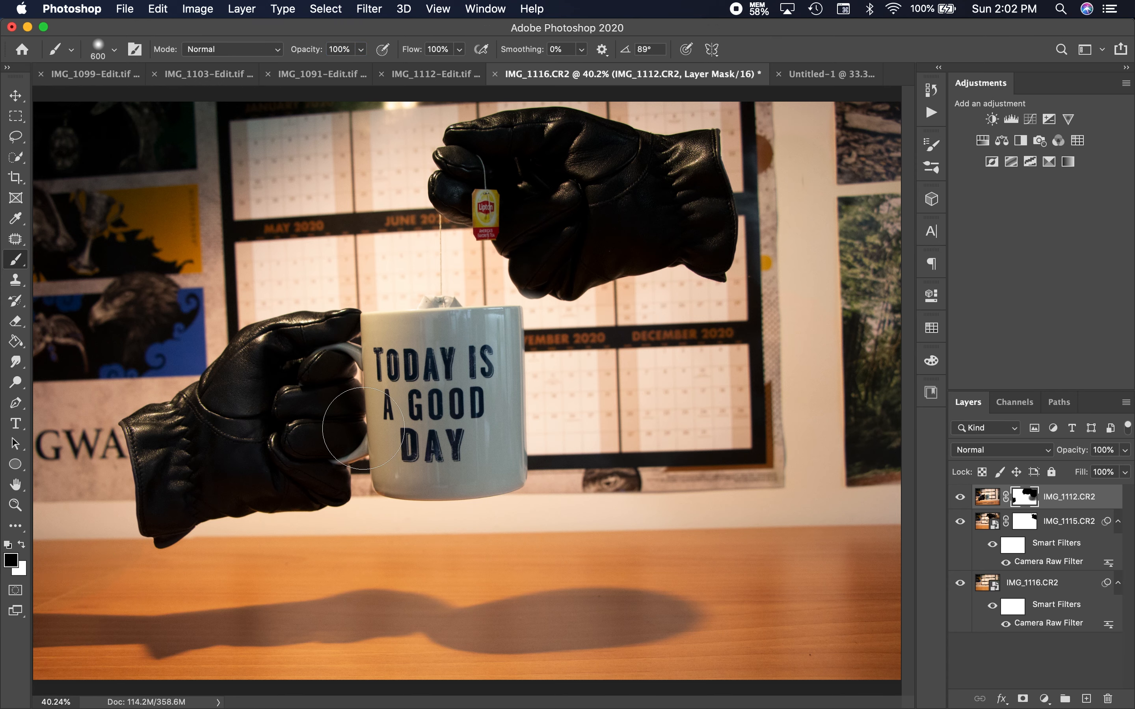
key(super+equal)
key(super+equal)
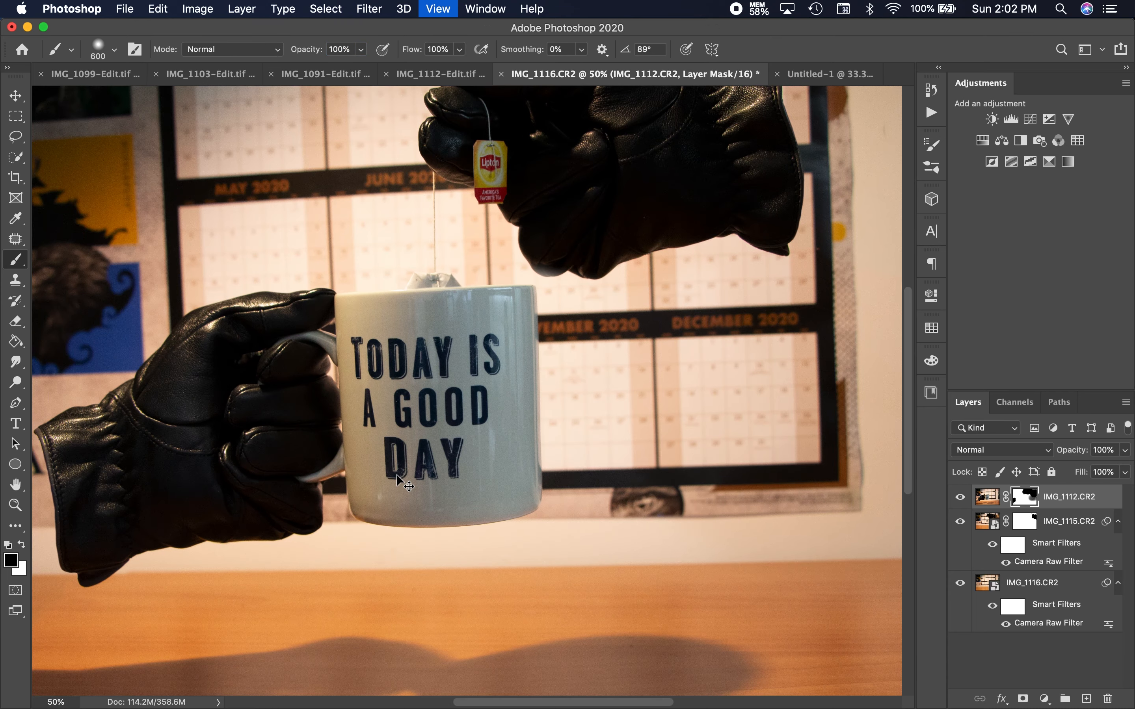
scroll(356, 492, left, 15)
scroll(357, 492, down, 5)
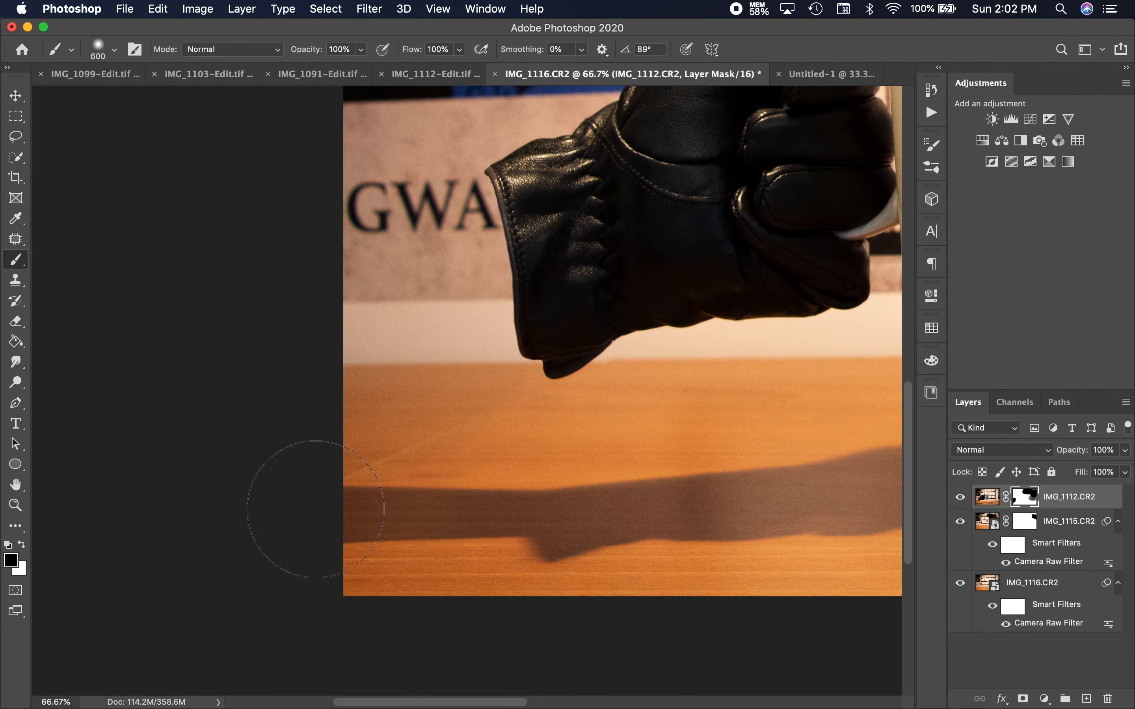
scroll(316, 509, down, 2)
scroll(316, 509, right, 2)
mouse_move(316, 509)
mouse_down()
mouse_move(343, 500)
mouse_move(329, 435)
mouse_move(308, 457)
mouse_move(319, 510)
mouse_move(349, 500)
mouse_move(380, 464)
mouse_move(365, 452)
mouse_move(349, 476)
mouse_move(367, 511)
mouse_move(387, 517)
mouse_move(394, 496)
mouse_move(382, 471)
mouse_move(421, 576)
mouse_up()
Step: Reduce the brush to 300 px and paint out the leftover shadow so it ends below the mug-holding glove's cuff
key(bracketleft)
key(bracketleft)
key(bracketleft)
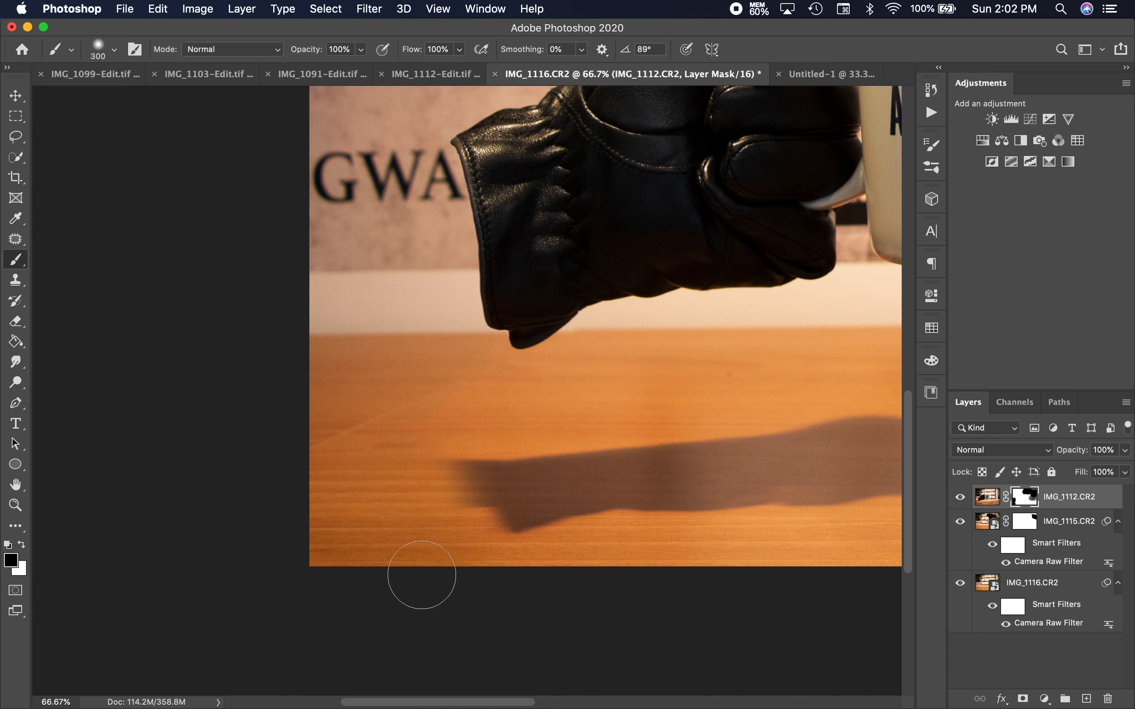
mouse_move(457, 536)
mouse_down()
mouse_move(413, 436)
mouse_move(450, 497)
mouse_move(459, 546)
mouse_move(456, 507)
mouse_move(426, 469)
mouse_move(447, 413)
mouse_up()
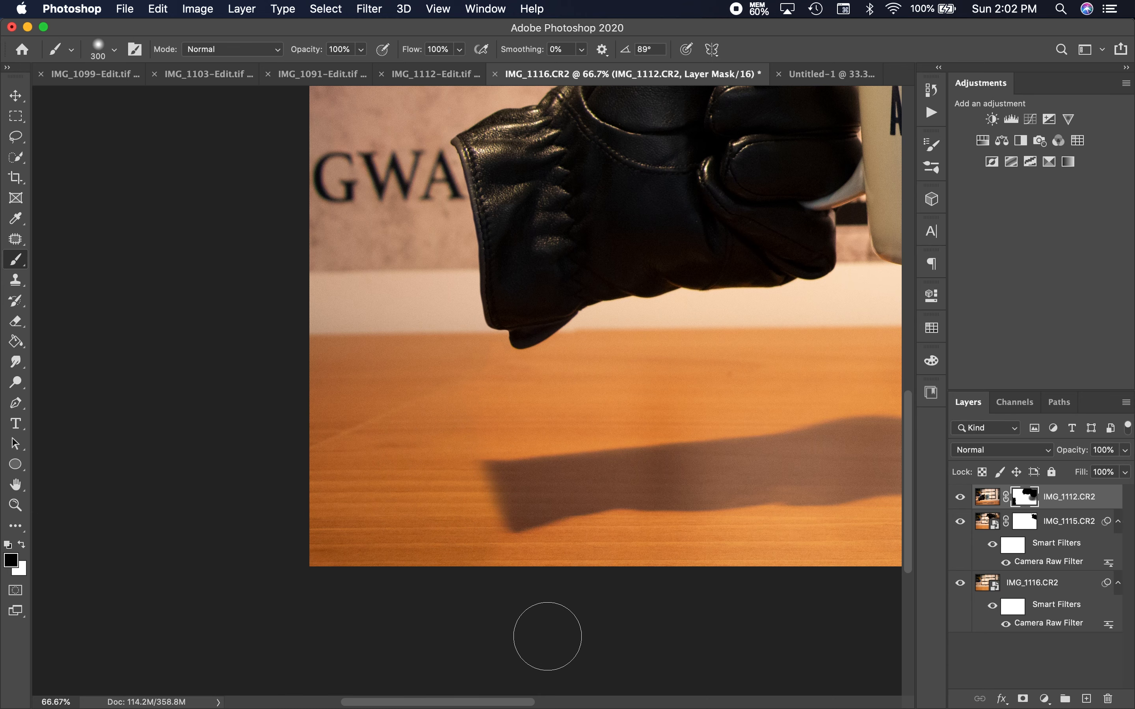
key(super+minus)
key(super+minus)
key(super+minus)
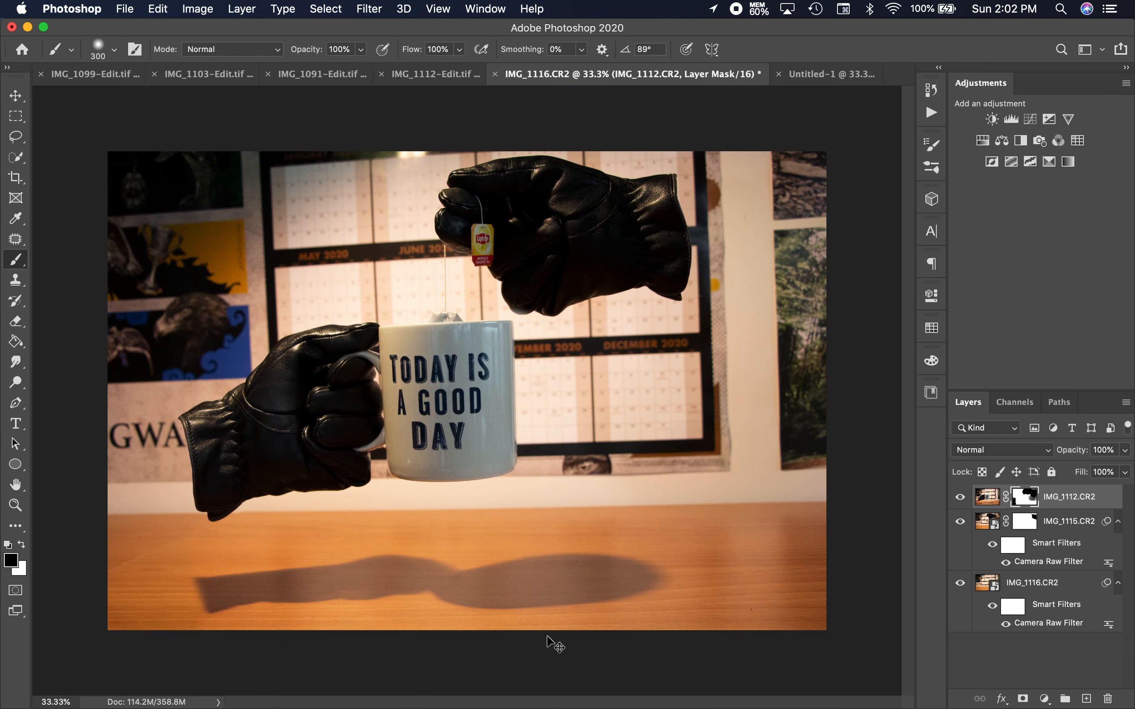
Step: Inspect the shadows on the desk, comparing the image with IMG_1112 hidden and shown
key(super+plus)
scroll(286, 554, down, 5)
scroll(286, 554, left, 5)
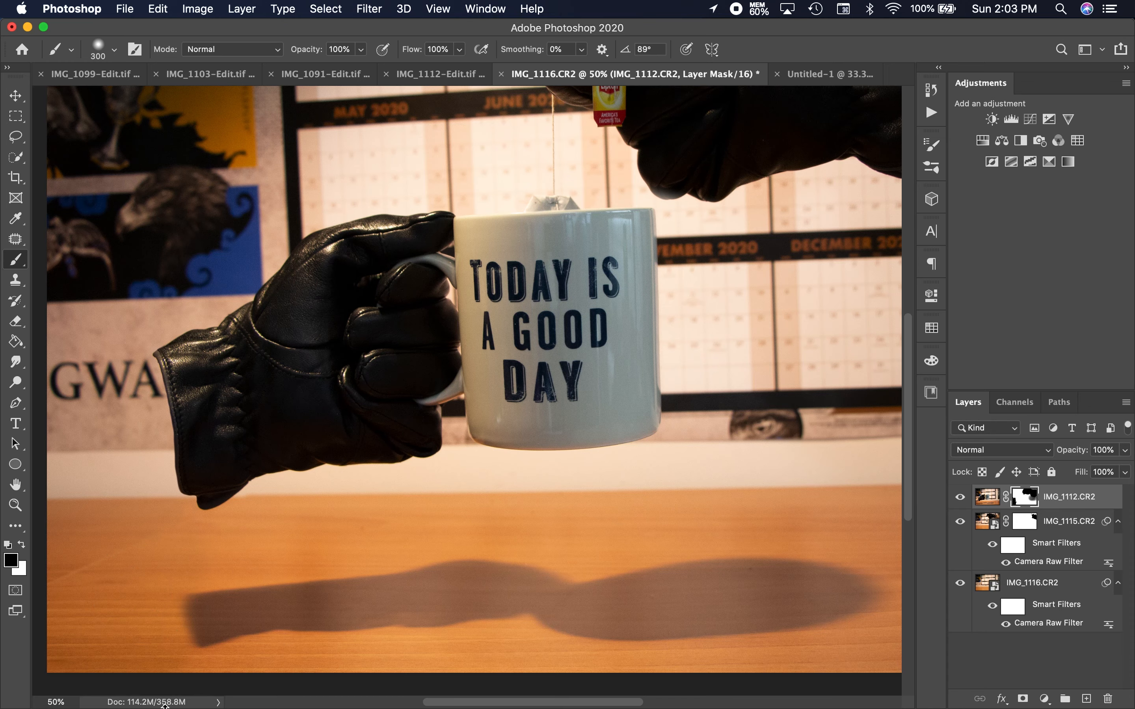
scroll(571, 556, down, 3)
scroll(570, 556, right, 6)
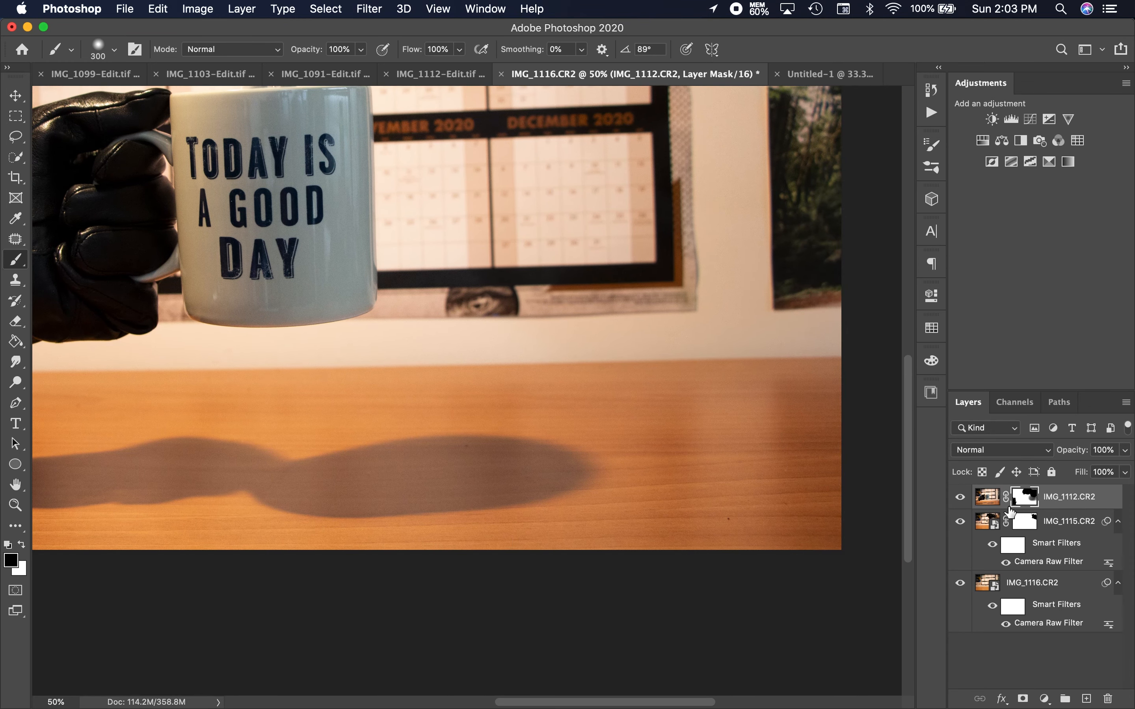
scroll(760, 488, up, 3)
scroll(760, 488, right, 1)
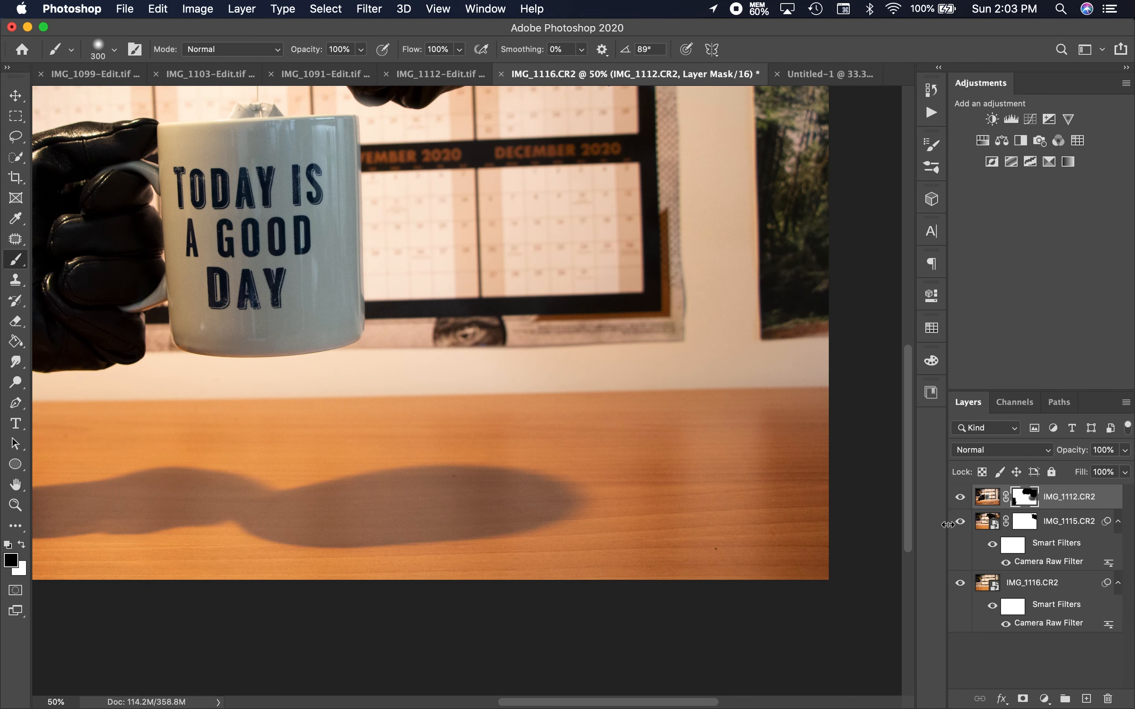
click(961, 497)
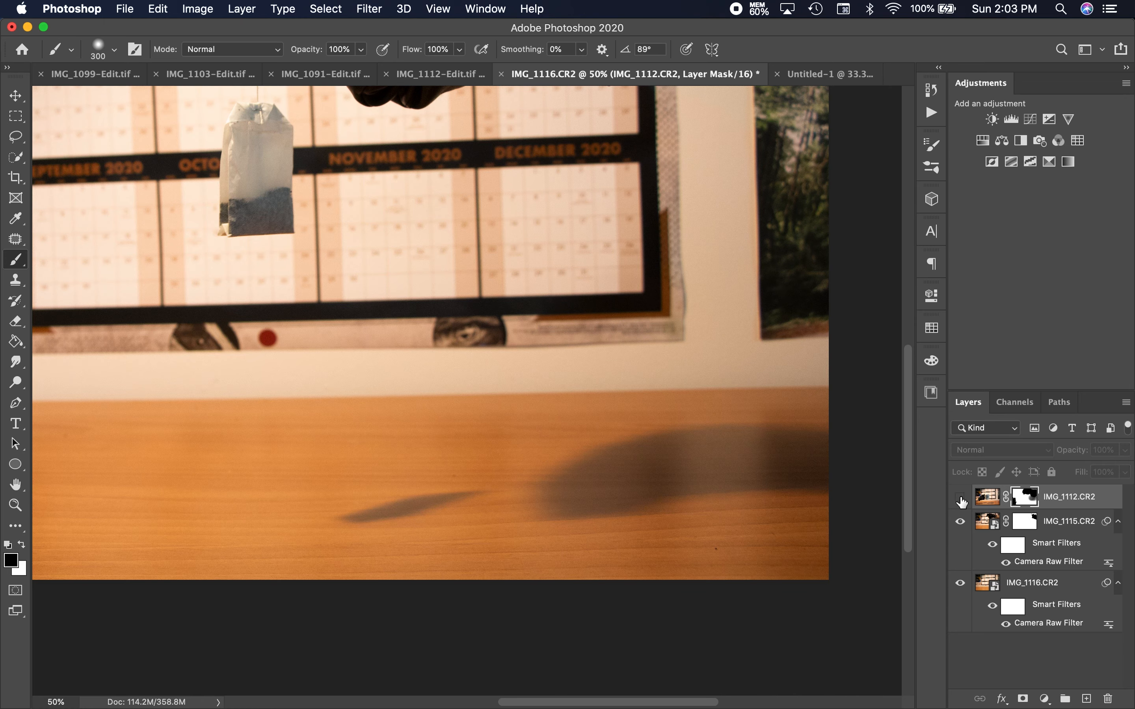
click(960, 497)
click(961, 499)
click(960, 498)
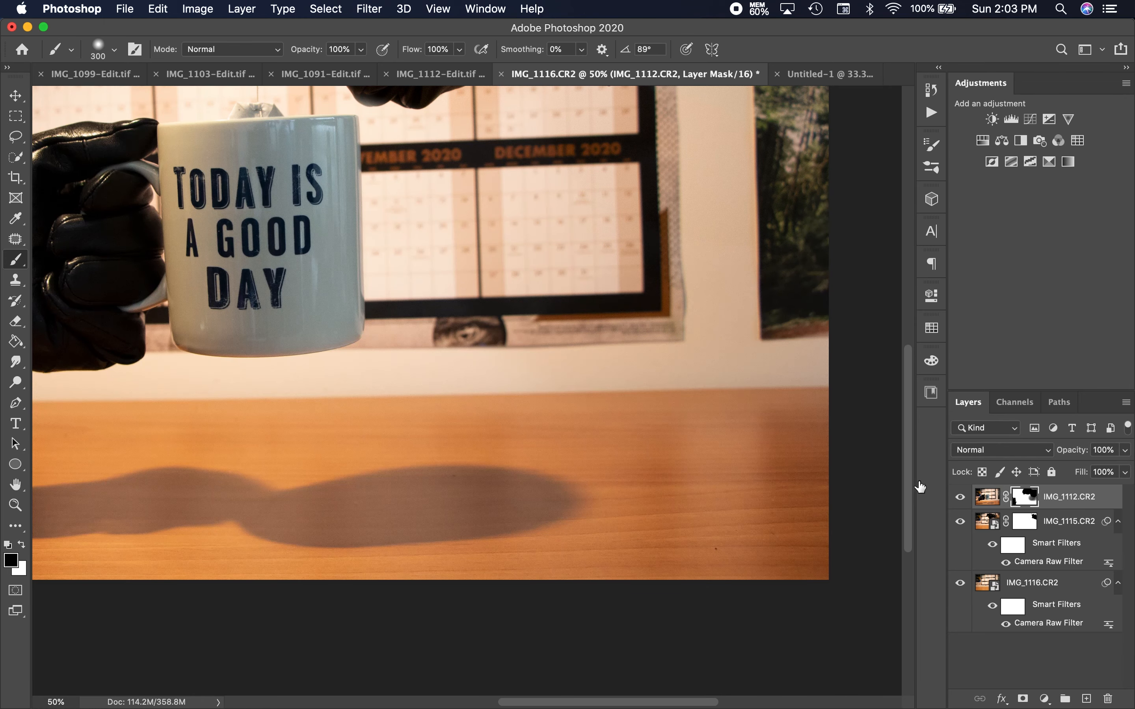
click(960, 499)
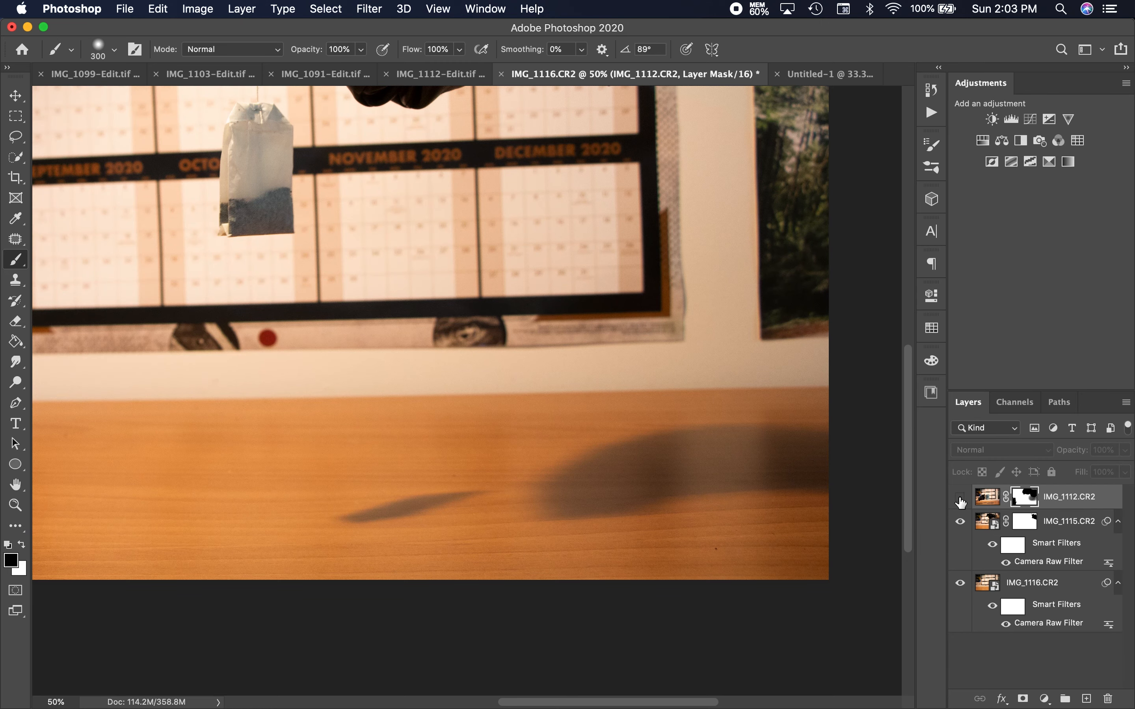
click(961, 500)
click(961, 501)
scroll(804, 440, up, 5)
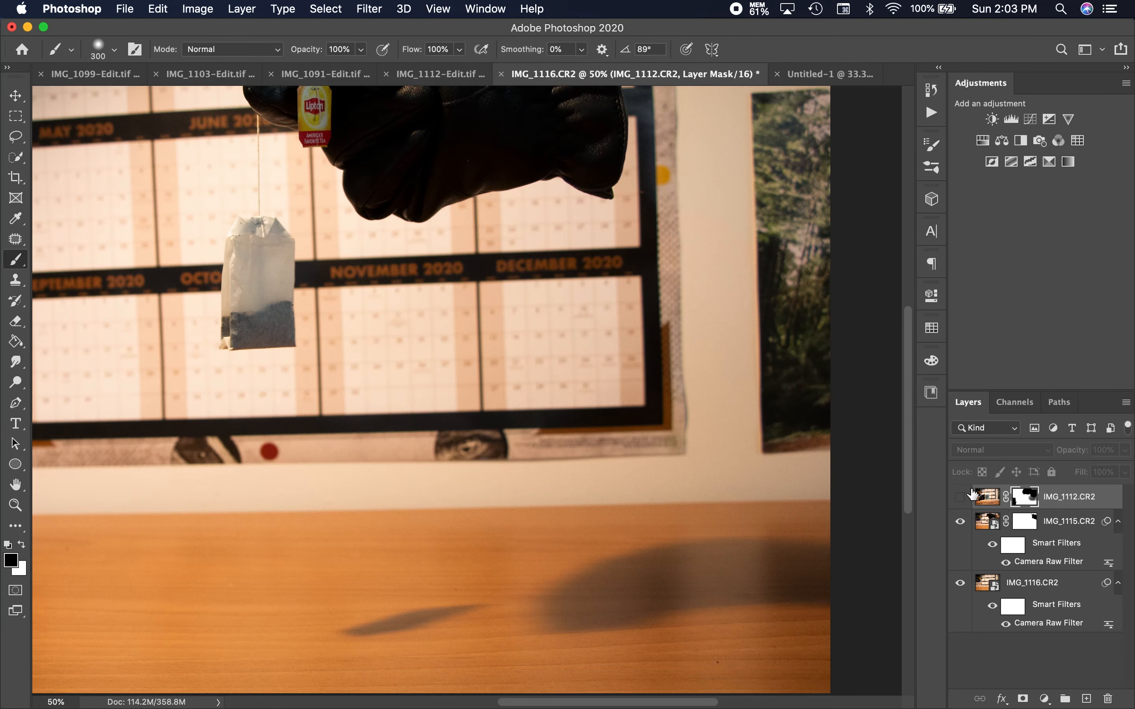
click(960, 497)
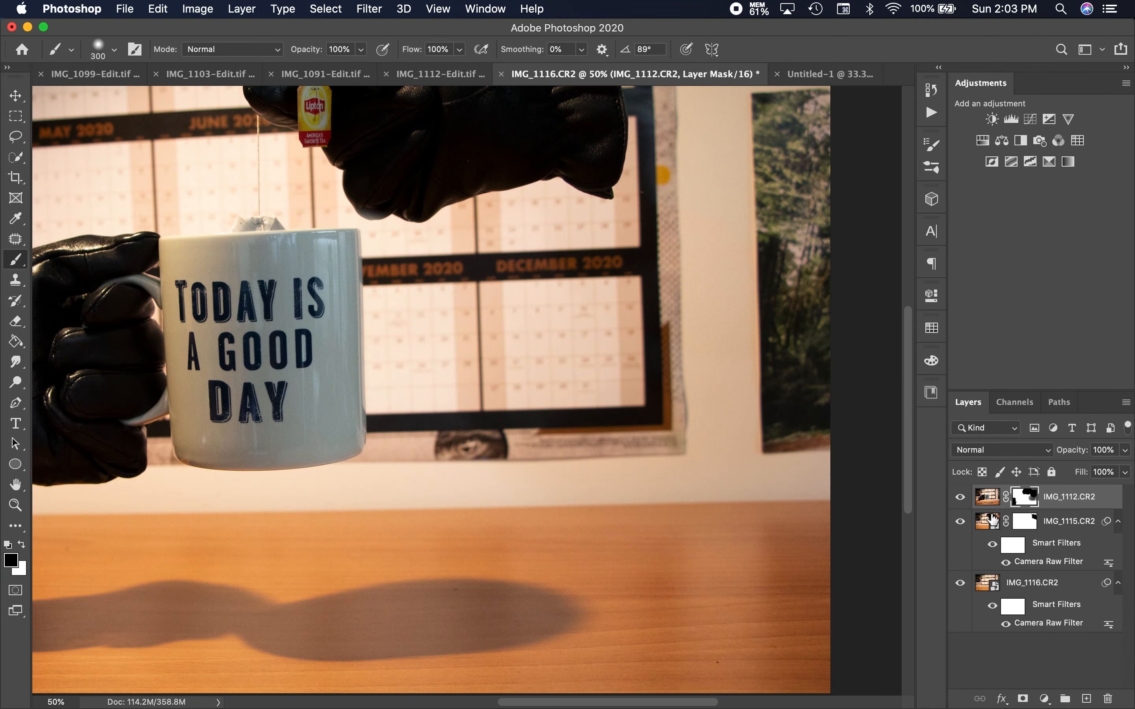
Step: Try to reveal the tea bag glove's shadow by painting black on the IMG_1112 mask over the right desk, and undo the strokes
mouse_move(838, 581)
mouse_down()
mouse_move(731, 585)
mouse_move(841, 577)
mouse_move(830, 555)
mouse_move(776, 546)
mouse_move(726, 576)
mouse_move(799, 579)
mouse_move(822, 554)
mouse_move(771, 540)
mouse_move(678, 568)
mouse_move(793, 602)
mouse_move(849, 597)
mouse_move(816, 620)
mouse_move(696, 601)
mouse_move(654, 609)
mouse_move(637, 604)
mouse_move(657, 573)
mouse_move(692, 553)
mouse_move(653, 560)
mouse_move(616, 578)
mouse_move(633, 616)
mouse_move(607, 604)
mouse_up()
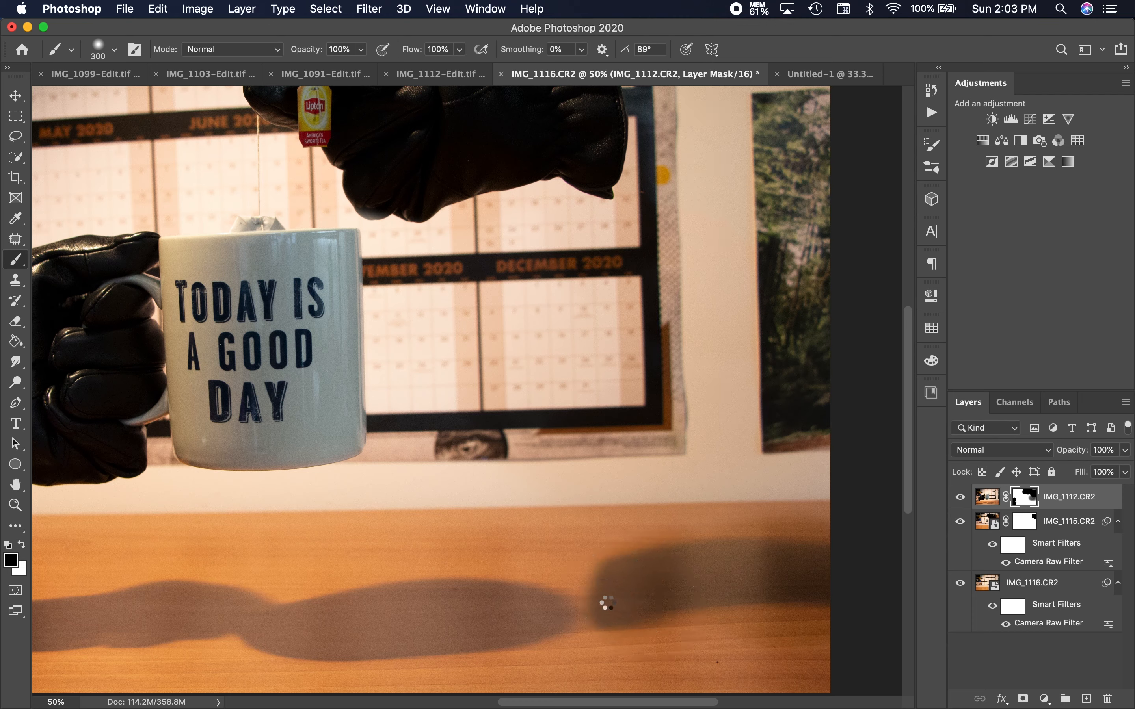
mouse_move(602, 601)
mouse_down()
mouse_move(610, 577)
mouse_move(585, 557)
mouse_move(550, 583)
mouse_move(591, 611)
mouse_move(533, 608)
mouse_move(481, 578)
mouse_move(582, 602)
mouse_up()
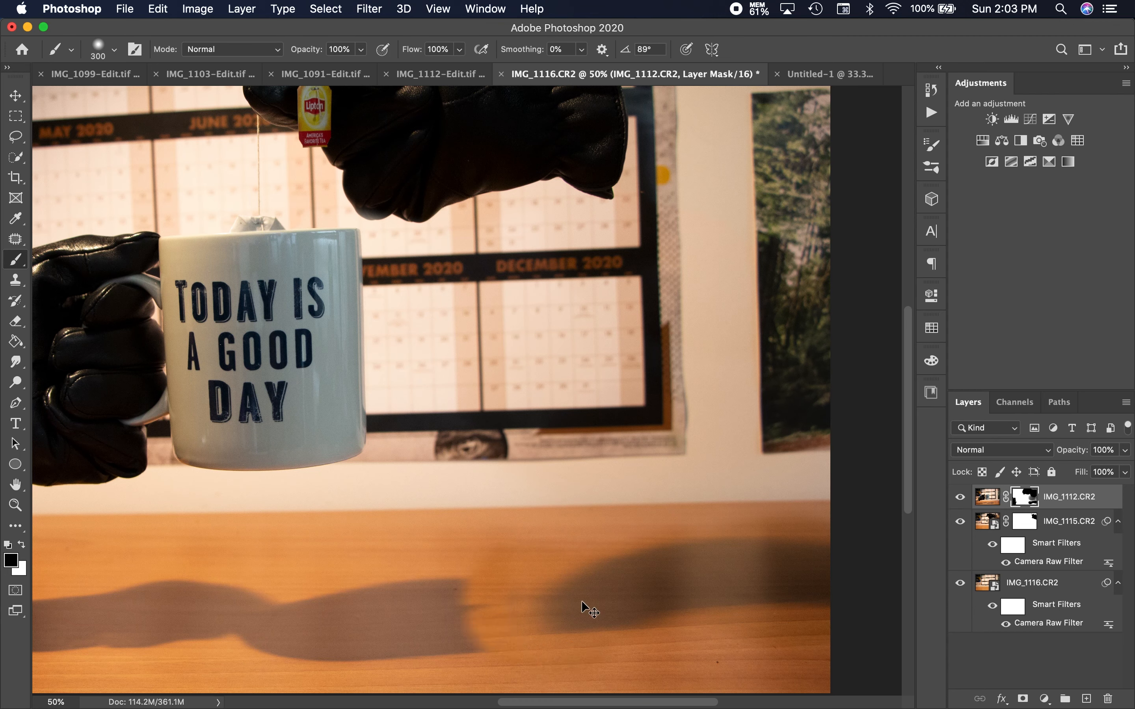
key(super+z)
key(super+z)
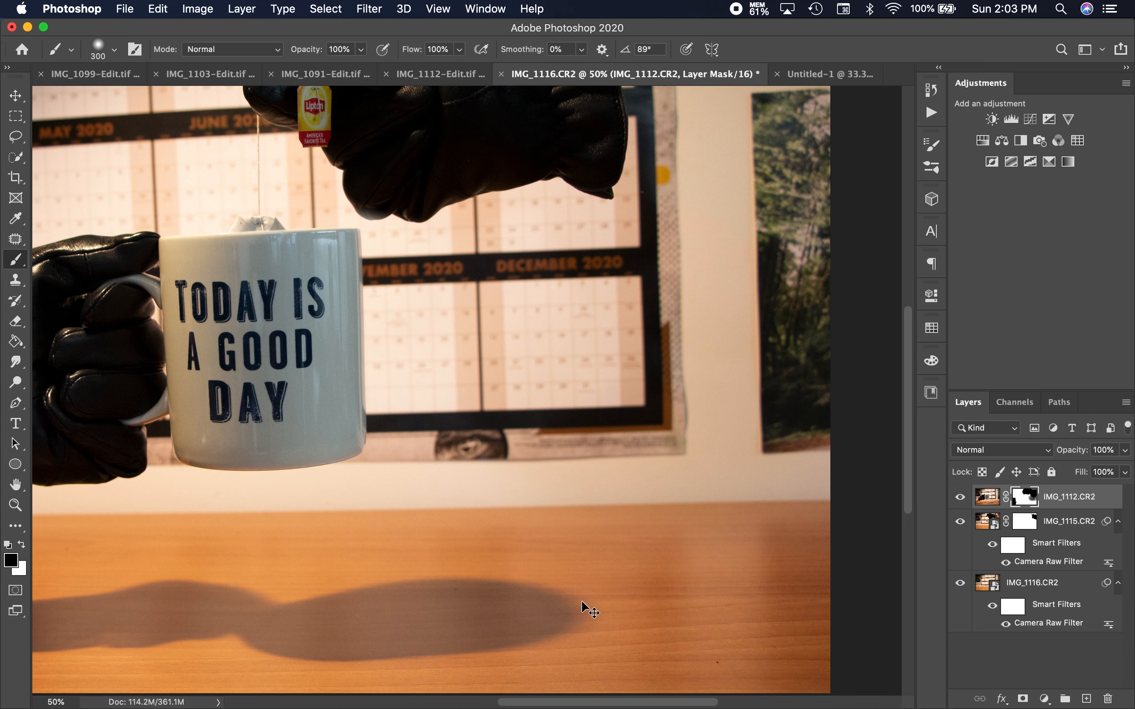
Step: Duplicate the IMG_1115 layer and move the copy above IMG_1112 at the top of the layer stack
click(1017, 666)
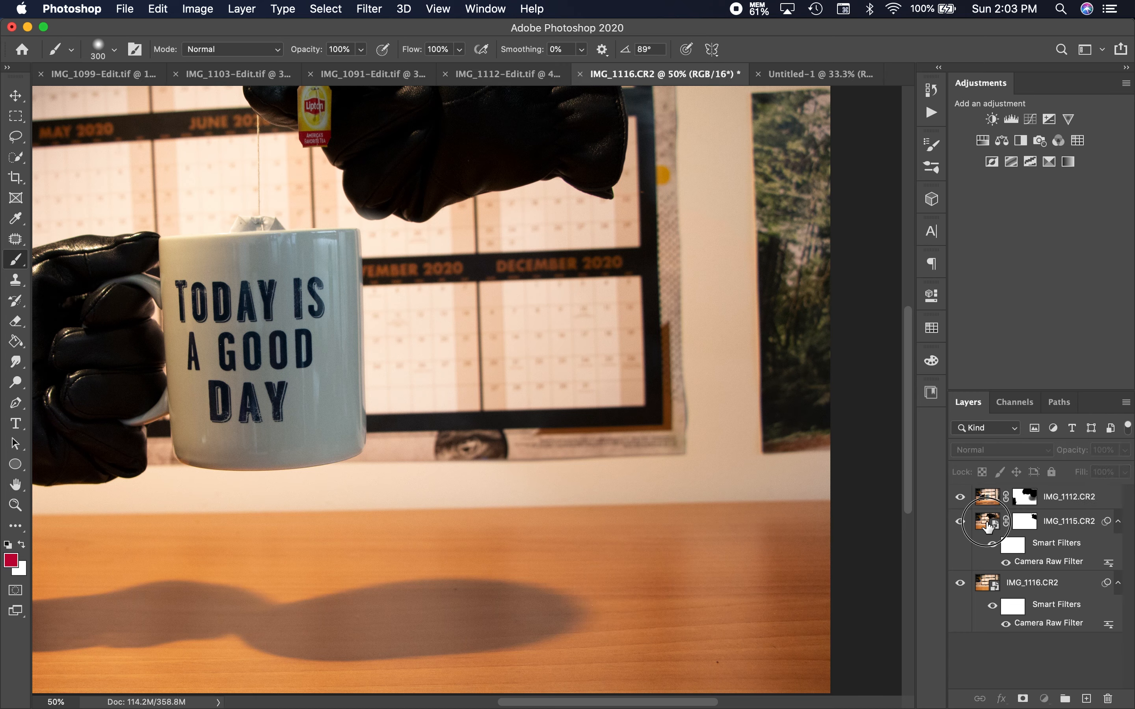
click(989, 525)
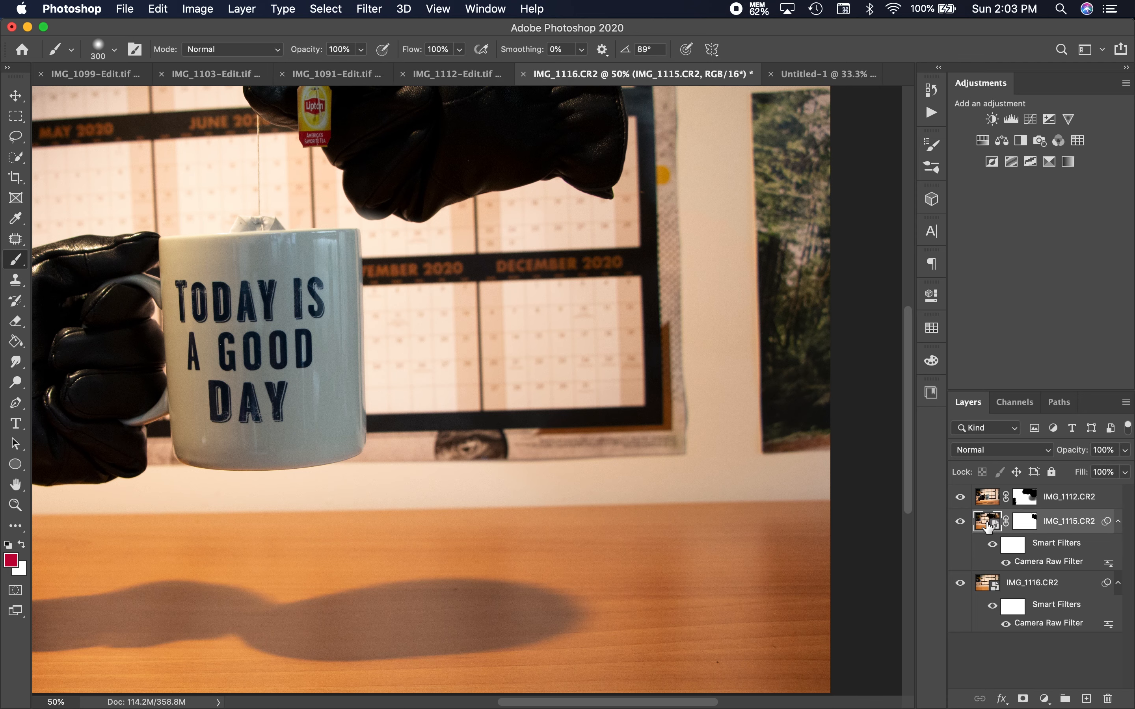
click(960, 523)
scroll(748, 404, up, 4)
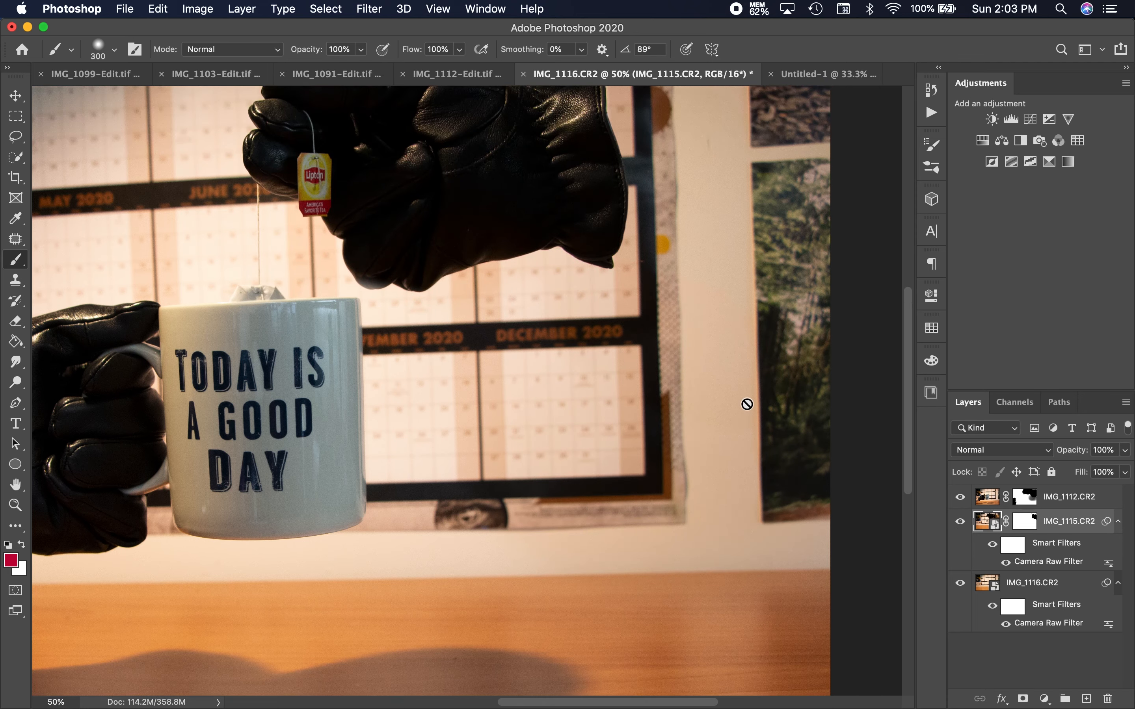
key(super+j)
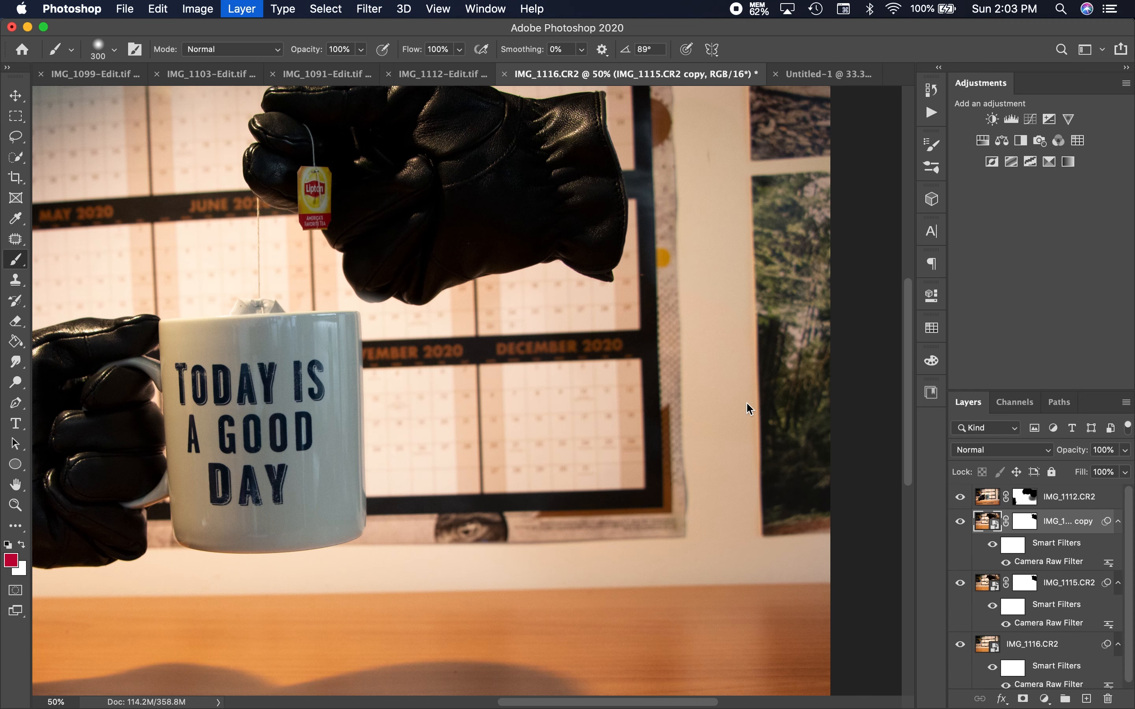
drag(992, 526, 995, 491)
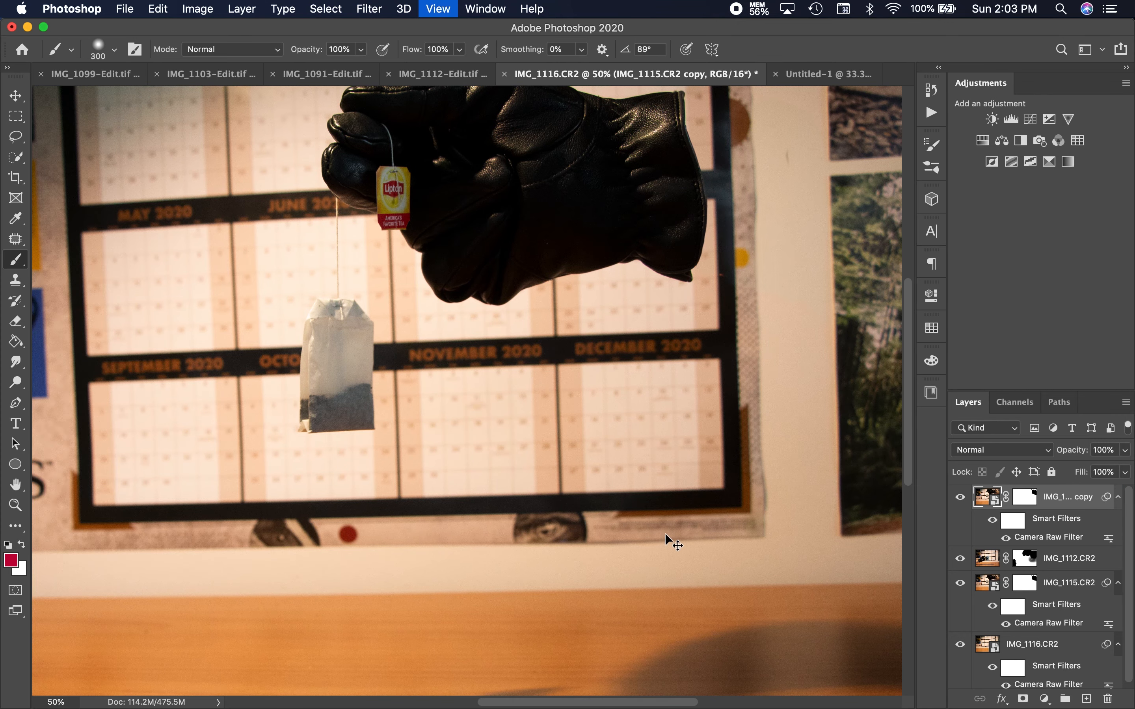
key(super+0)
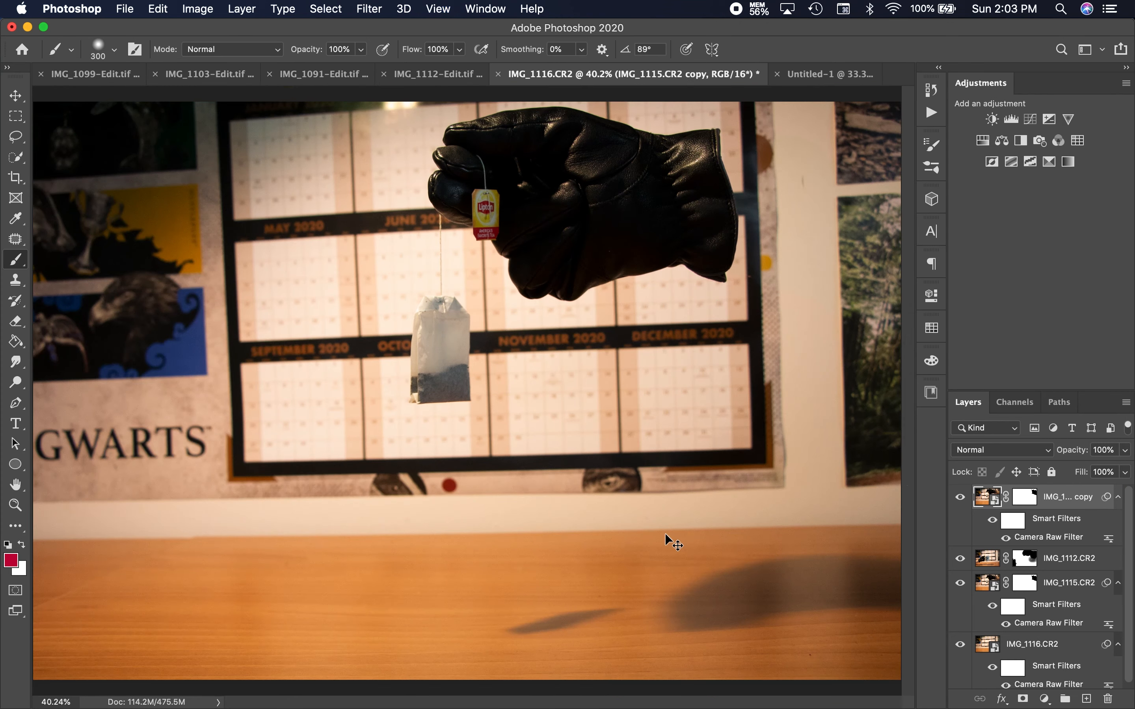
Step: Paint black with a 1000 px brush on the IMG_1115 copy's mask to bring back the mug, its glove and their desk shadow
click(1026, 497)
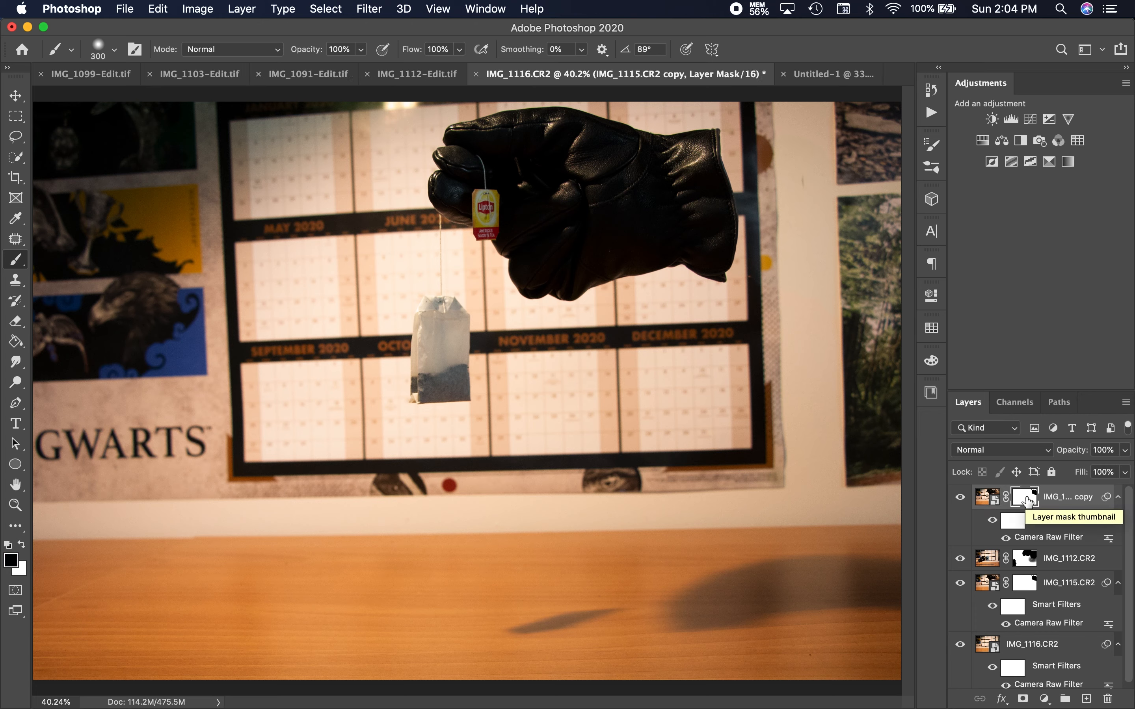
key(bracketright)
key(bracketright)
key(bracketright)
key(bracketright)
key(bracketright)
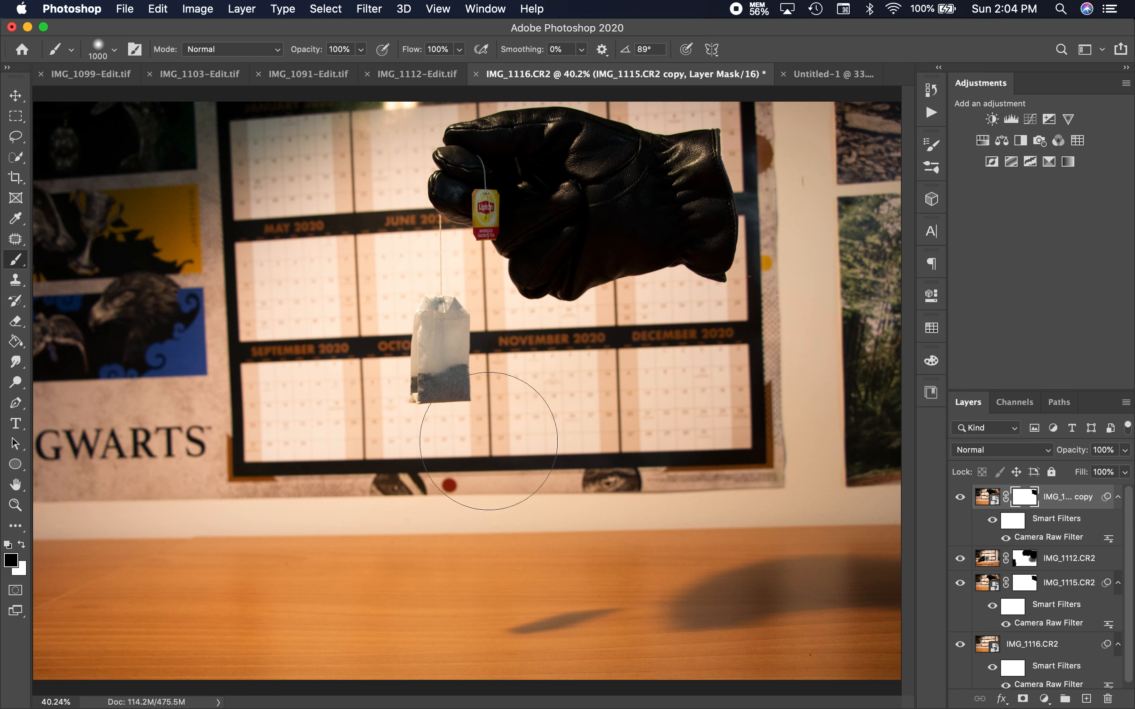
mouse_move(626, 566)
mouse_down()
mouse_move(375, 599)
mouse_move(425, 605)
mouse_move(449, 433)
mouse_move(449, 287)
mouse_move(510, 339)
mouse_move(508, 489)
mouse_move(502, 415)
mouse_move(451, 328)
mouse_move(393, 300)
mouse_move(345, 373)
mouse_move(375, 490)
mouse_move(341, 483)
mouse_move(462, 238)
mouse_move(389, 291)
mouse_move(170, 392)
mouse_move(219, 387)
mouse_move(101, 438)
mouse_move(48, 504)
mouse_move(194, 478)
mouse_move(317, 404)
mouse_move(363, 459)
mouse_move(262, 541)
mouse_move(83, 567)
mouse_move(81, 585)
mouse_move(371, 642)
mouse_up()
drag(116, 652, 576, 637)
click(615, 633)
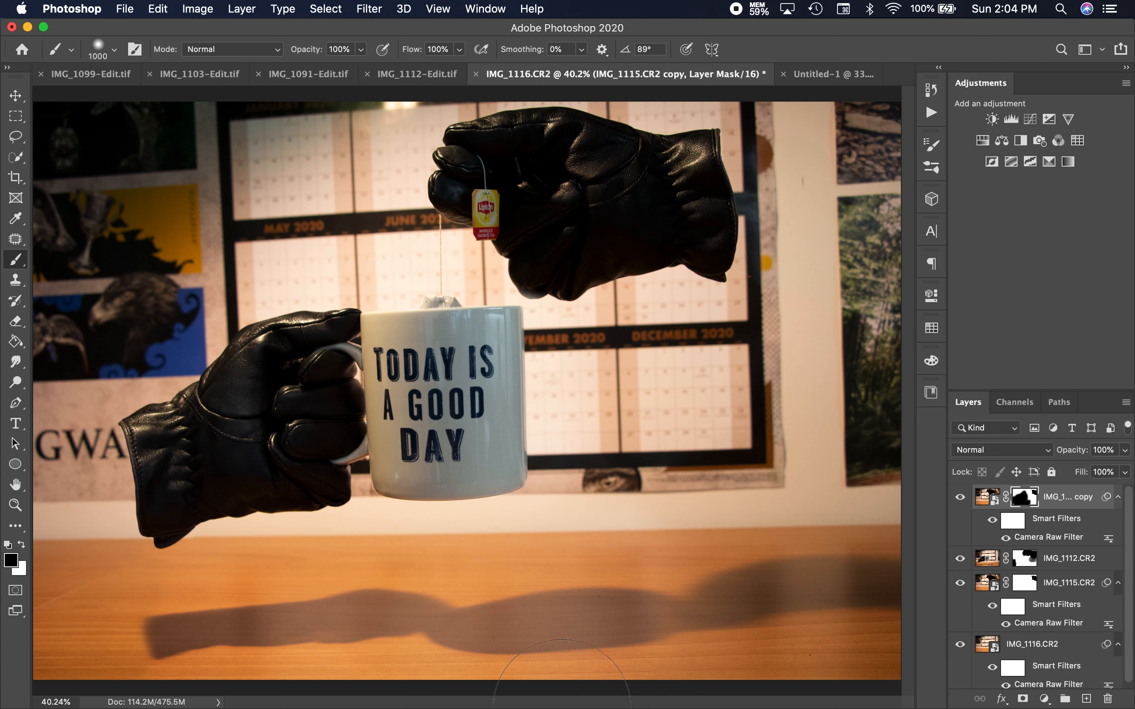
Step: Examine how the mug's shadow meets the tea bag glove's shadow on the right part of the desk
key(super+plus)
key(super+plus)
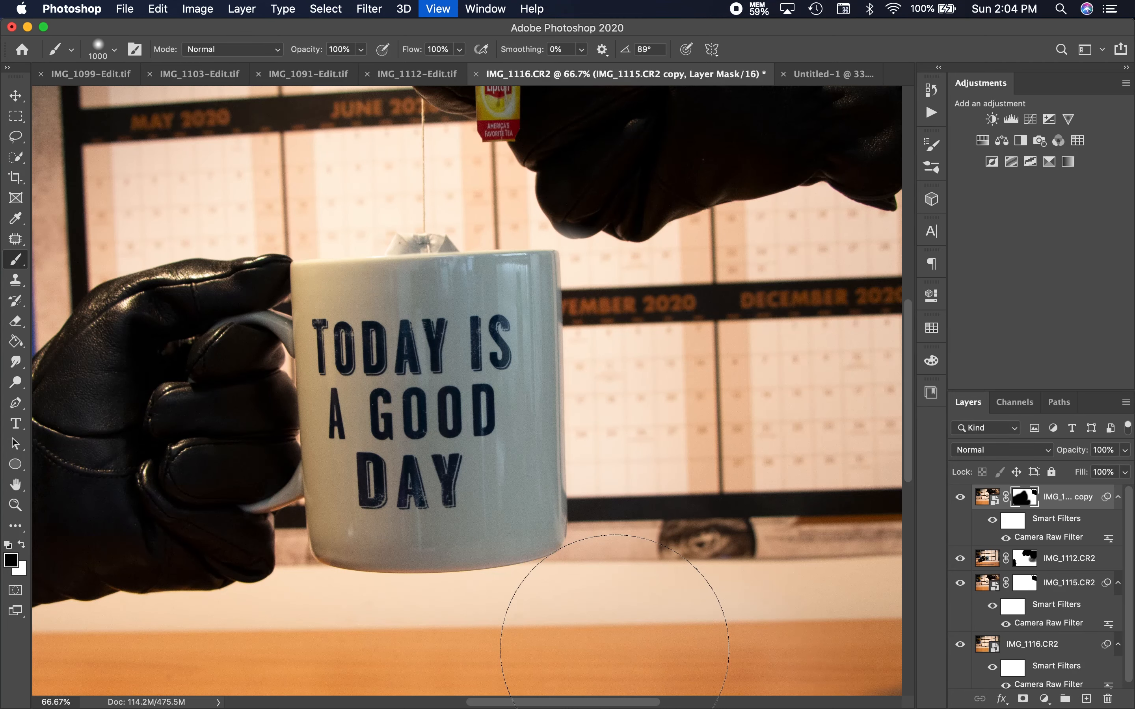
scroll(615, 649, down, 5)
scroll(614, 648, right, 4)
scroll(614, 648, down, 2)
scroll(614, 648, right, 3)
key(bracketleft)
key(bracketleft)
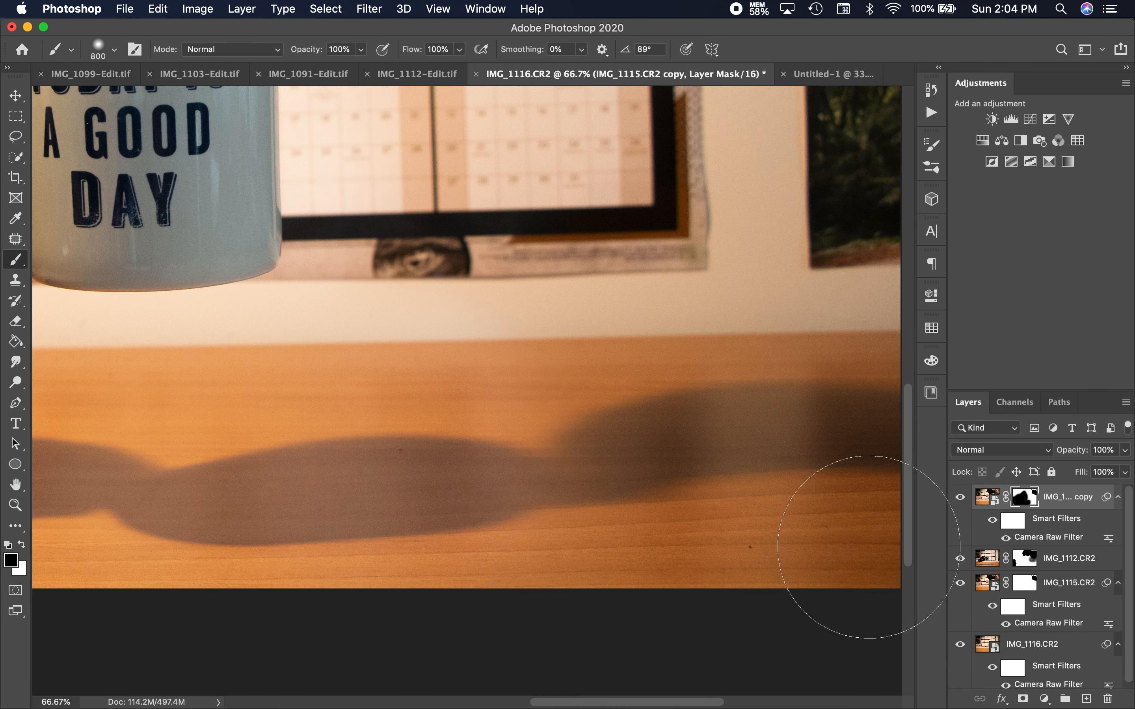
key(super+0)
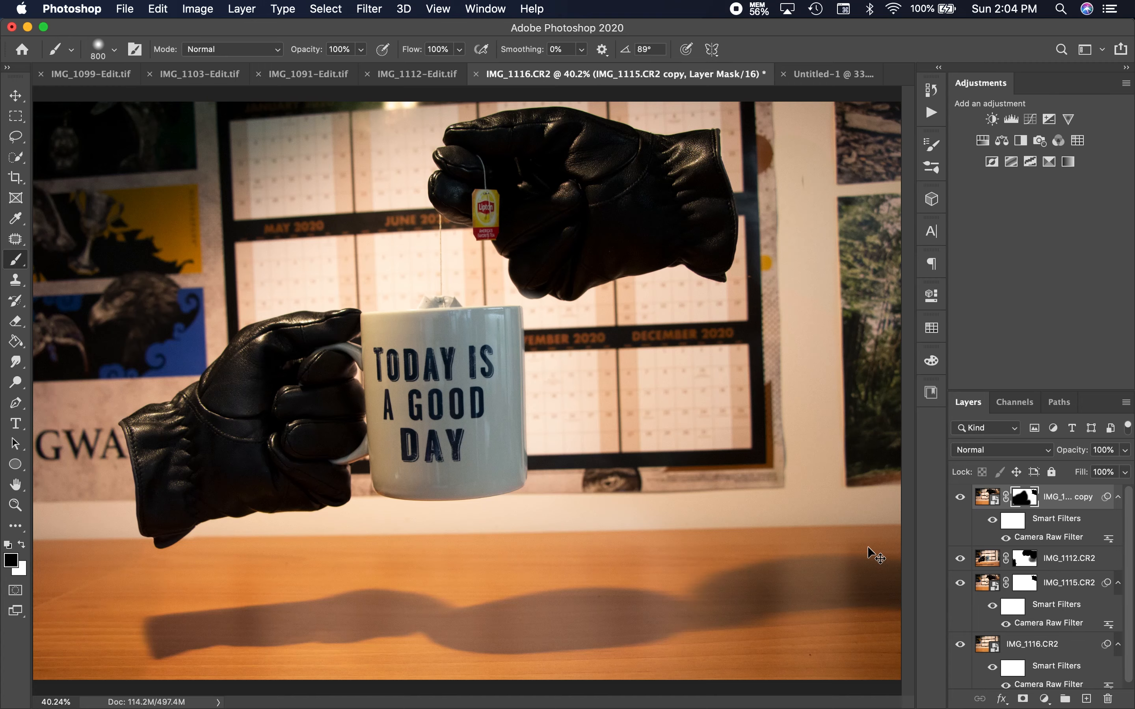
key(super+equal)
scroll(871, 576, right, 5)
scroll(871, 576, down, 2)
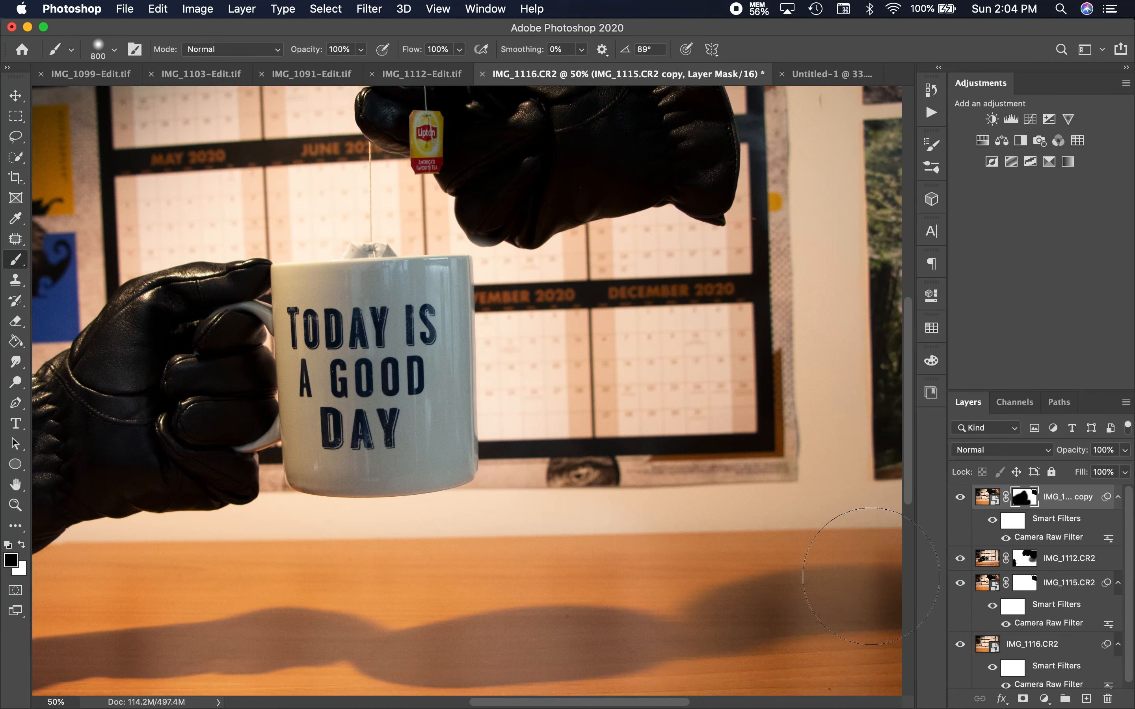
Step: Enlarge the brush to 1600 px and mask out the rest of the IMG_1115 copy except the glove's shadow at the desk's right
key(super+minus)
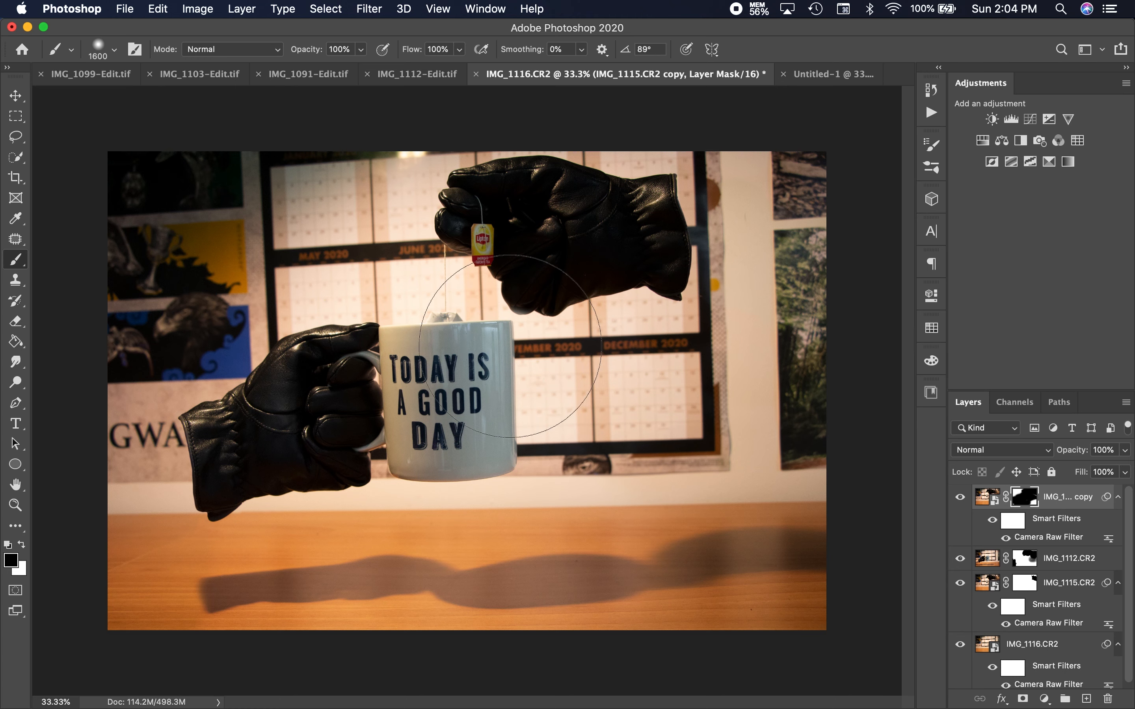
key(])
key(])
key(])
key(])
key(])
key(])
key(])
key(])
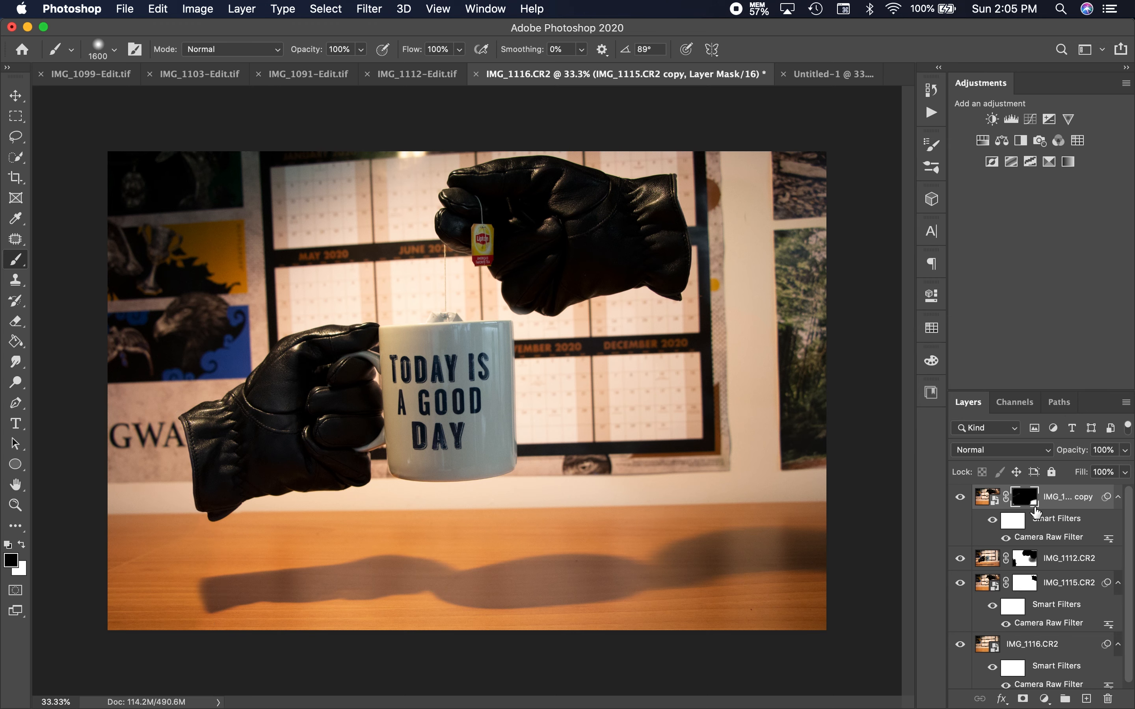
Step: Reduce the brush to 700 px and refine the copy's mask around the tea bag glove's desk shadow
key(bracketleft)
key(bracketleft)
key(bracketleft)
key(bracketleft)
key(bracketleft)
key(bracketleft)
key(bracketleft)
key(bracketleft)
key(bracketleft)
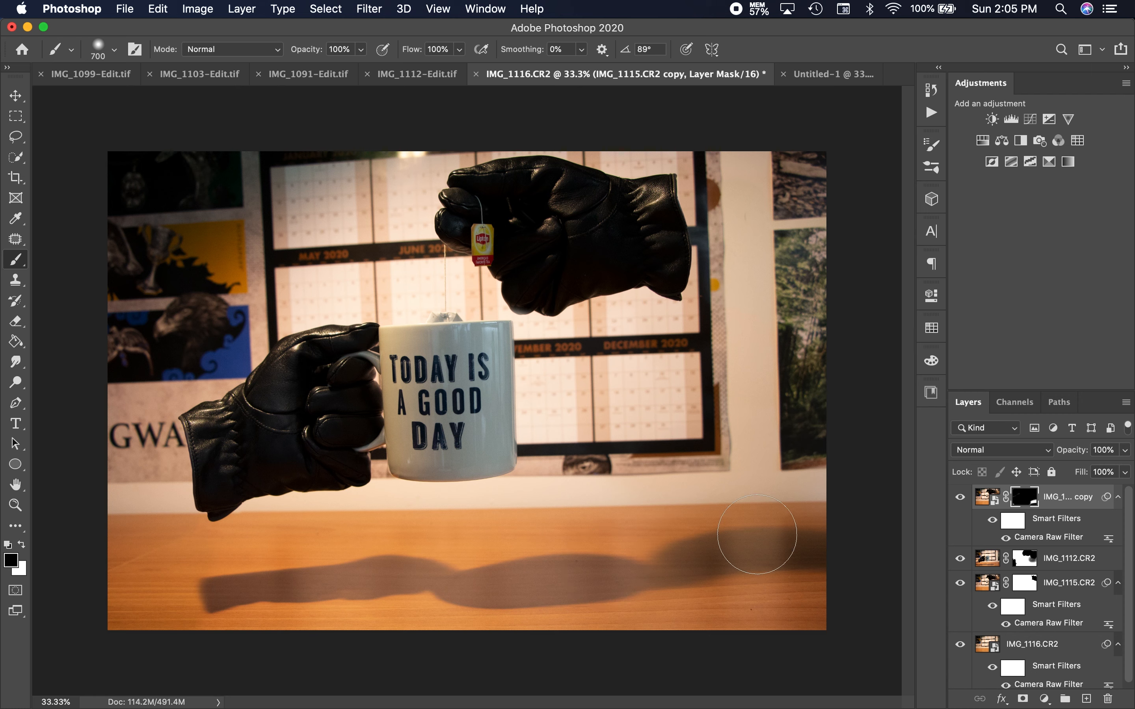
Step: Set the tint to +38 in the IMG_1115 copy's Camera Raw filter
double_click(1048, 540)
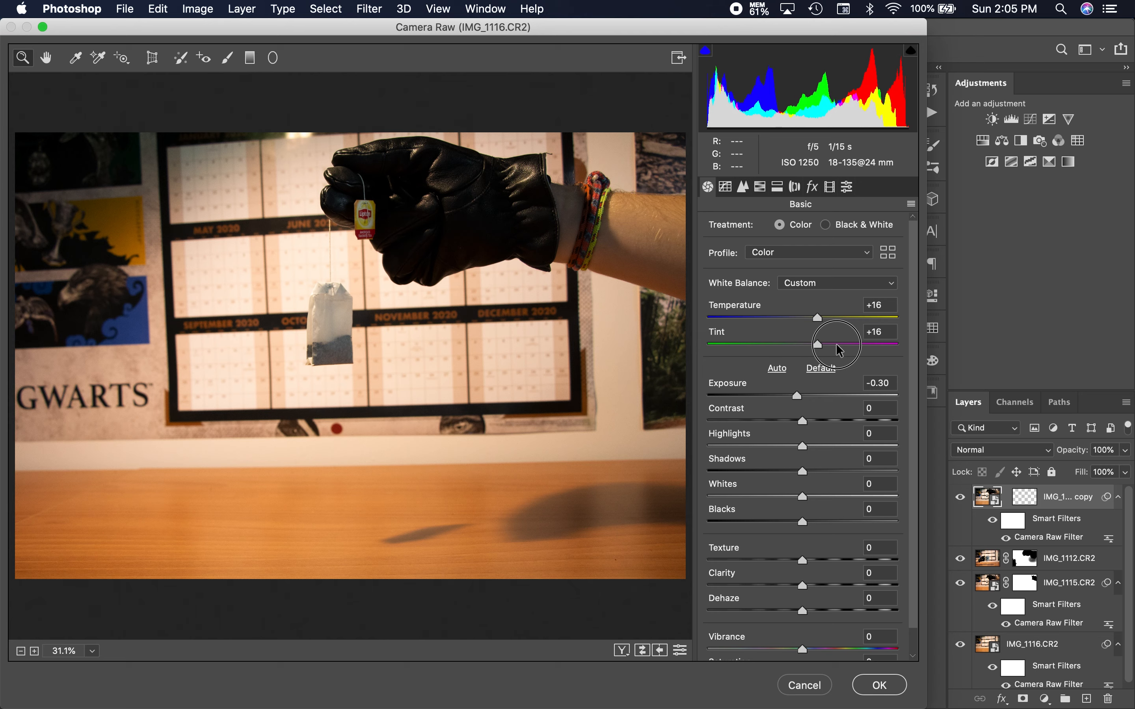
drag(834, 345, 838, 346)
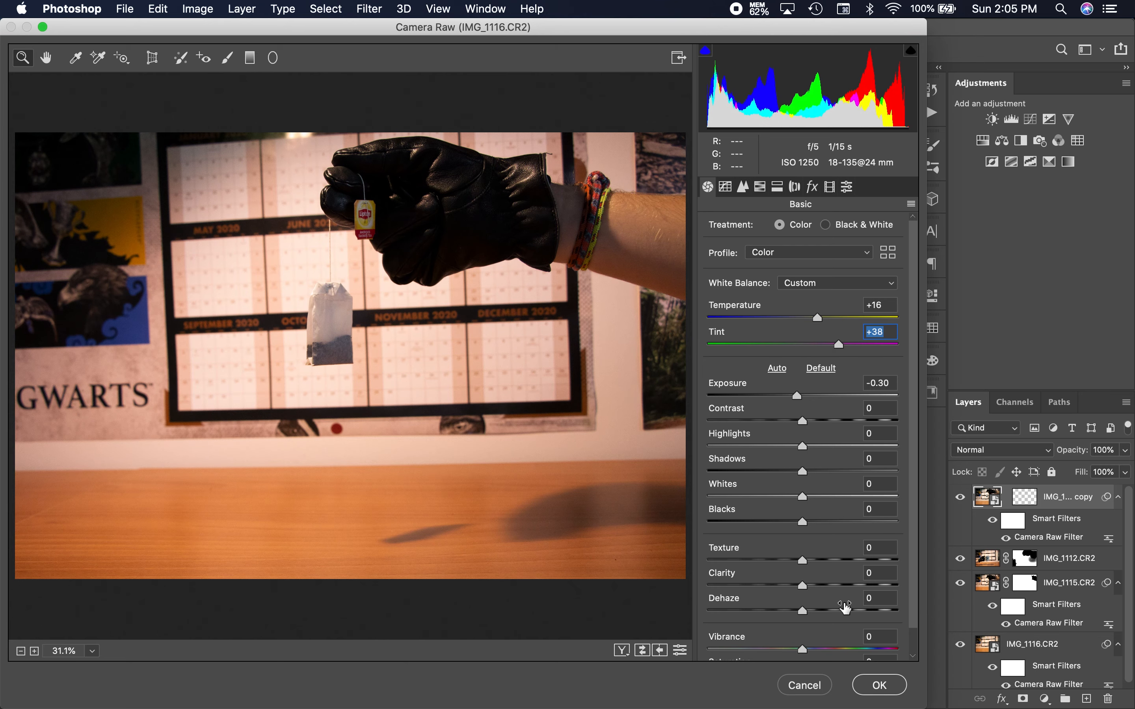
click(880, 687)
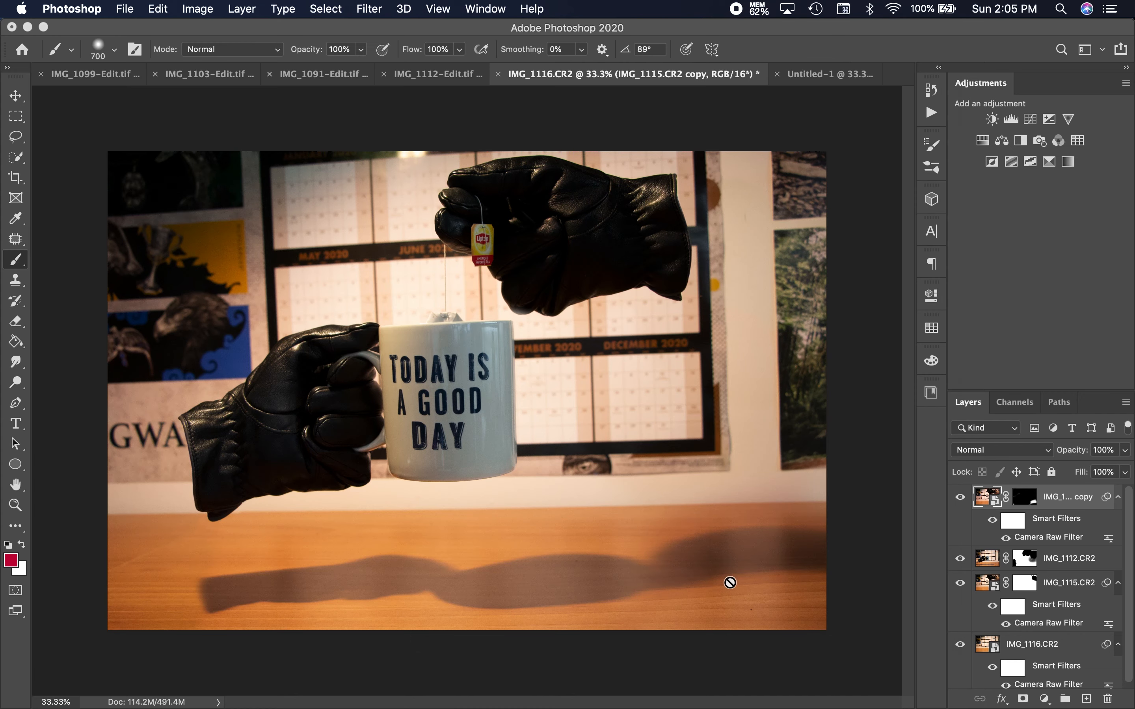
Step: Touch up the copy's mask below the right desk shadow and lower the IMG_1115 copy's opacity to 89%
click(1029, 501)
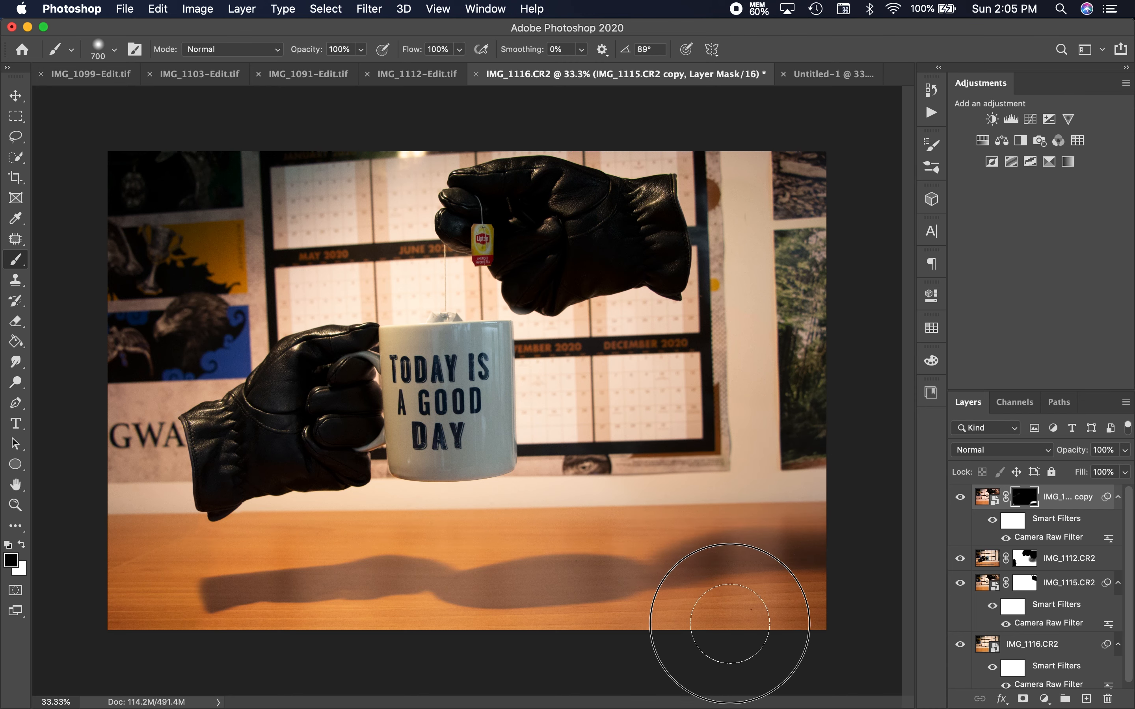
click(981, 497)
drag(1072, 454, 1051, 454)
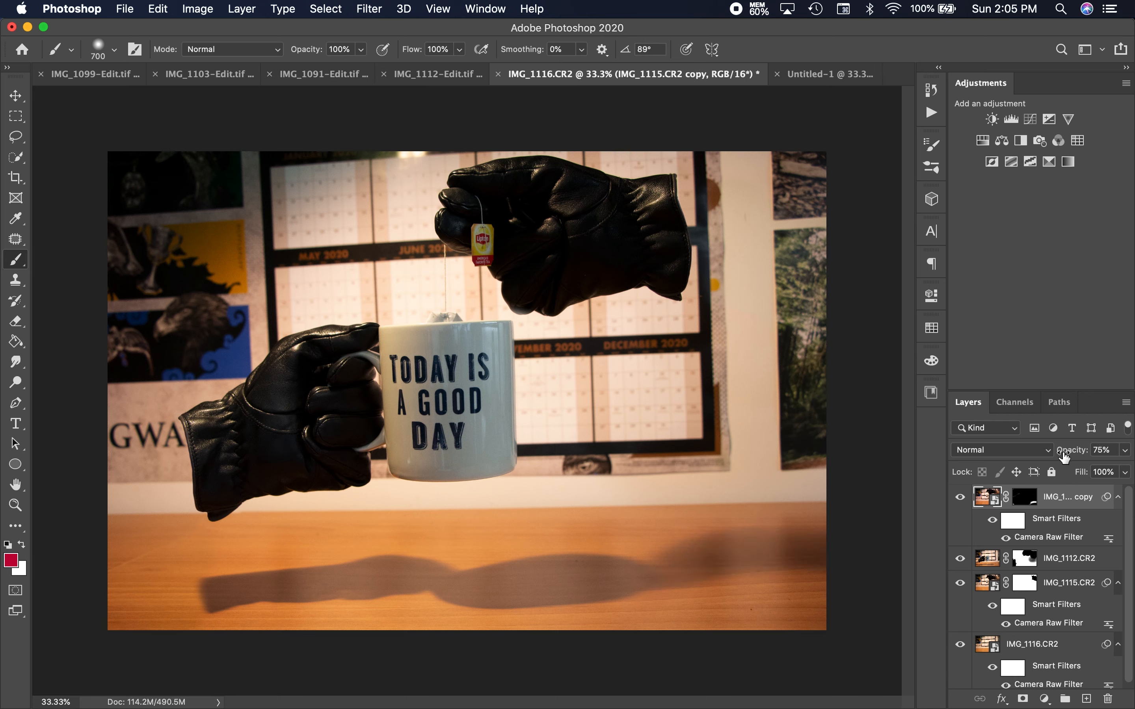
drag(1065, 457, 1076, 457)
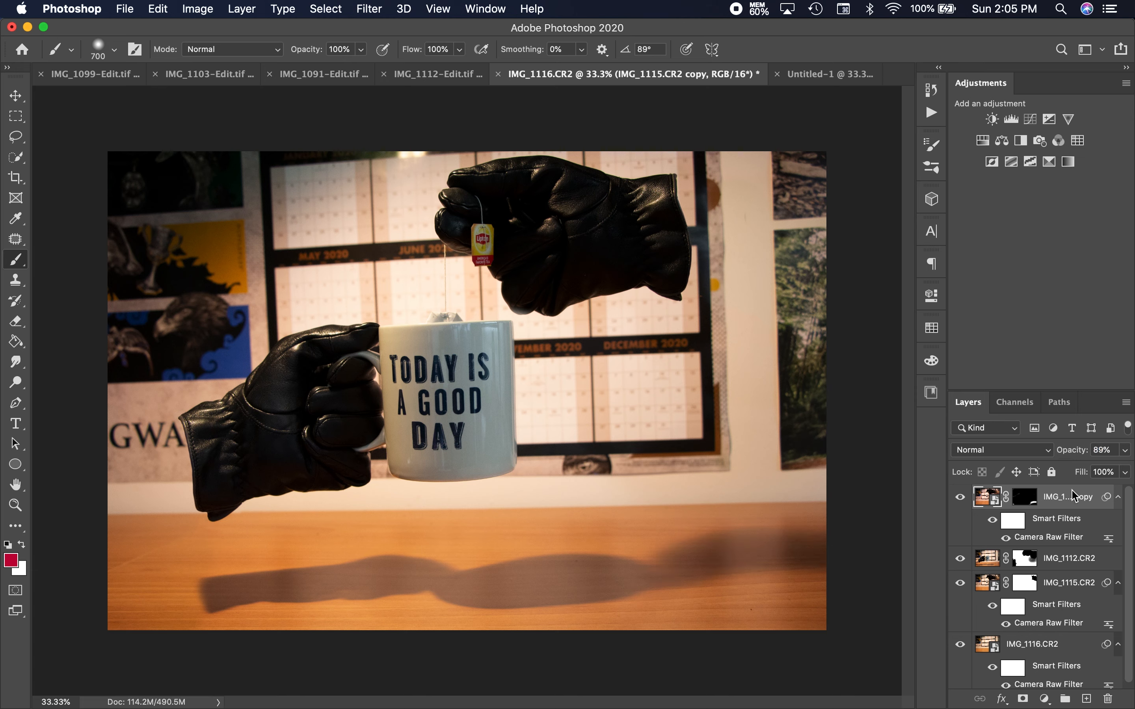
Step: Raise the exposure to +0.25 and slightly reduce the tint in the IMG_1115 copy's Camera Raw filter
double_click(1056, 539)
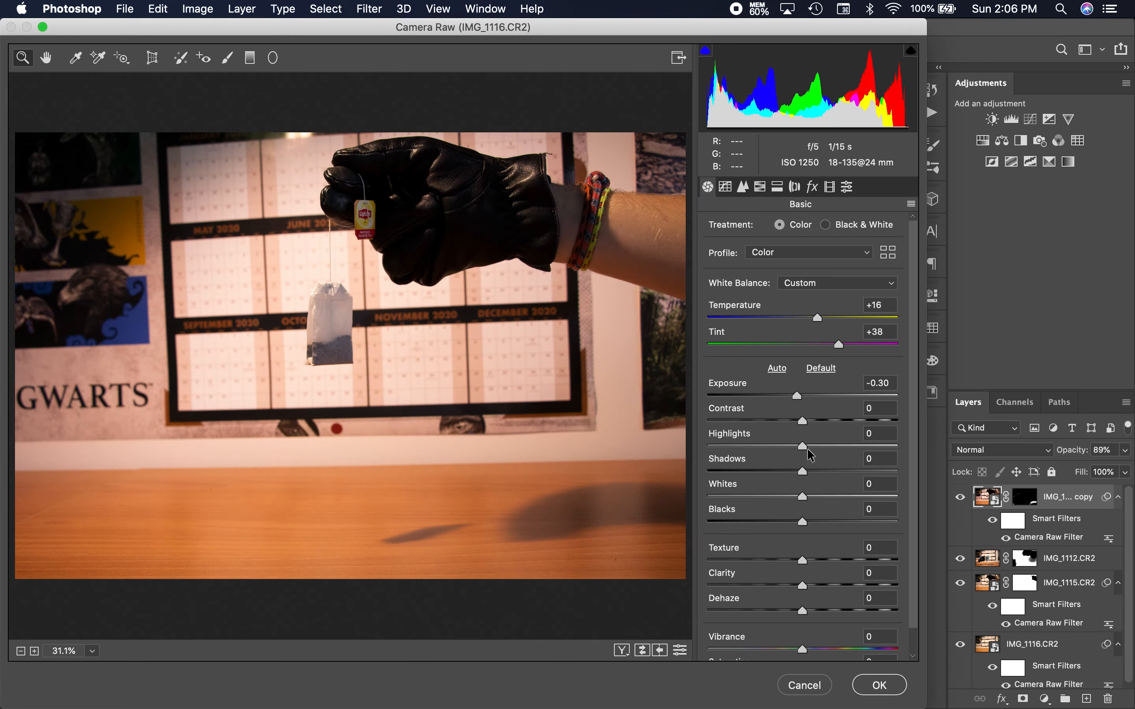
drag(798, 397, 807, 395)
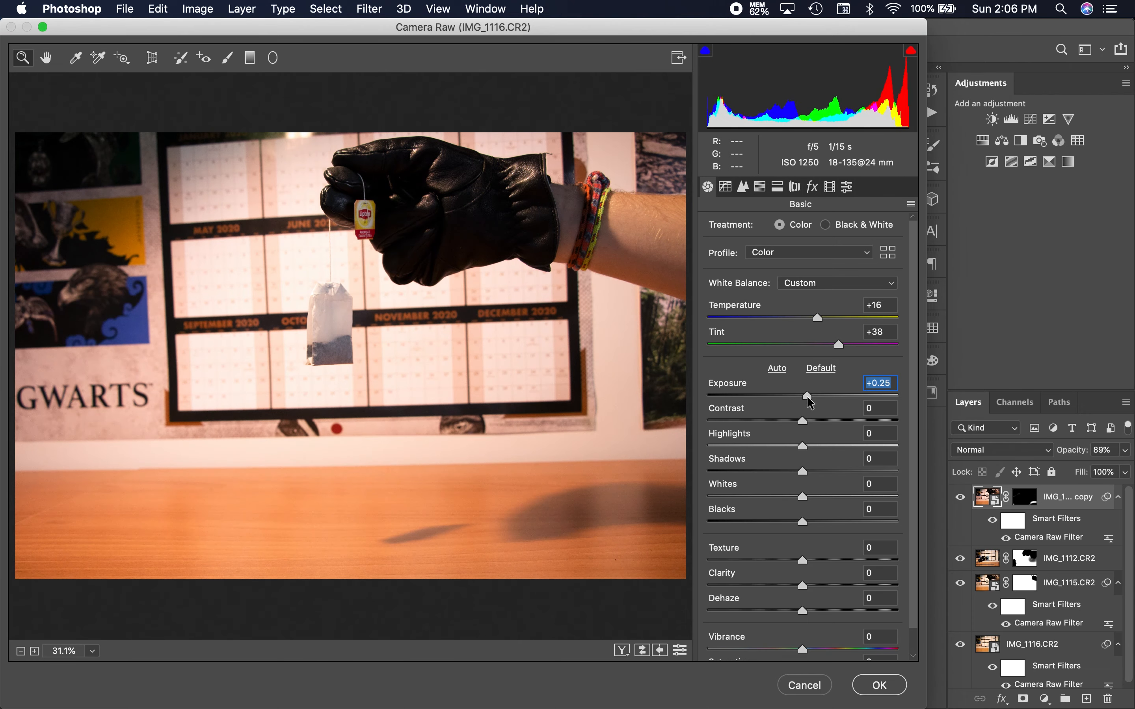
click(880, 685)
drag(833, 346, 831, 346)
click(876, 685)
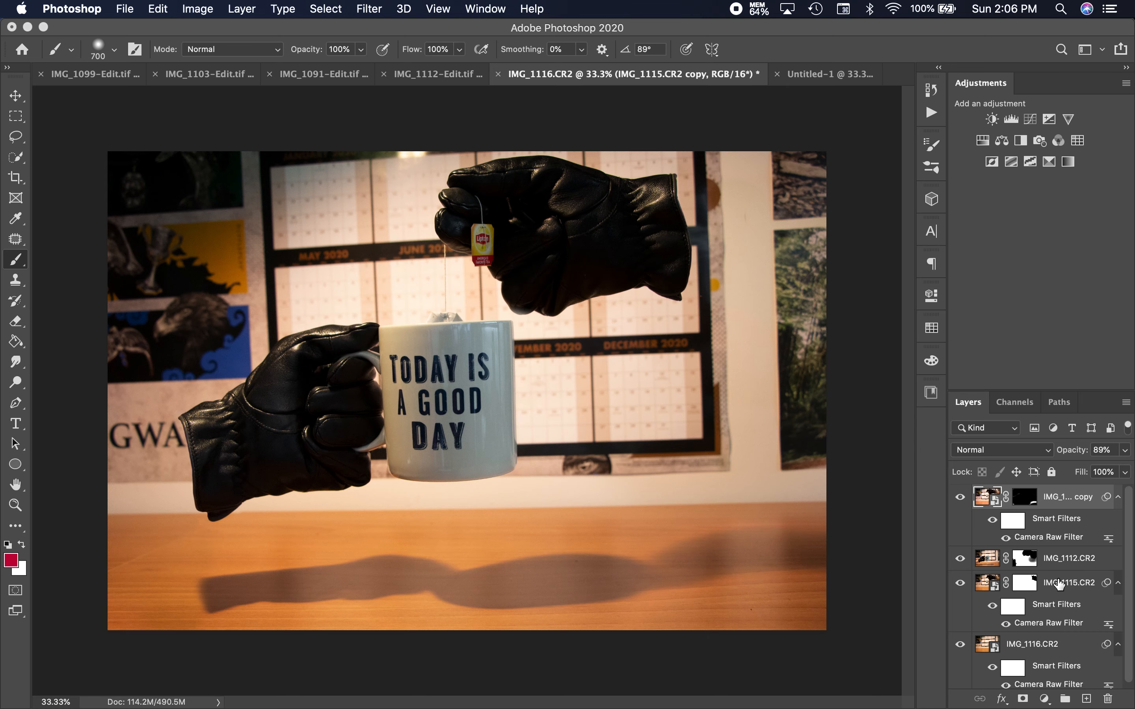
scroll(1059, 584, down, 1)
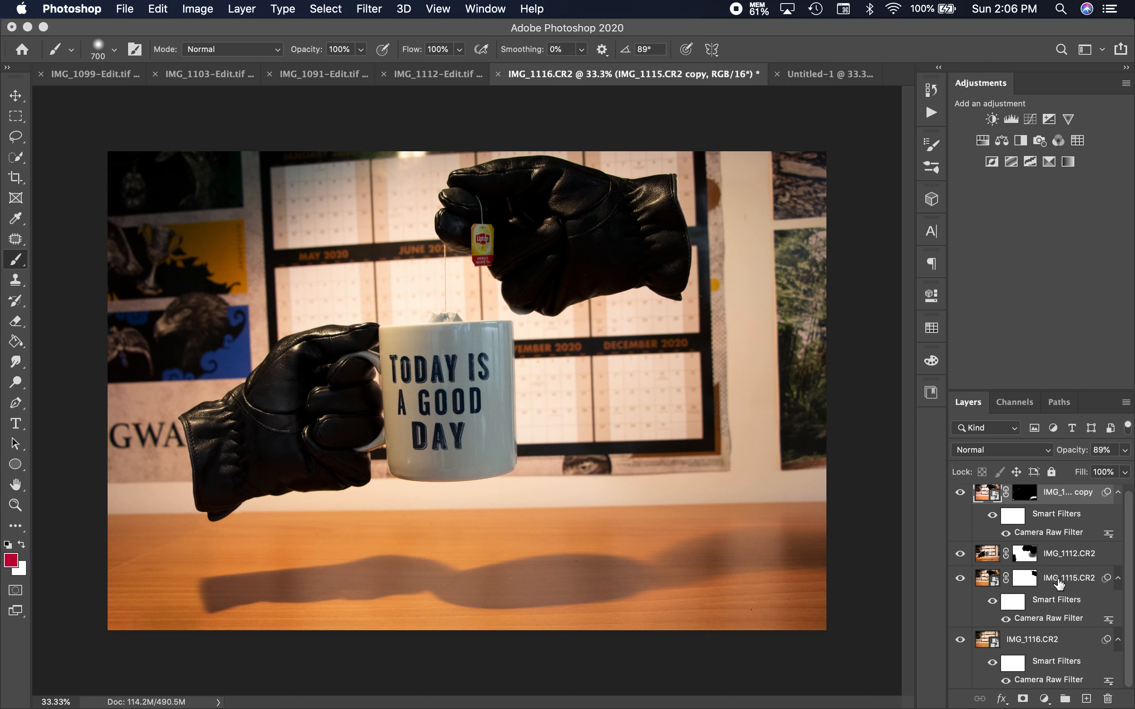